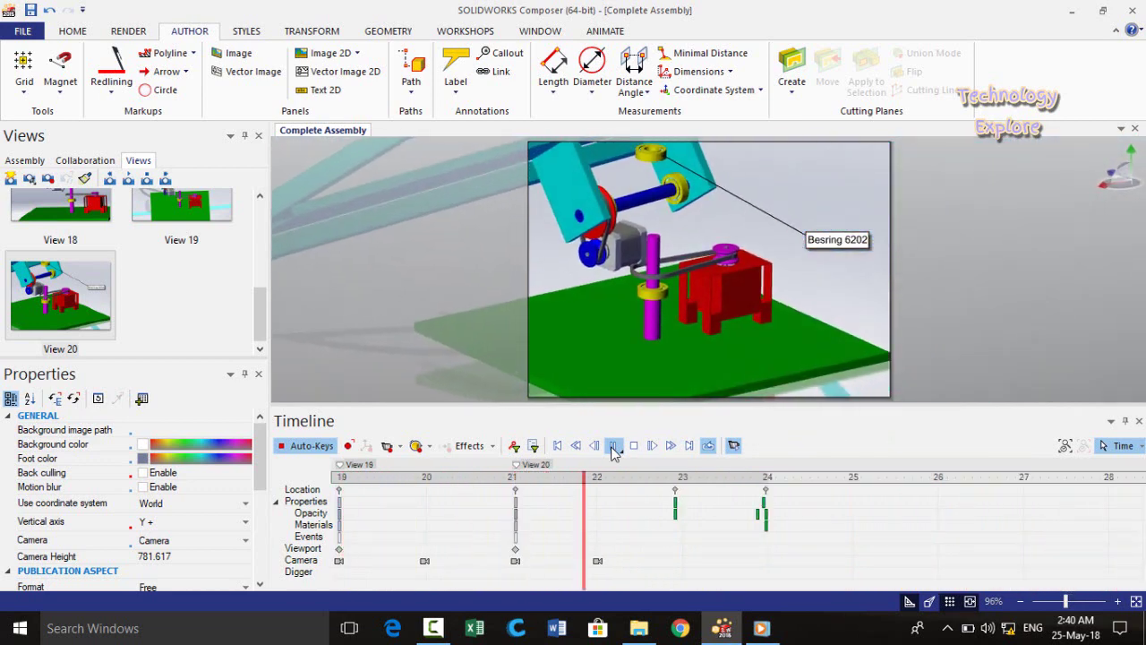
- Stop the playback of the Complete Assembly animation
left_click(631, 451)
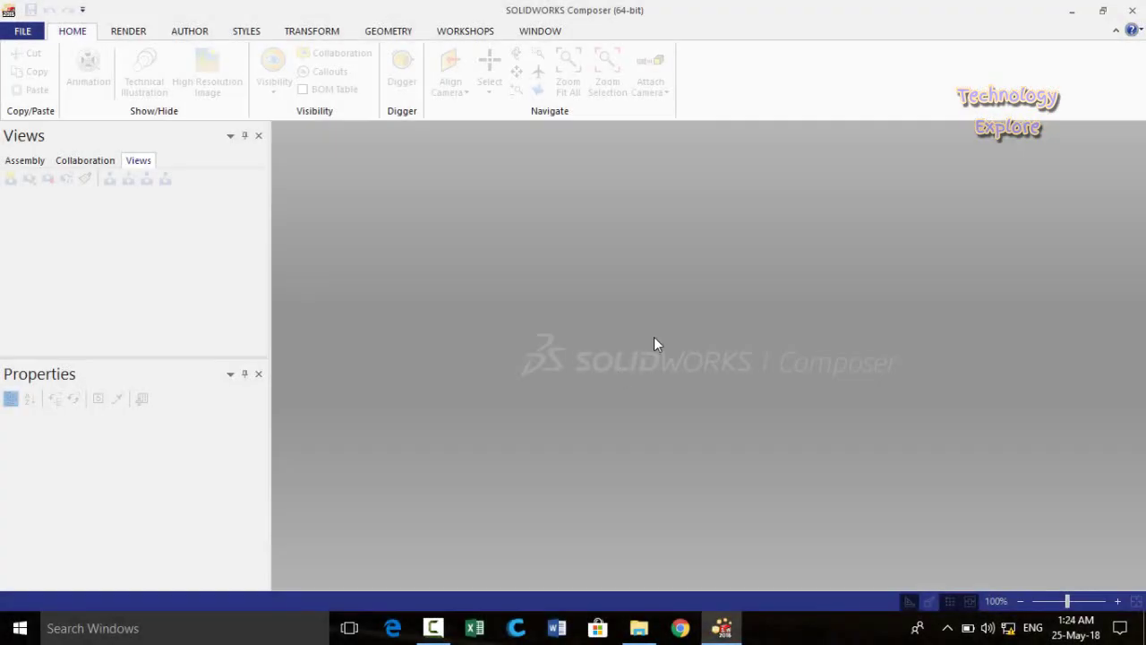
- Locate the SOLIDWORKS Composer 2016 shortcut on the desktop and return to the running Composer window
left_click(1072, 11)
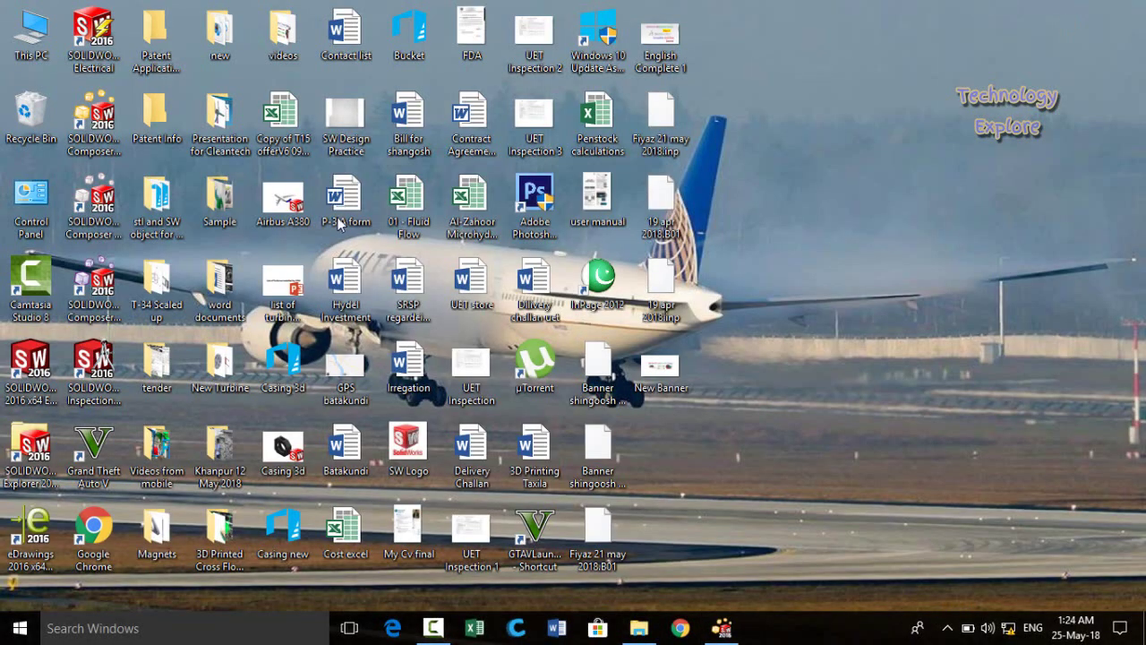
left_click(105, 150)
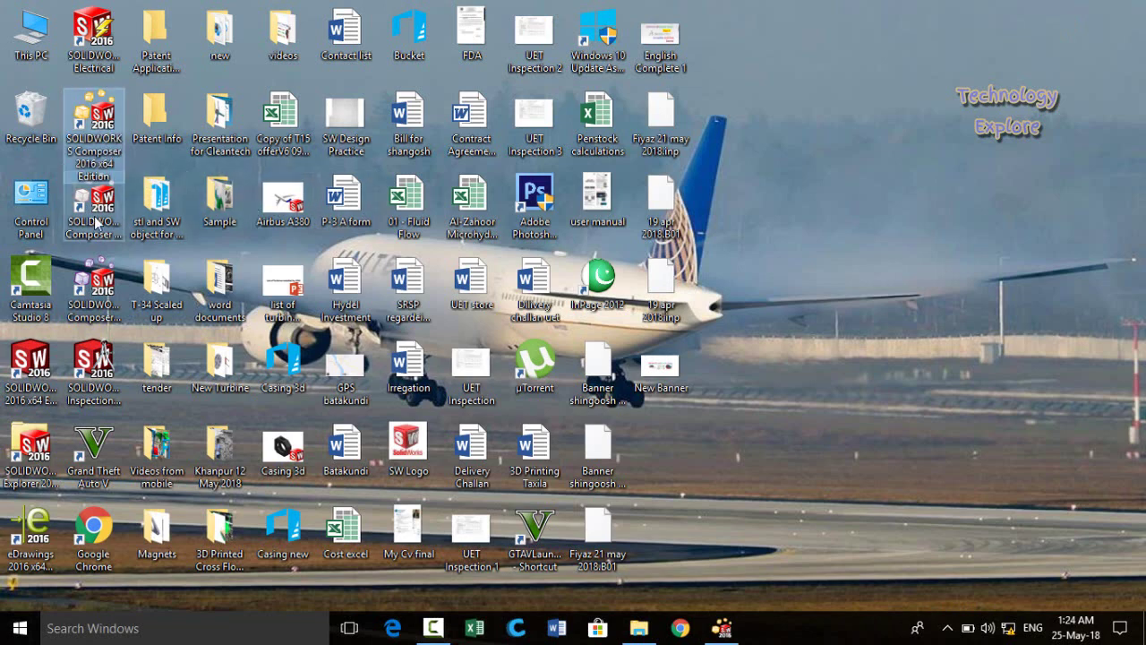
key("Down")
key("Down")
left_click(94, 125)
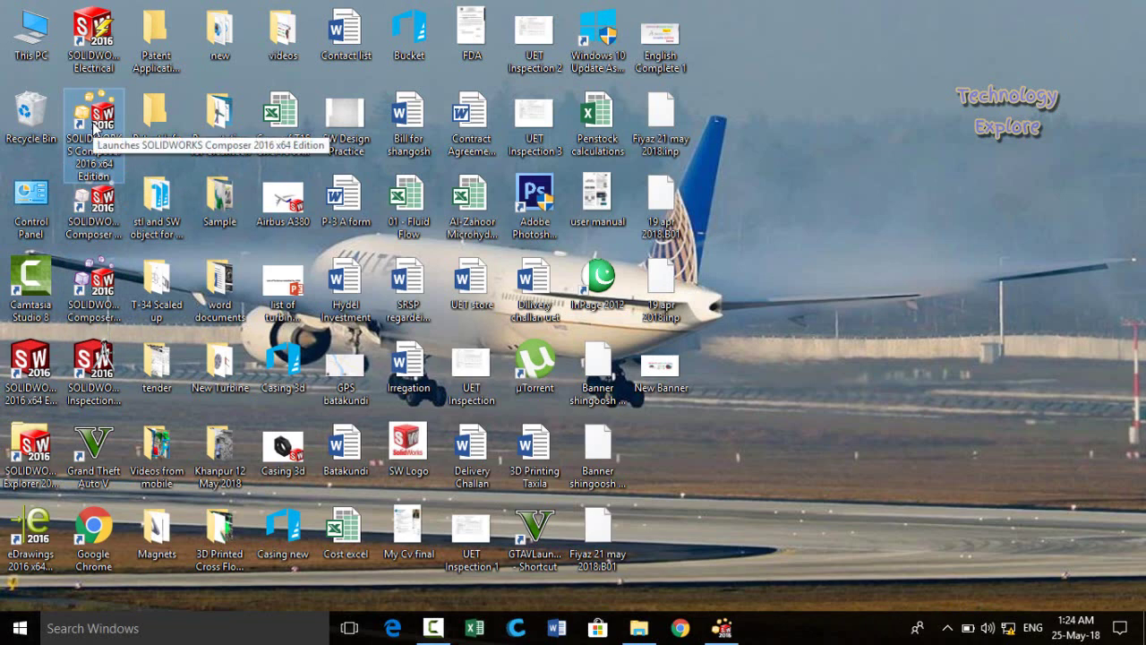
left_click(723, 629)
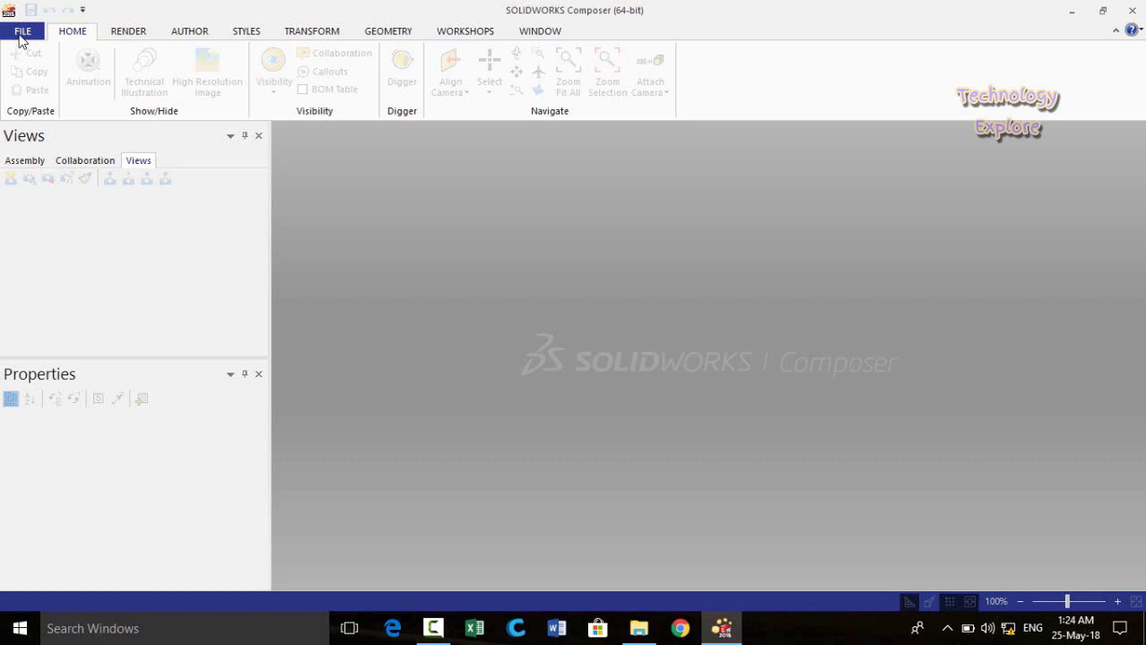
- Open the Complete Assembly file from the Solar Plate Mount & Base for UET Txl folder
left_click(22, 34)
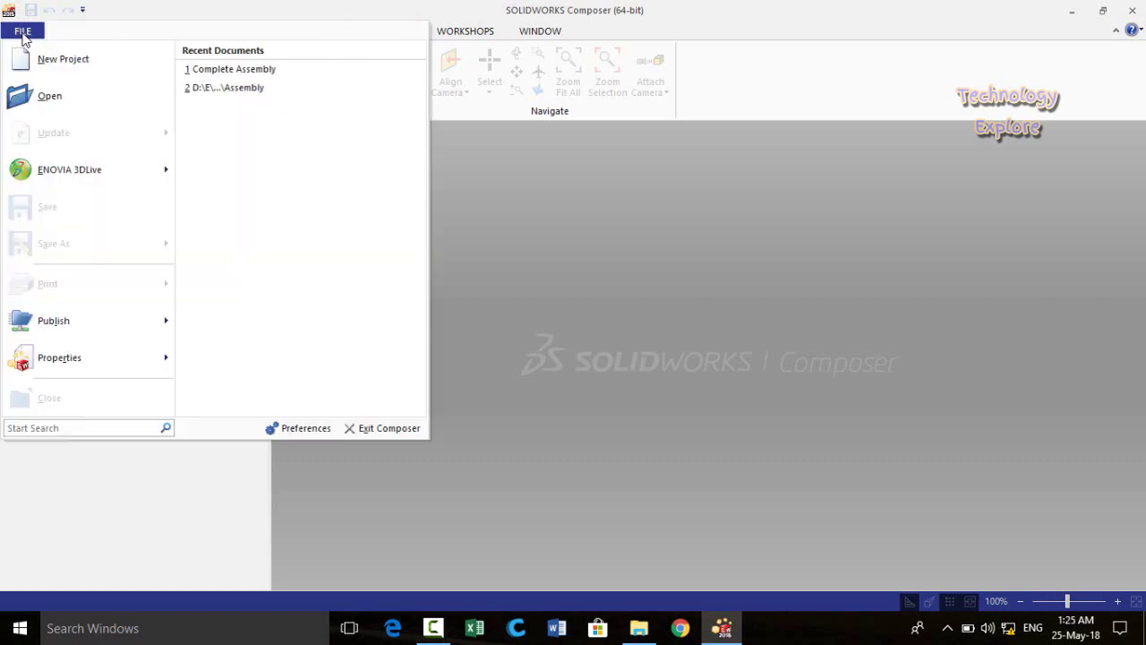
left_click(46, 101)
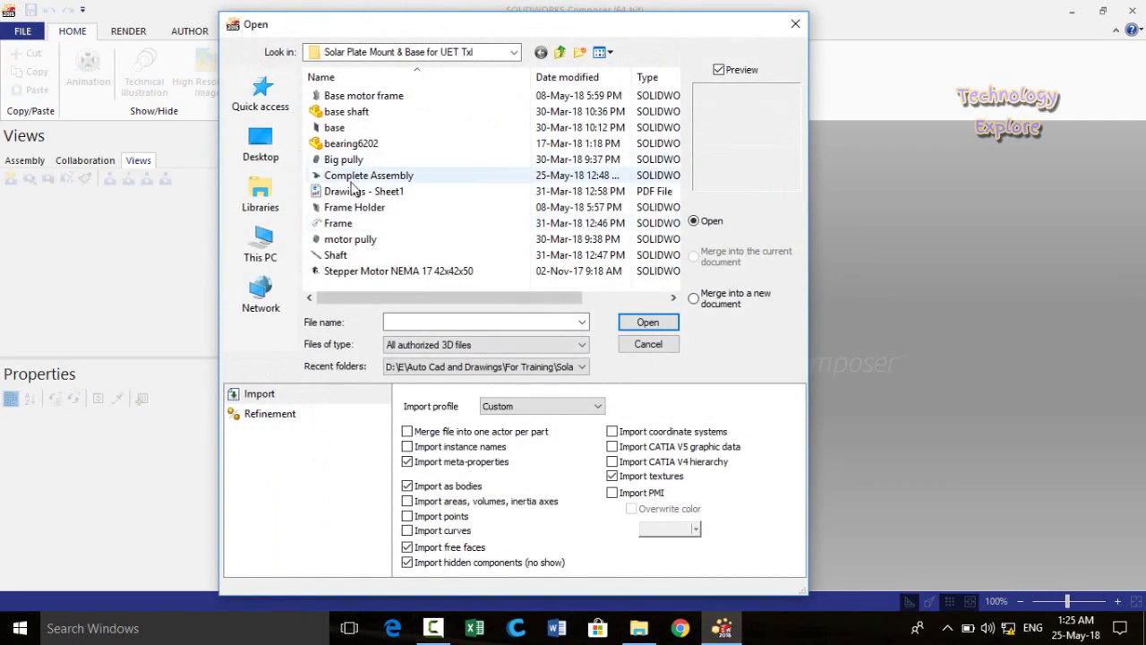
double_click(339, 176)
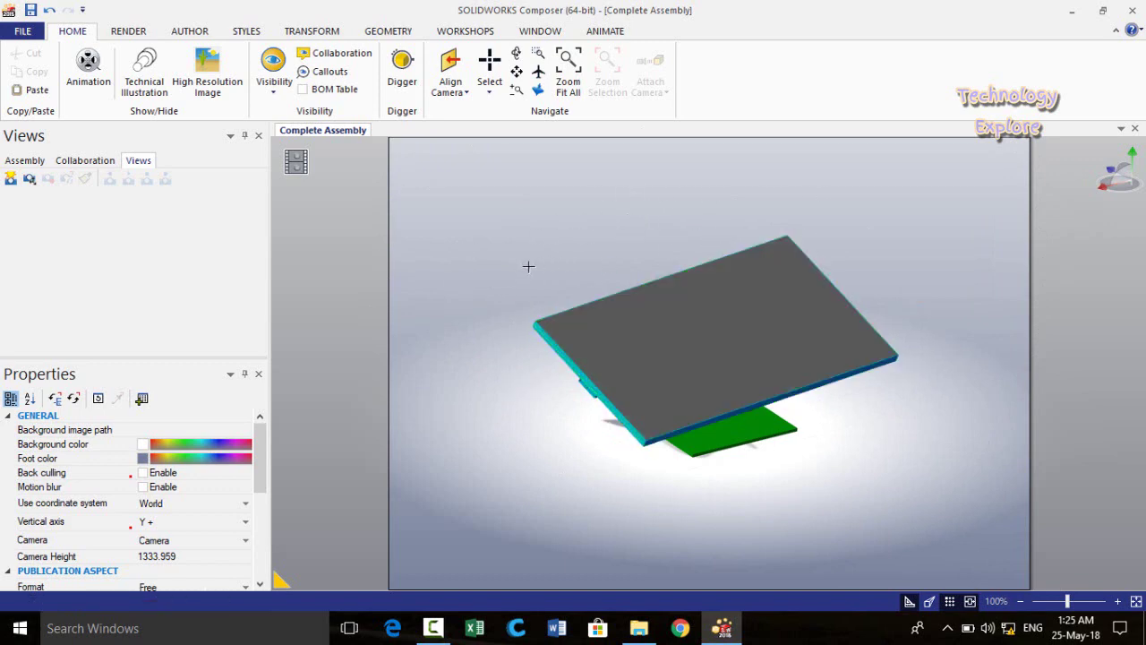
- Examine the solar panel assembly at different magnifications and from a different angle
scroll(528, 266, "down", 2)
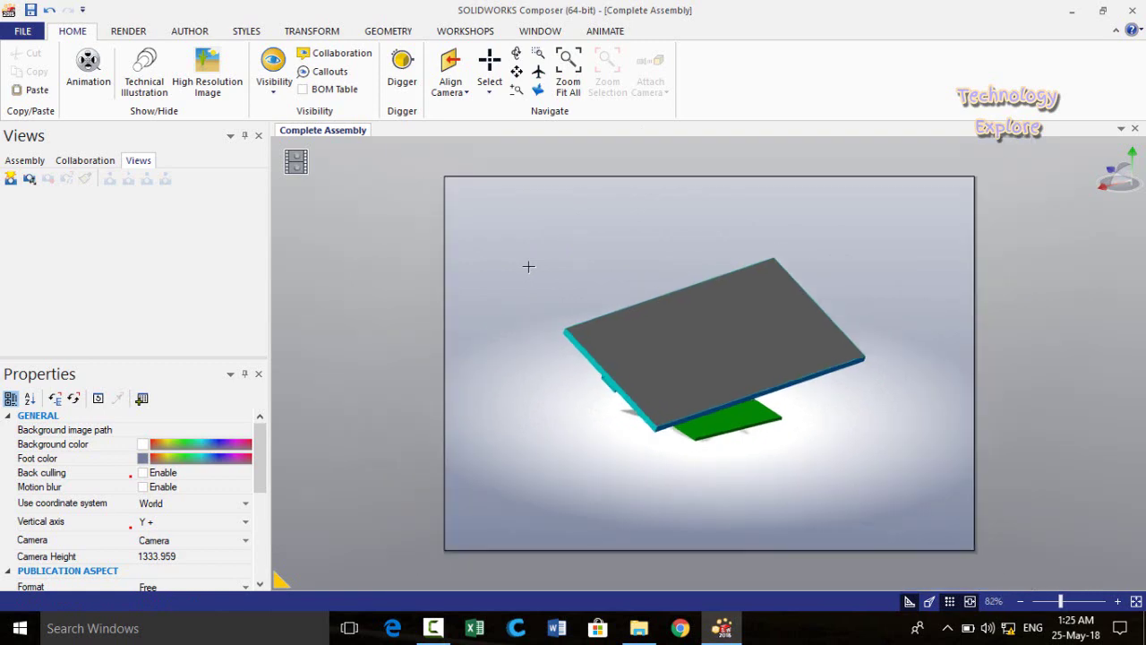
scroll(528, 266, "down", 1)
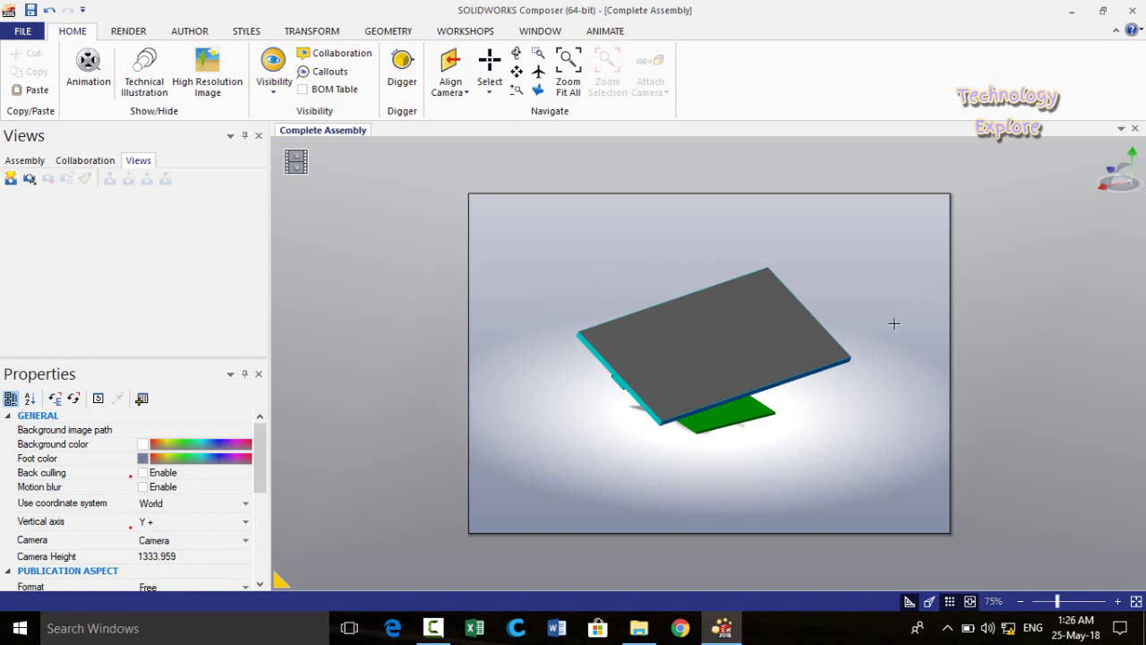
scroll(878, 329, "down", 2)
scroll(878, 329, "up", 3)
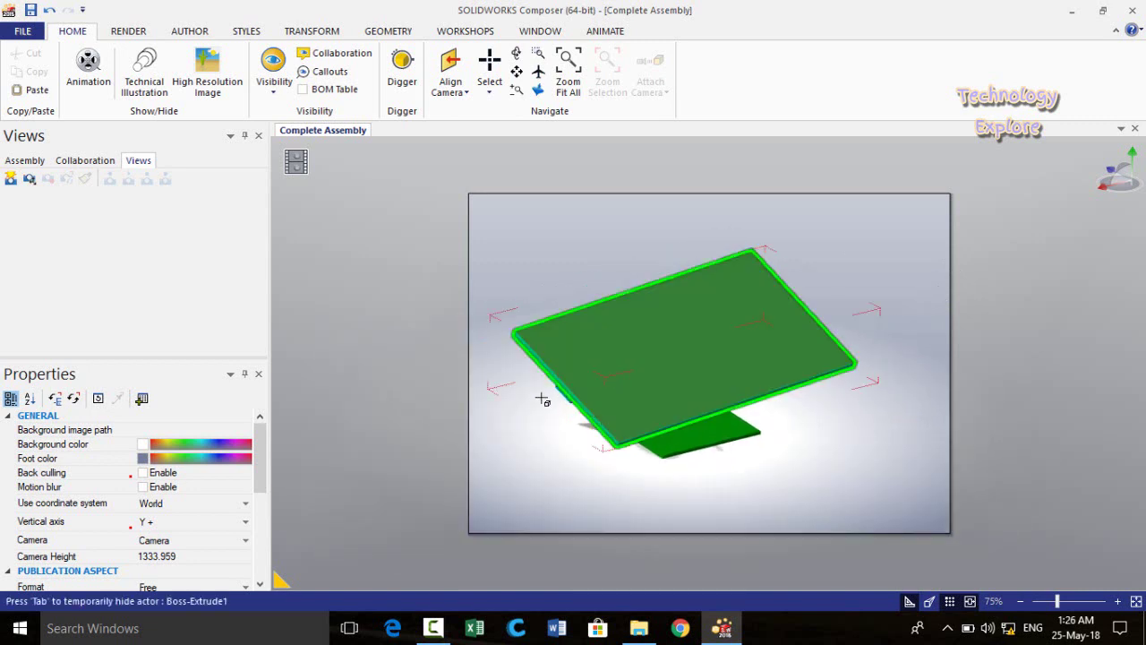
scroll(653, 349, "up", 4)
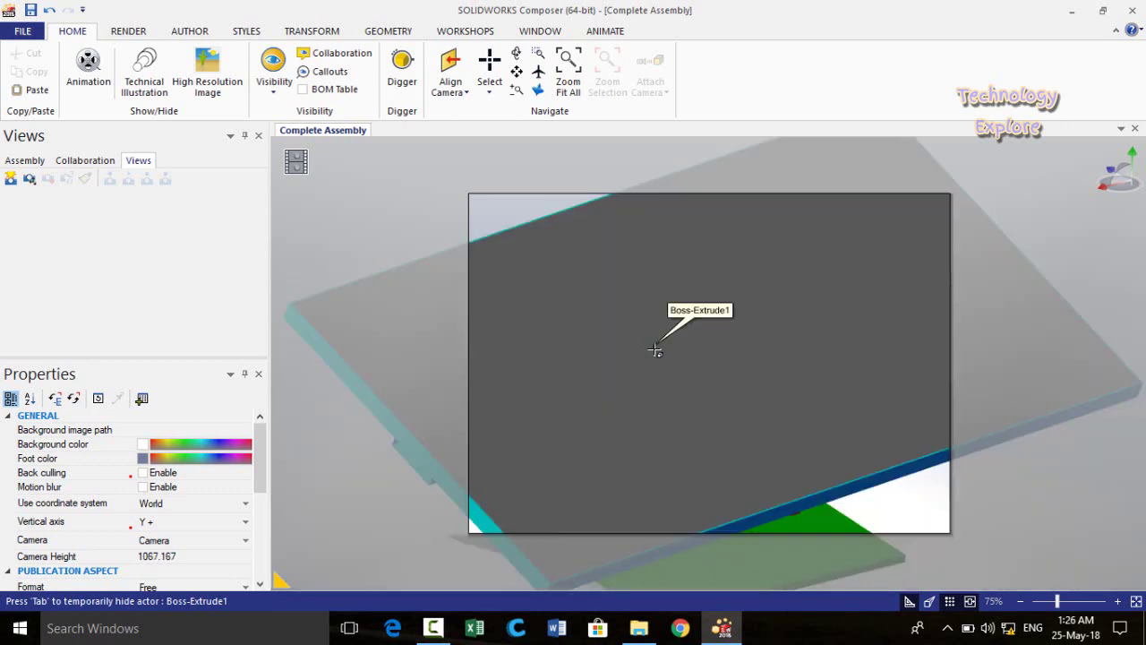
scroll(655, 349, "down", 3)
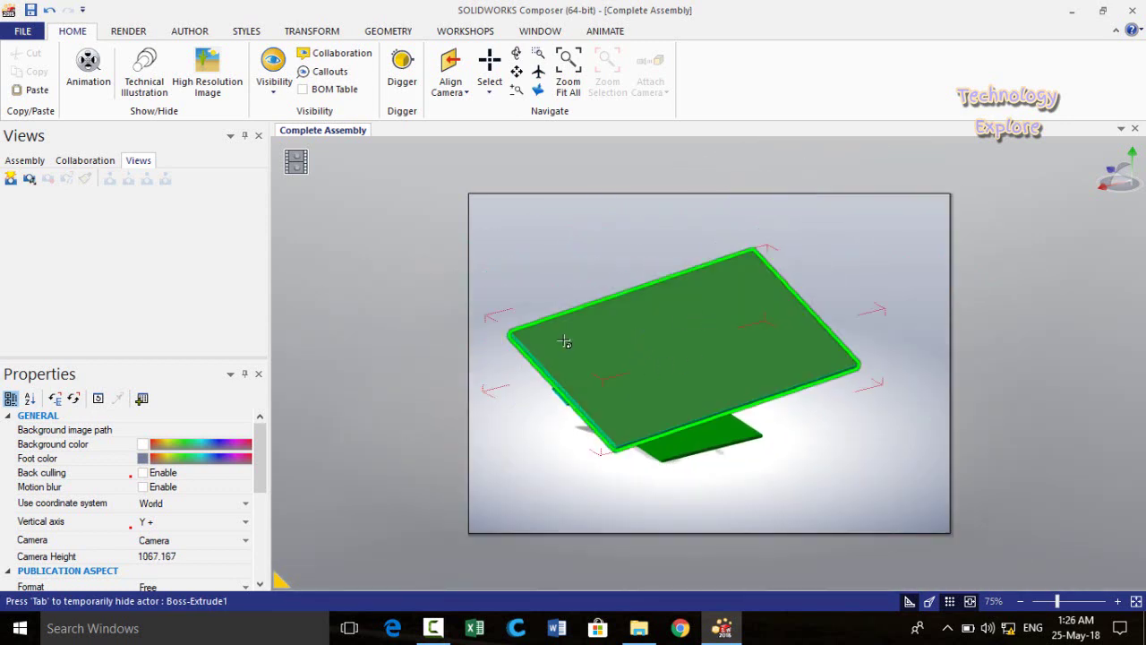
scroll(618, 346, "down", 1)
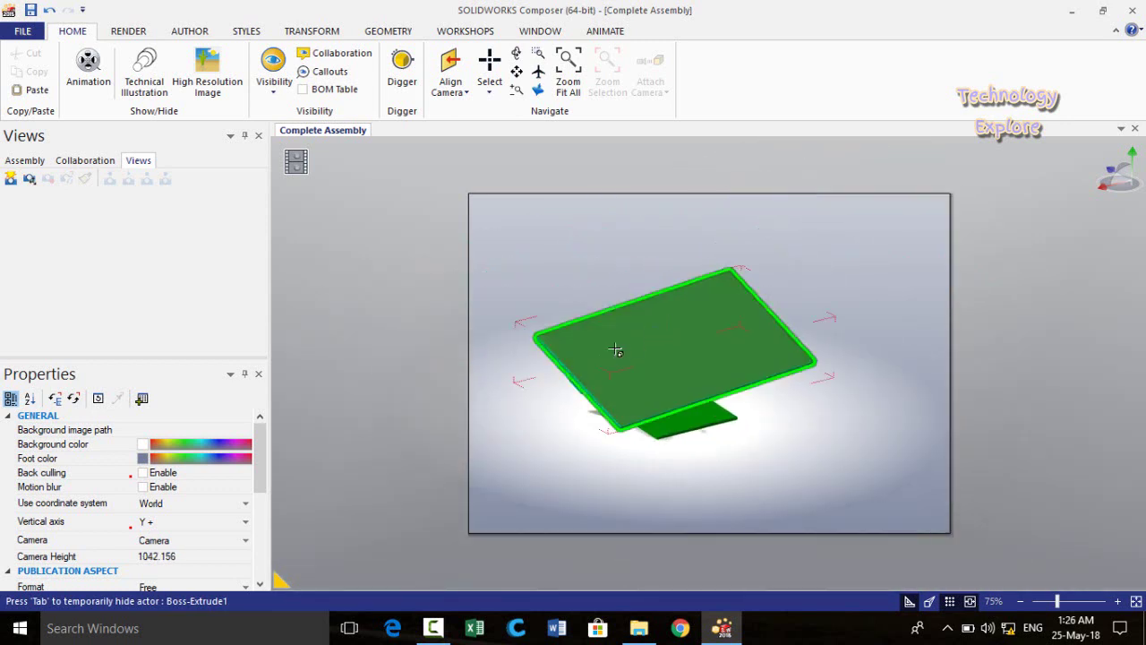
scroll(600, 366, "up", 3)
scroll(600, 364, "down", 1)
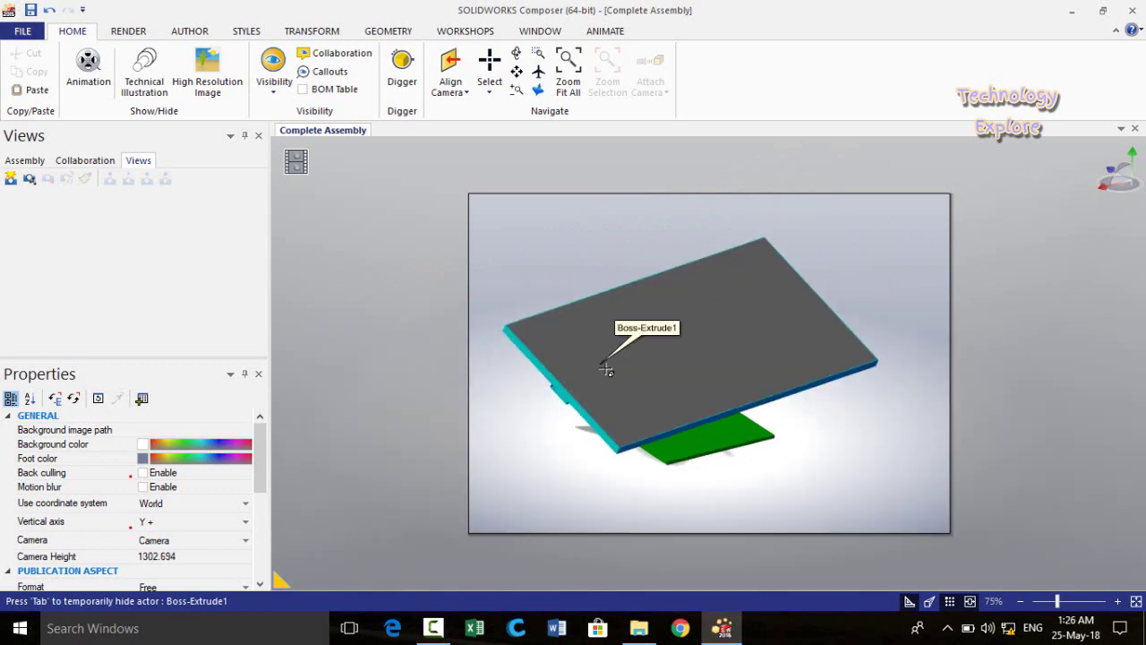
left_click_drag(531, 276, 552, 260)
scroll(566, 428, "up", 2)
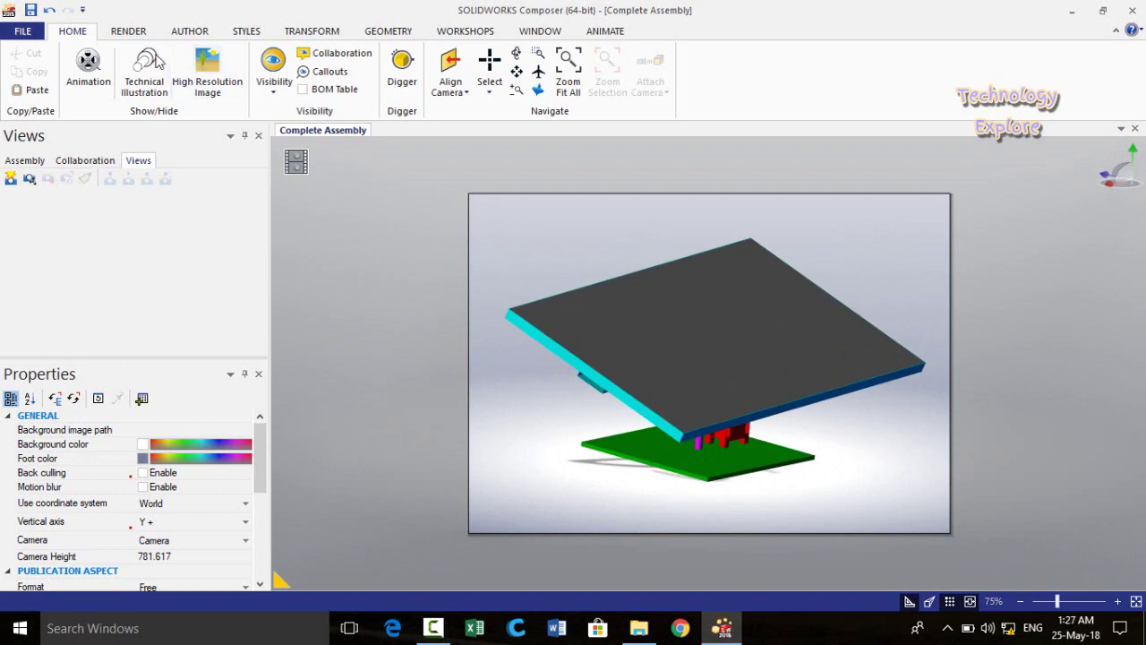
- Turn on per-pixel lighting for the assembly and try the lighting shadows
left_click(126, 32)
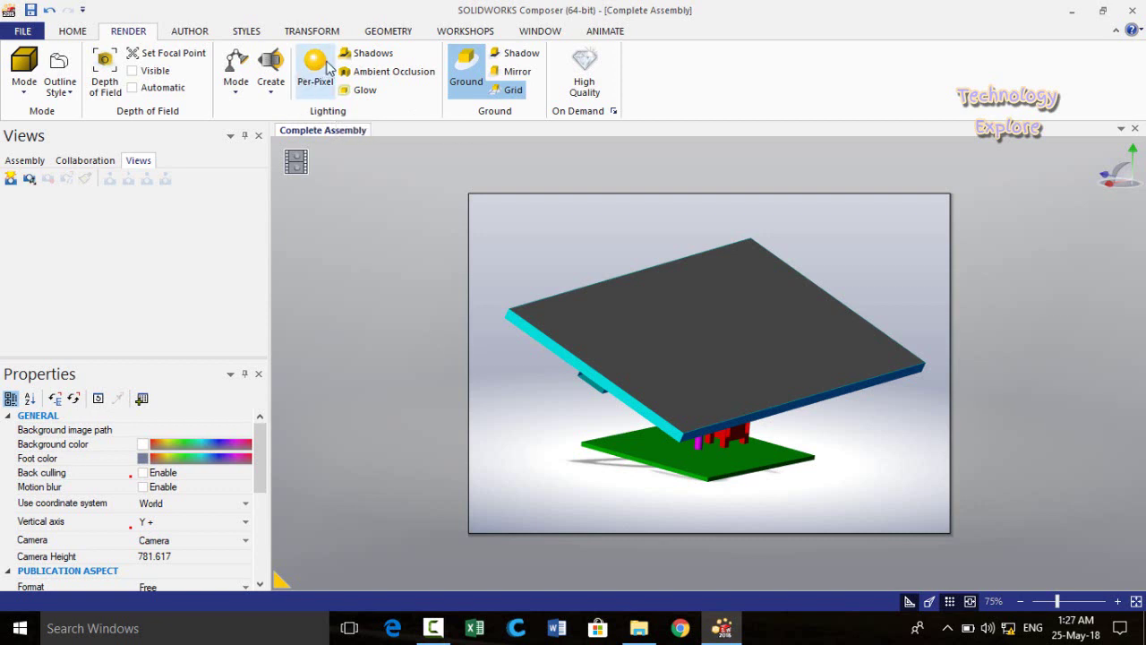
left_click(314, 69)
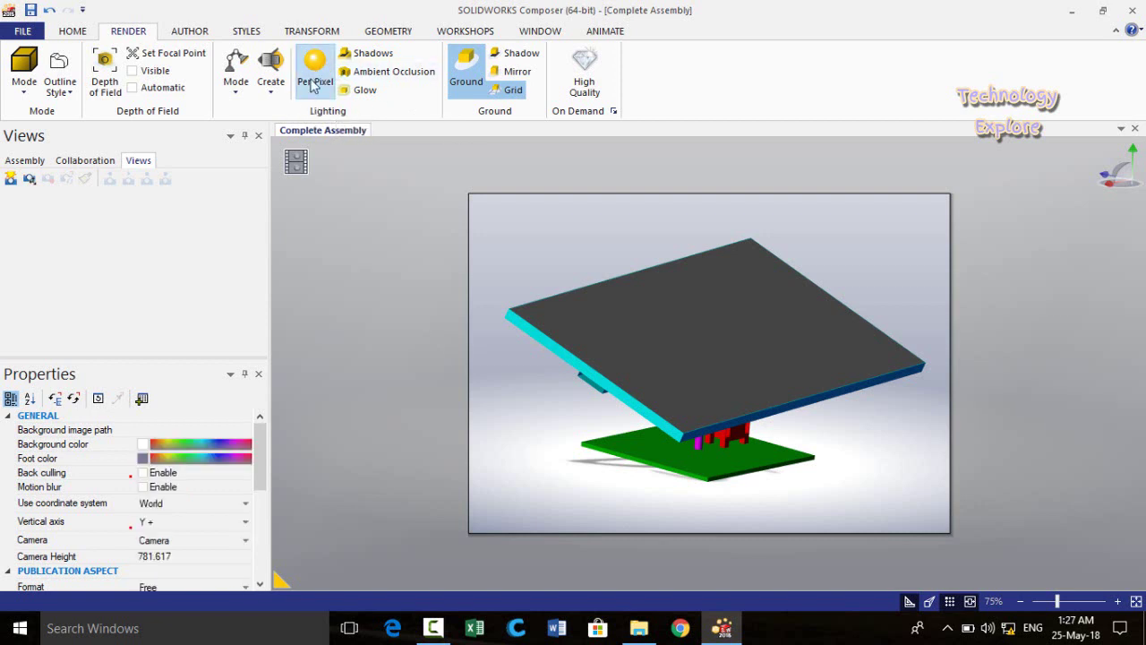
left_click(353, 56)
left_click(352, 56)
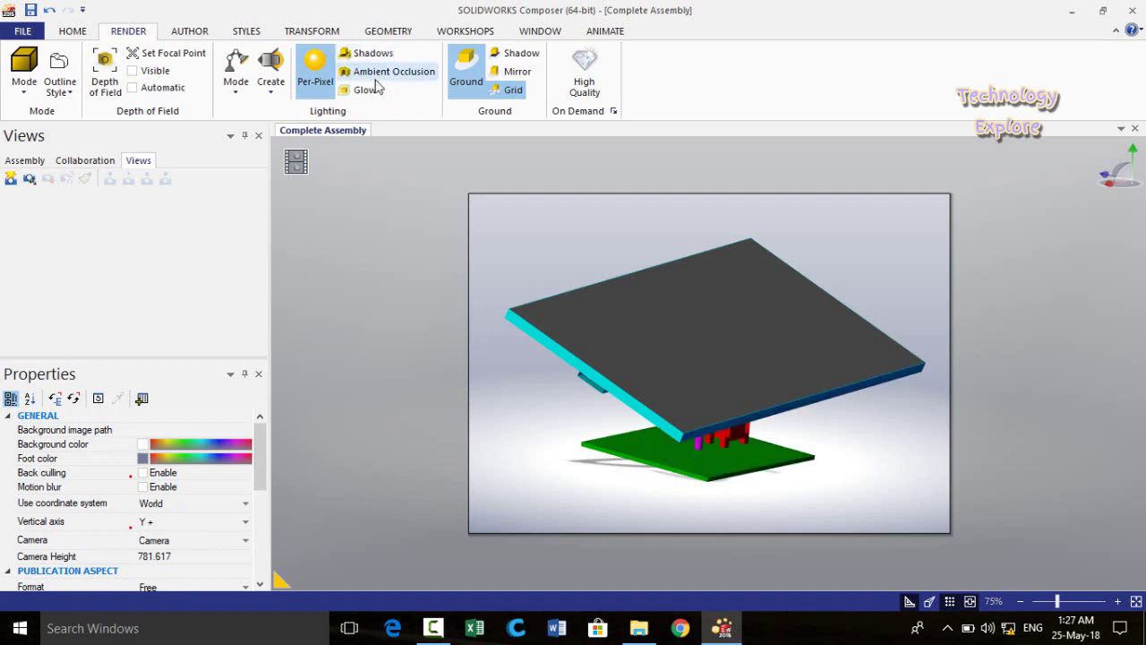
- Try the Ambient Occlusion lighting effect on the assembly and switch it back off
left_click(374, 72)
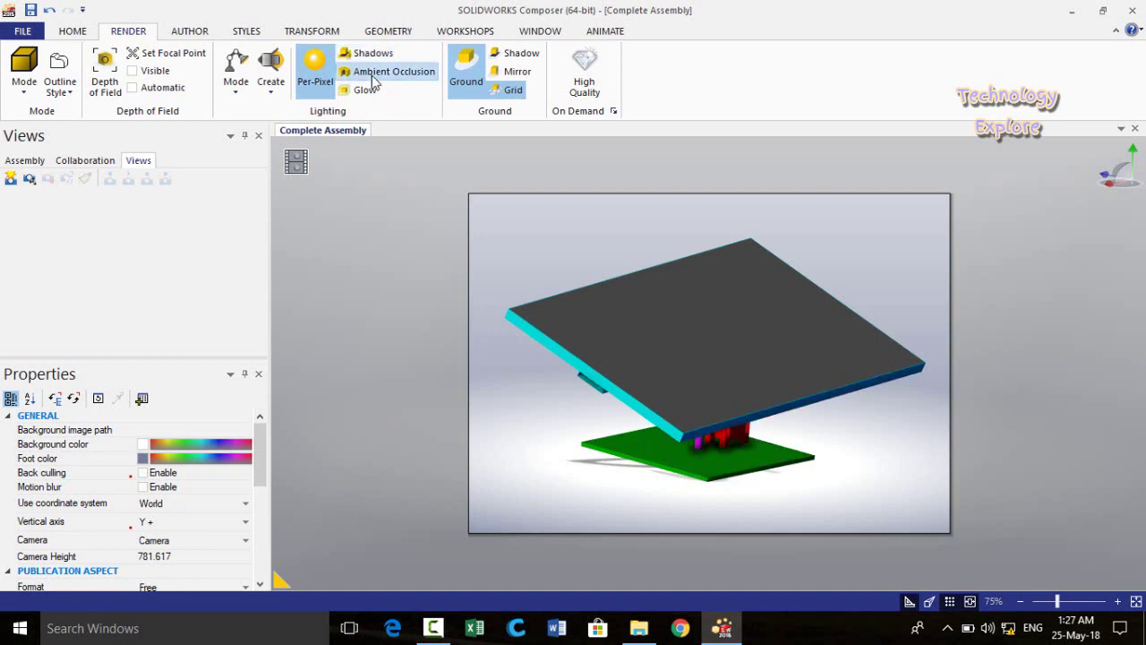
left_click(374, 71)
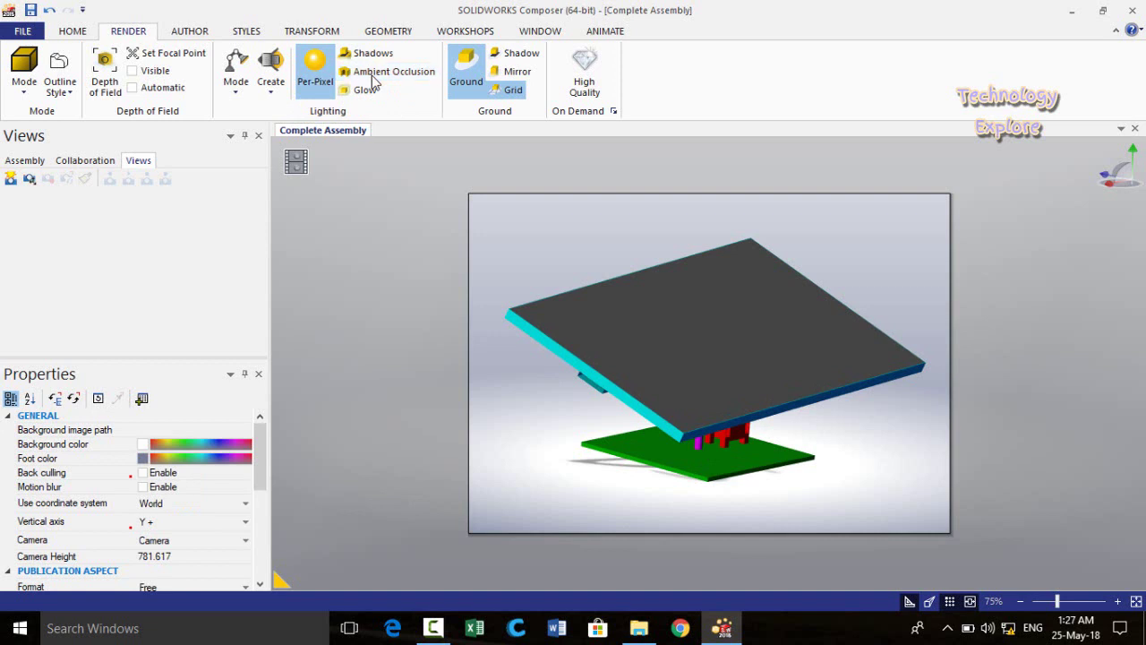
left_click(374, 76)
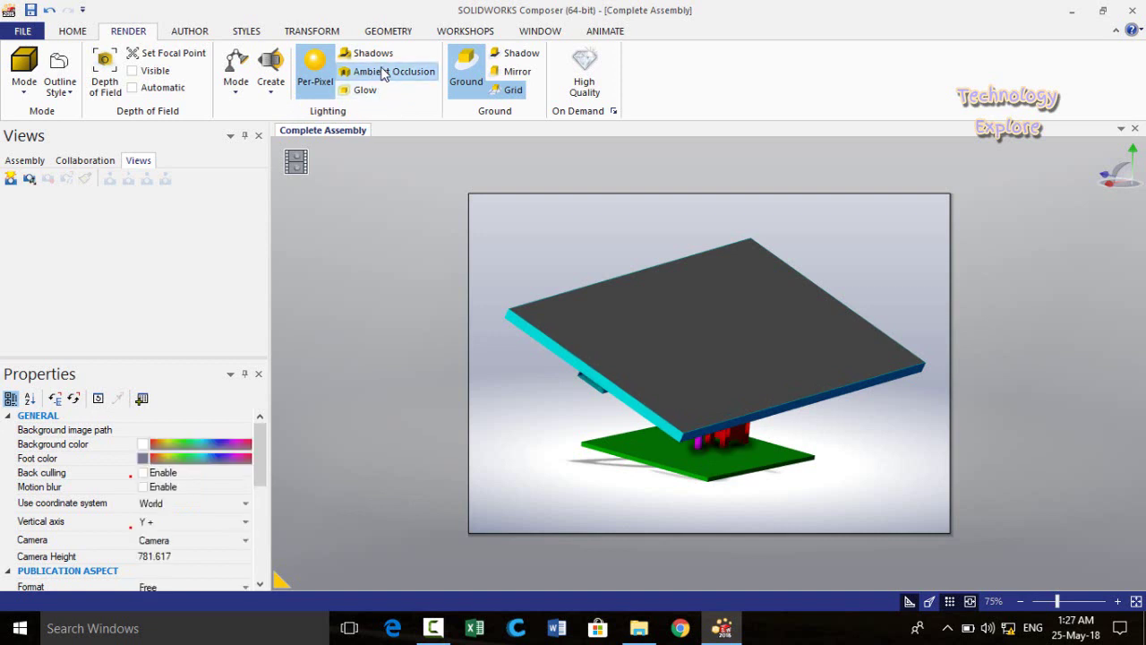
left_click(380, 73)
- Try the Glow lighting effect on the assembly and switch it back off
left_click(363, 93)
left_click(363, 94)
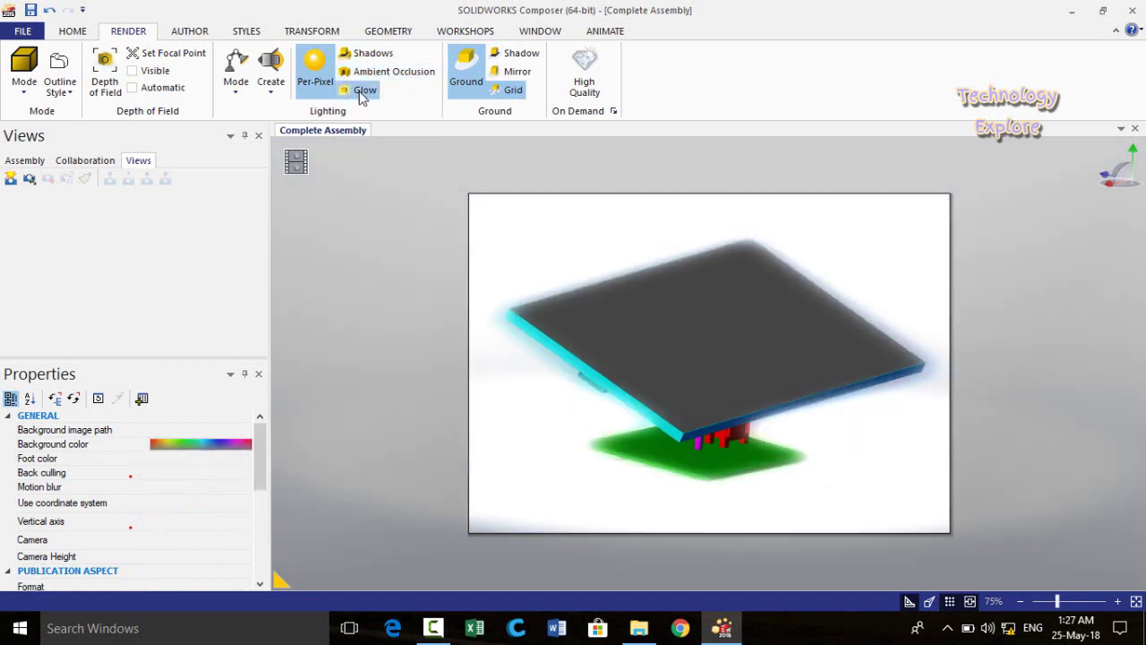
left_click(363, 93)
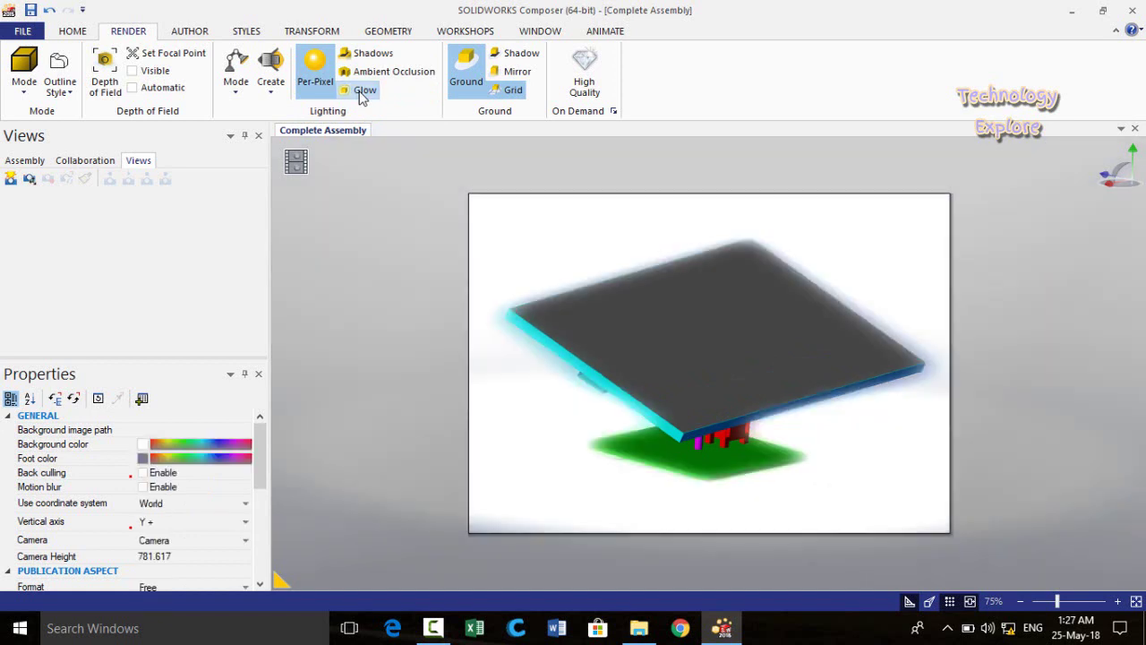
left_click(362, 92)
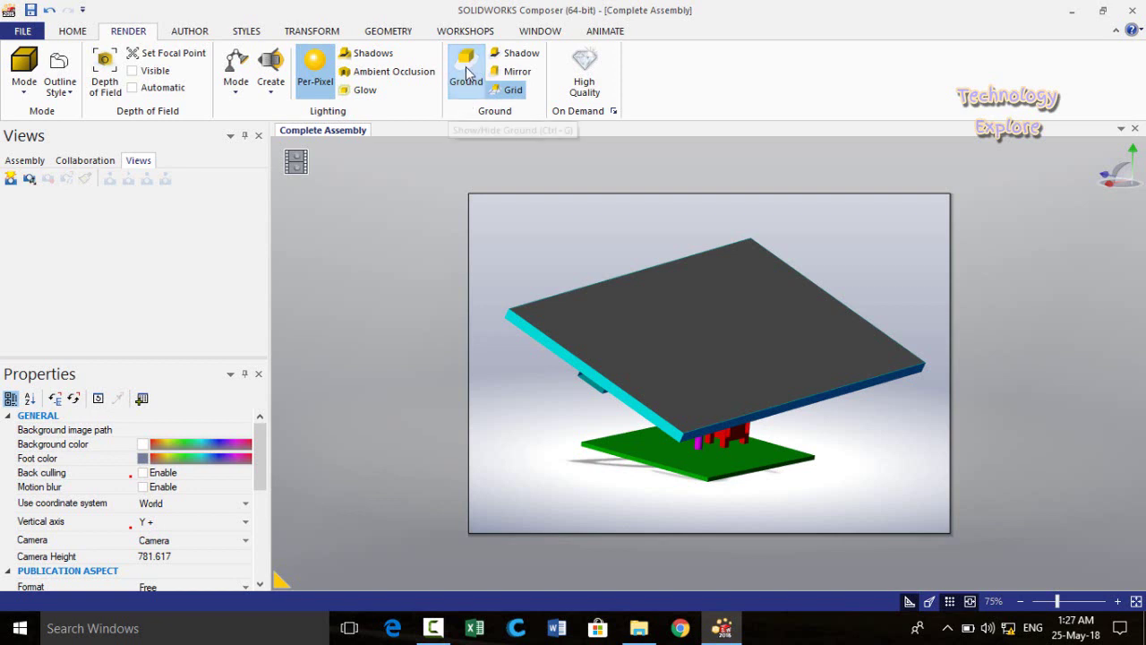
- Try the ground shadow and turn on the ground mirror reflection beneath the assembly
left_click(517, 55)
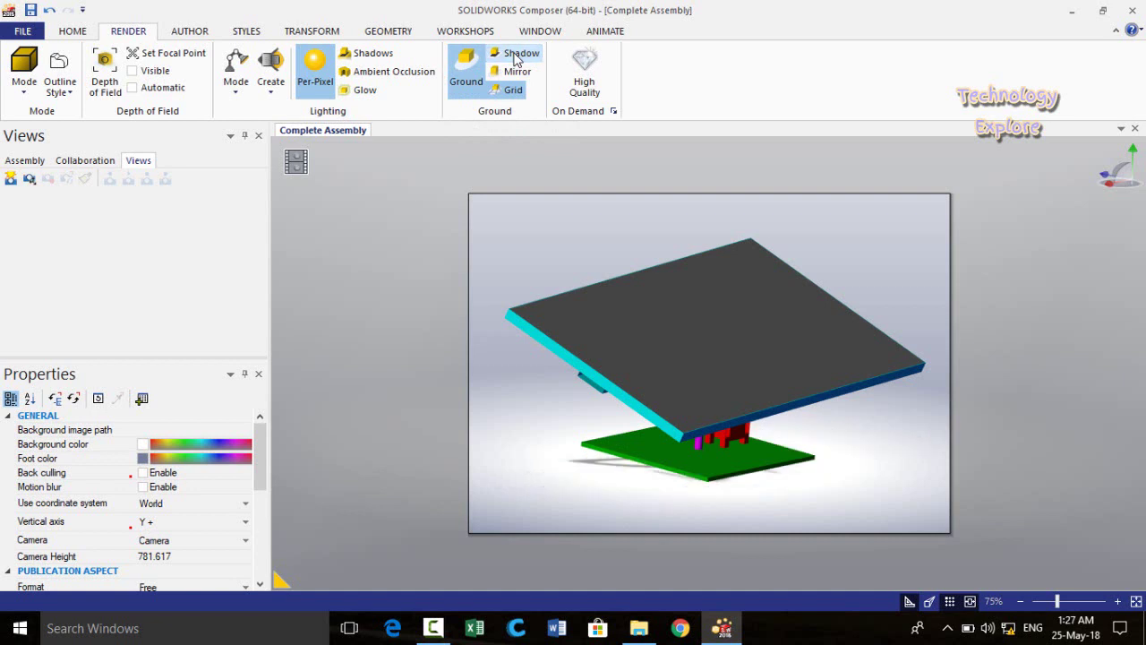
left_click(517, 72)
left_click(518, 76)
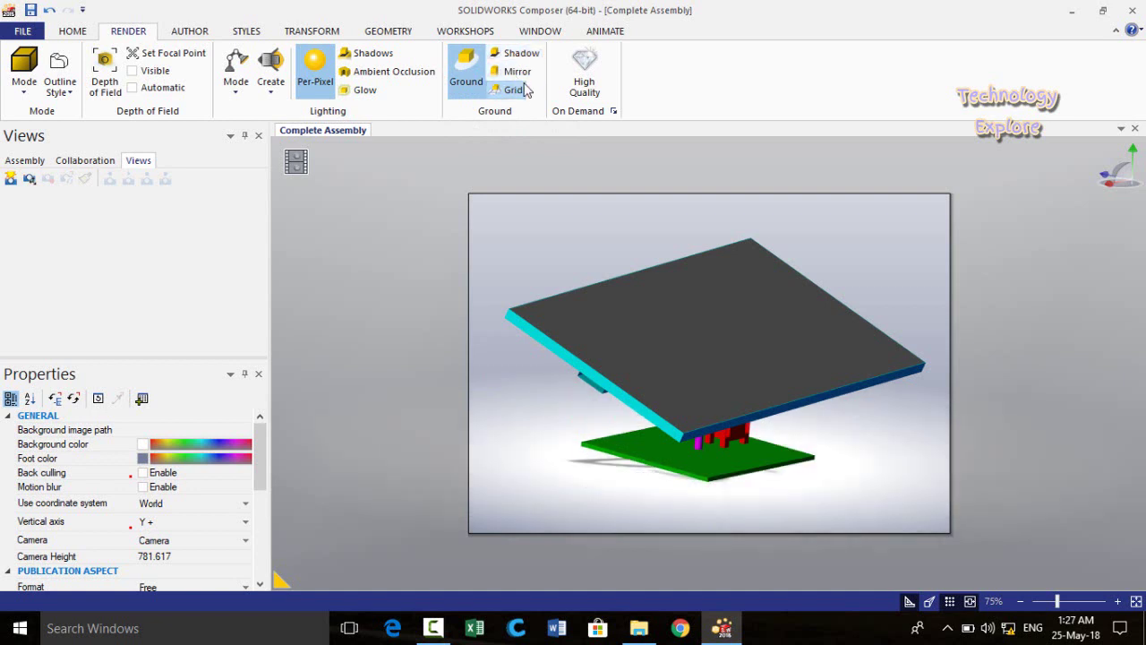
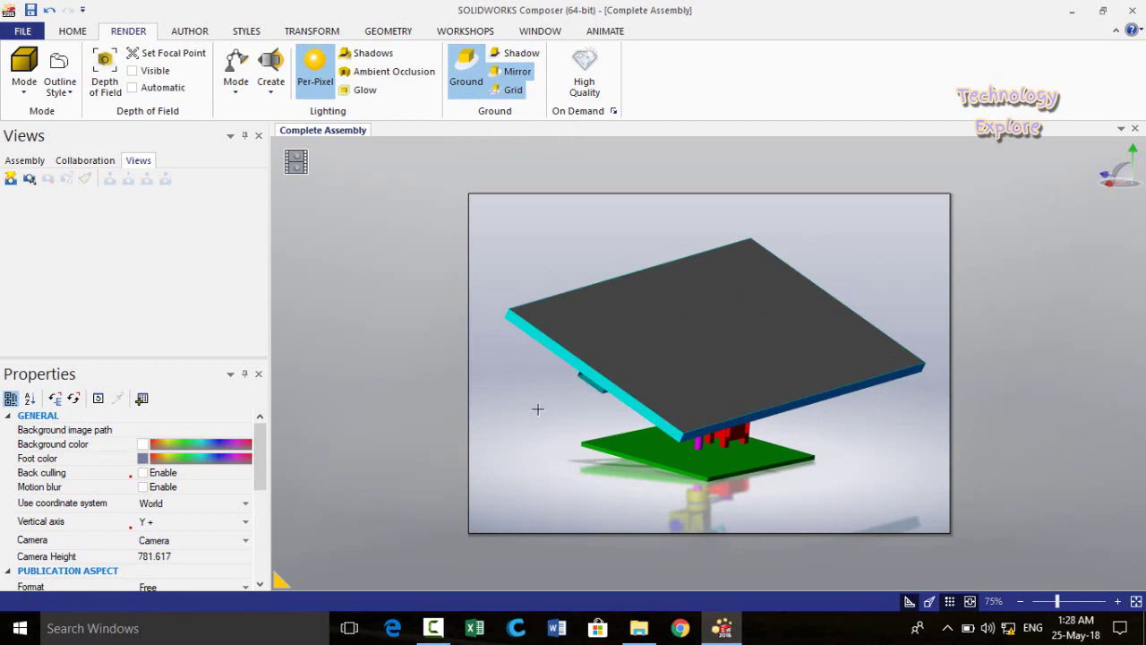
left_click_drag(537, 409, 640, 435)
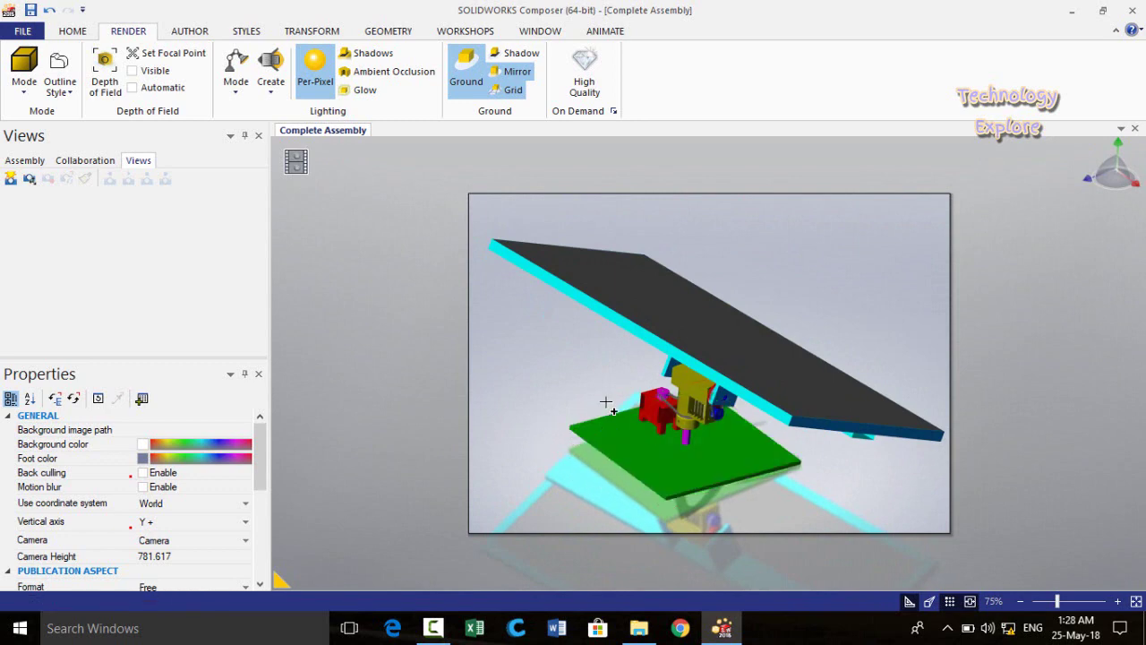
mouse_move(607, 403)
left_mouse_down()
mouse_move(585, 384)
mouse_move(599, 388)
left_mouse_up()
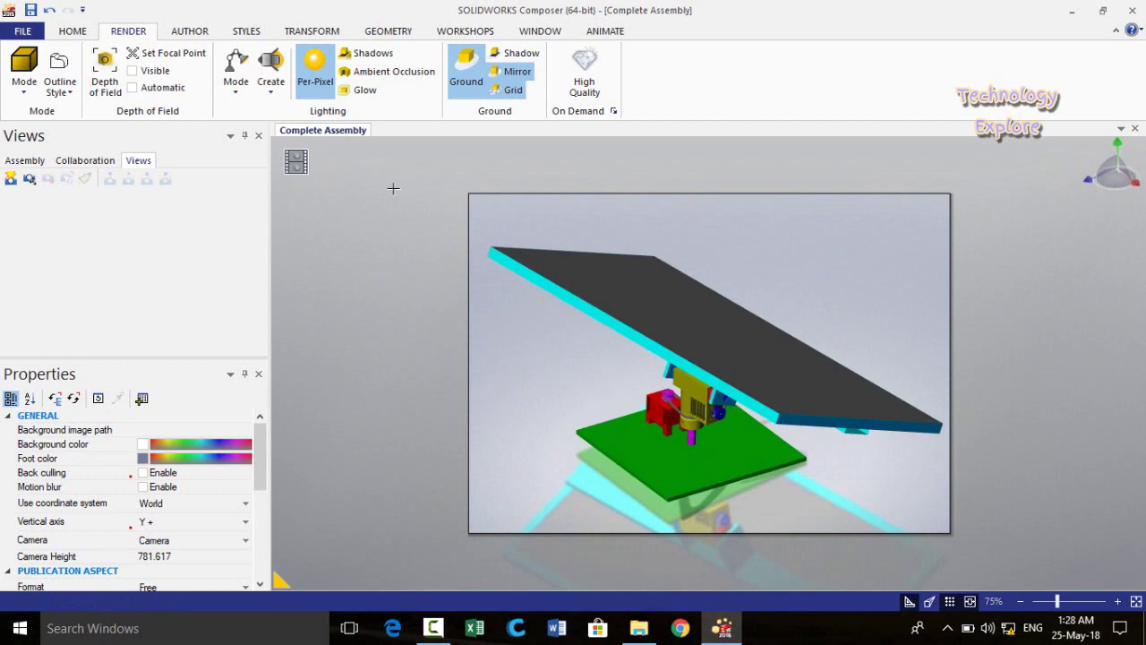
- Show the animation timeline and close it again
left_click(71, 31)
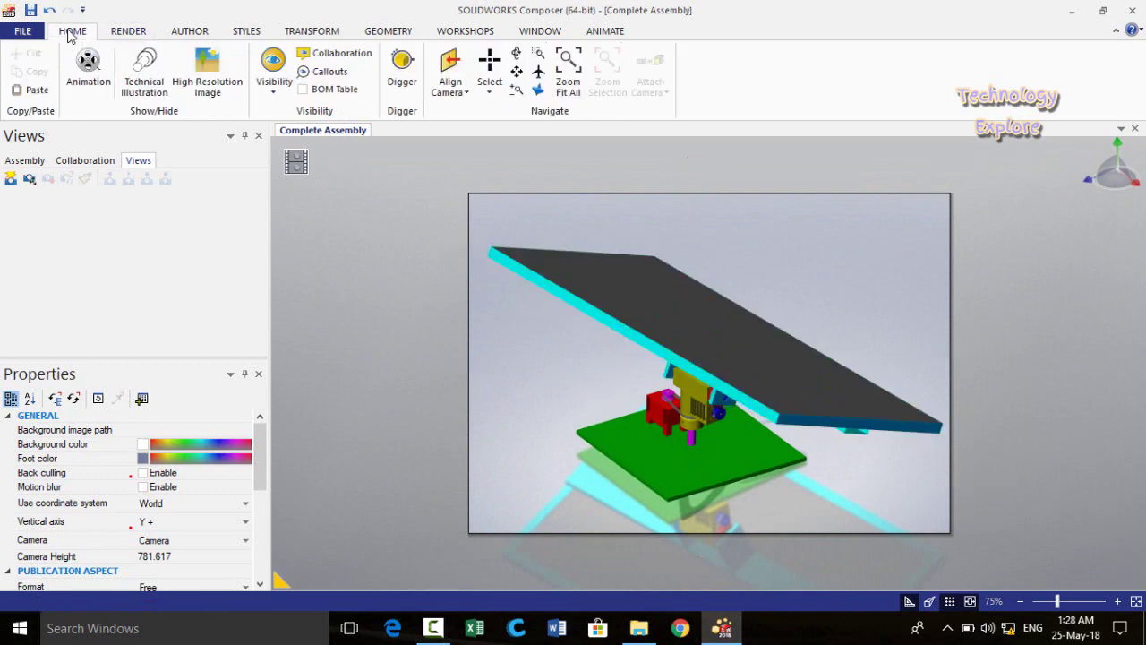
left_click(88, 72)
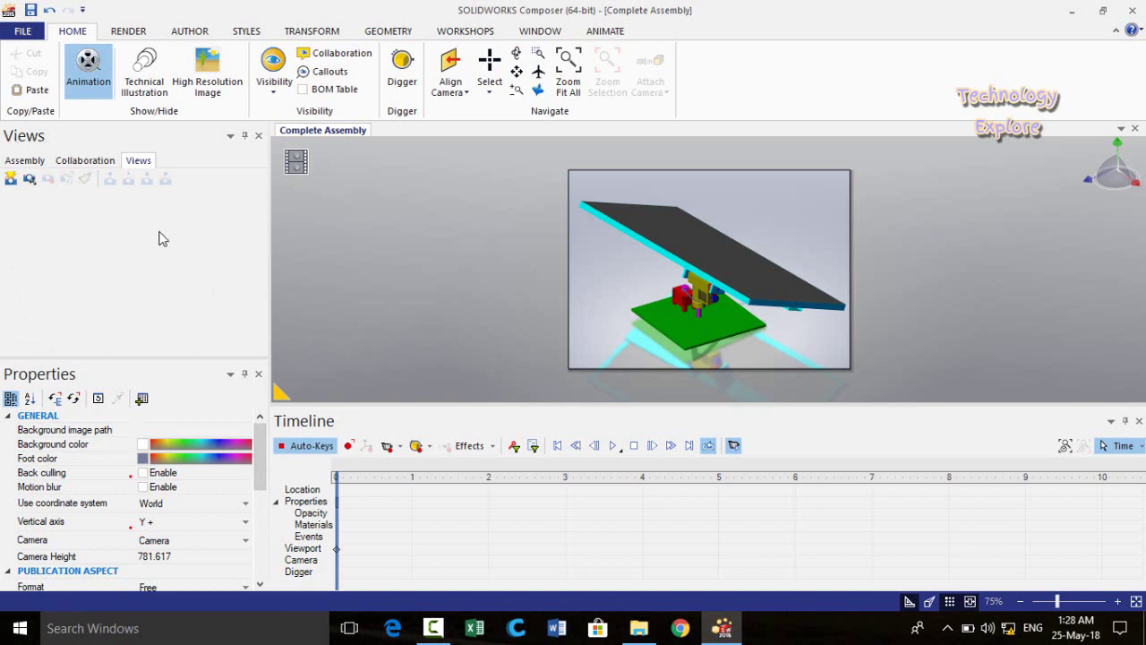
left_click(1139, 421)
- Close the Properties and Views panes and display them again together with the Timeline
left_click(259, 374)
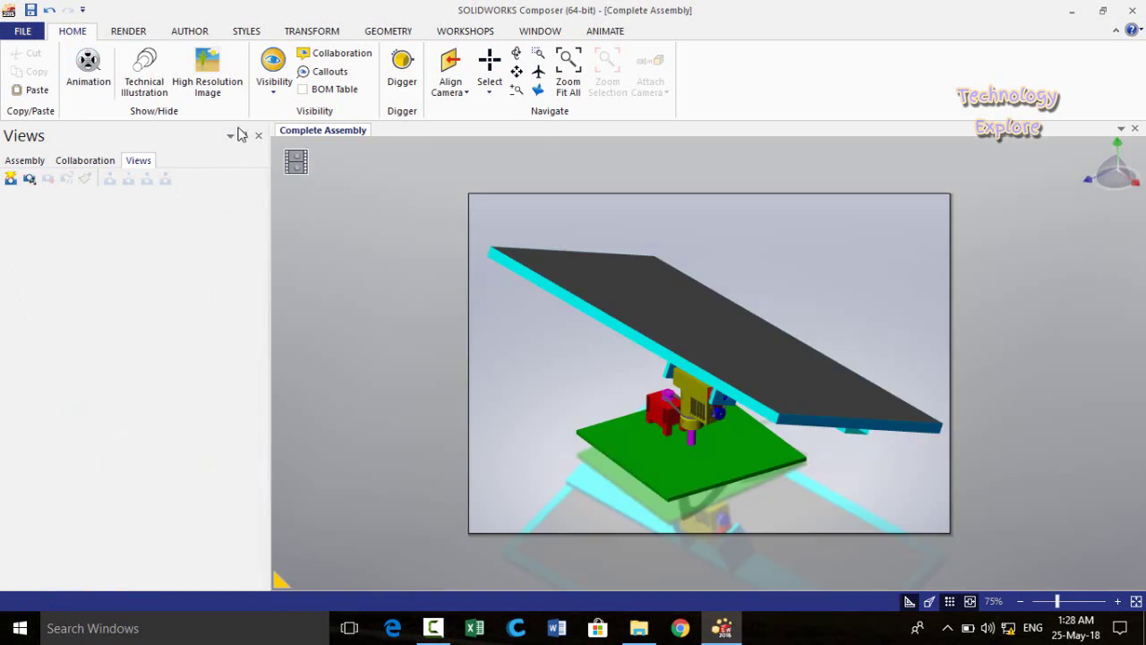
left_click(259, 137)
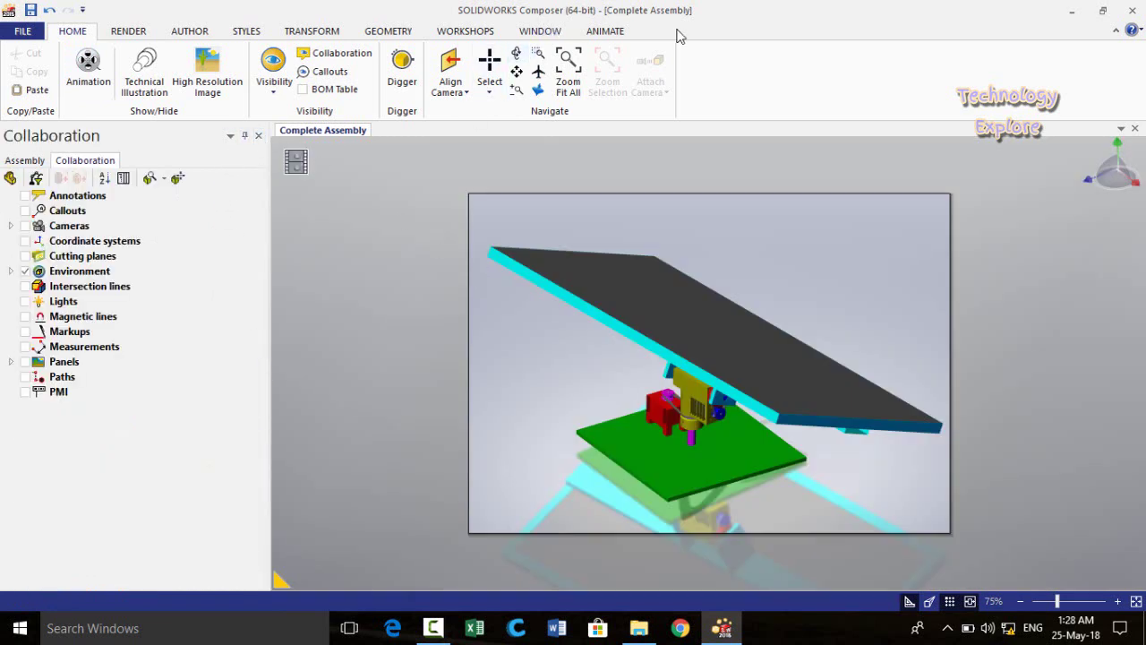
left_click(538, 32)
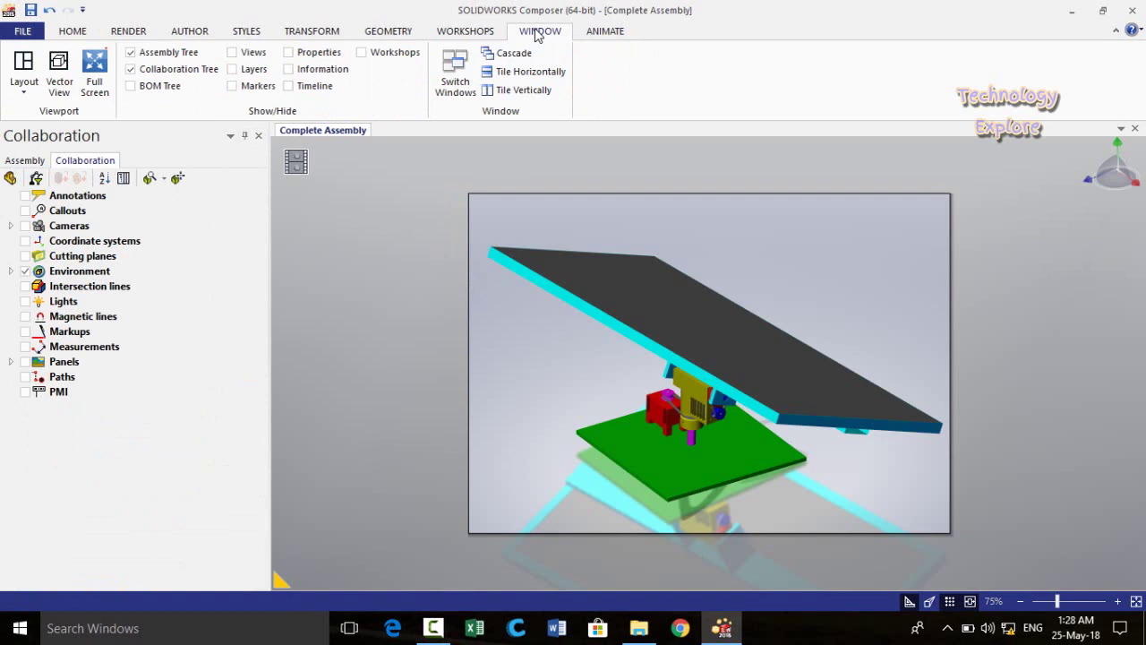
left_click(287, 85)
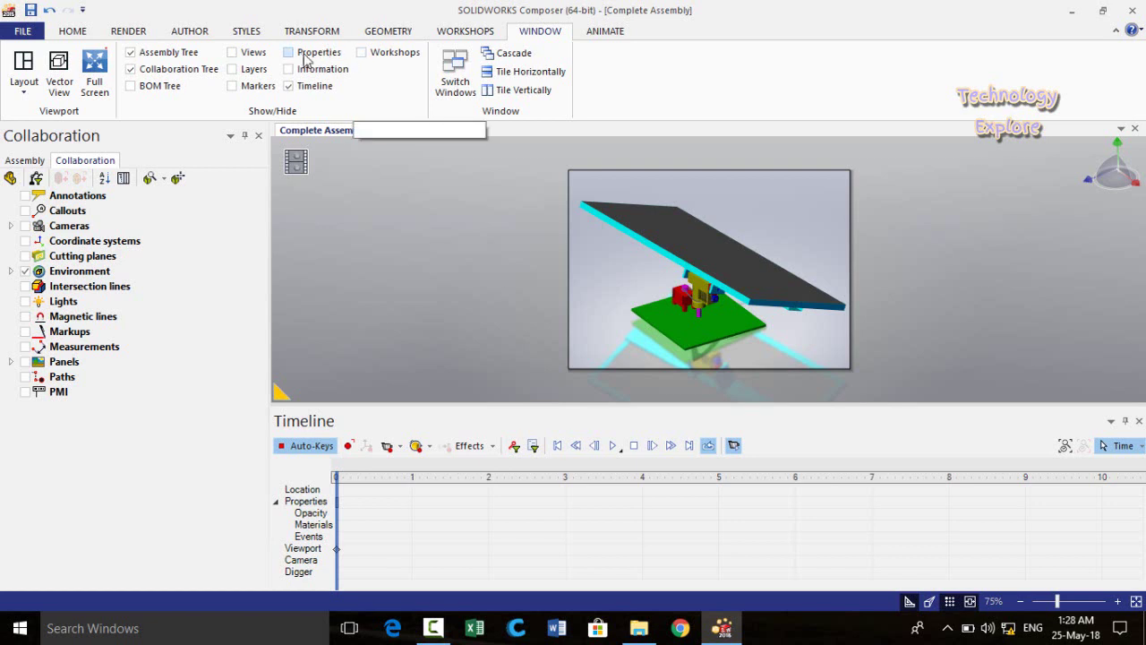
left_click(289, 53)
left_click(232, 52)
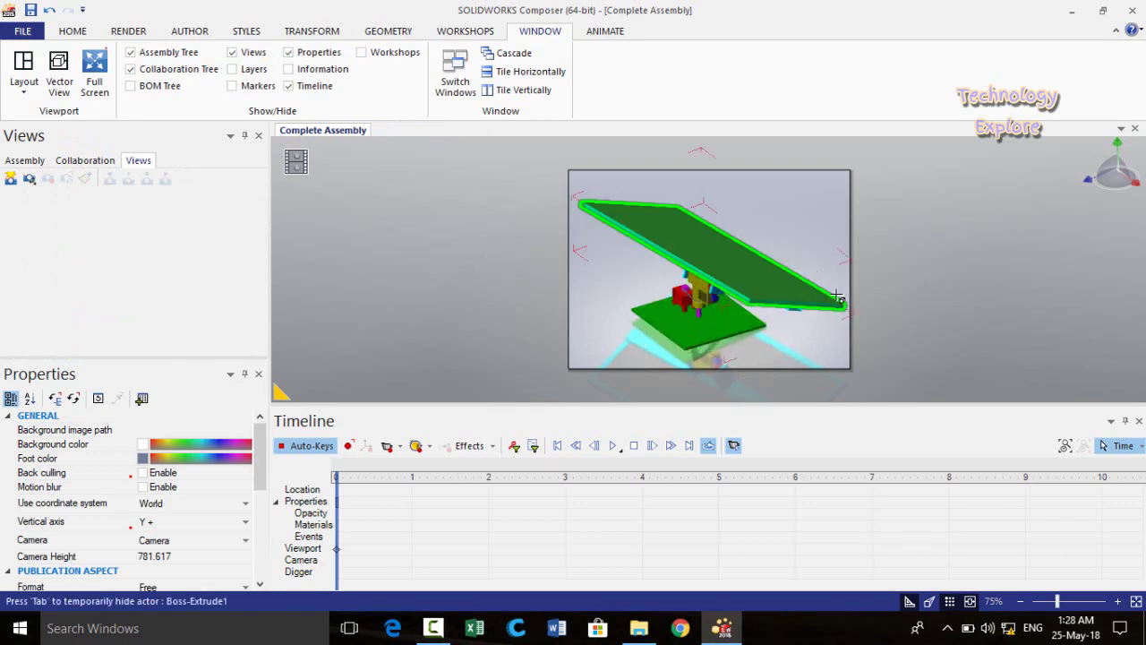
- Create a view of the slightly enlarged assembly and place it at 0 s on the timeline
left_click(721, 295)
left_click(495, 259)
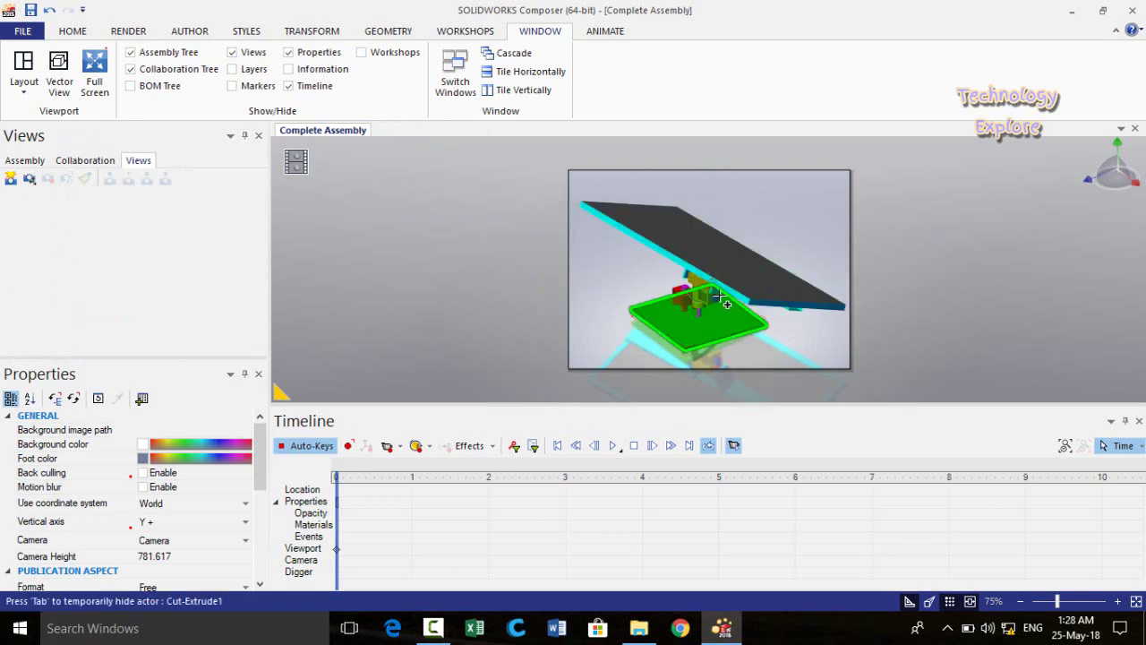
scroll(495, 260, "up", 2)
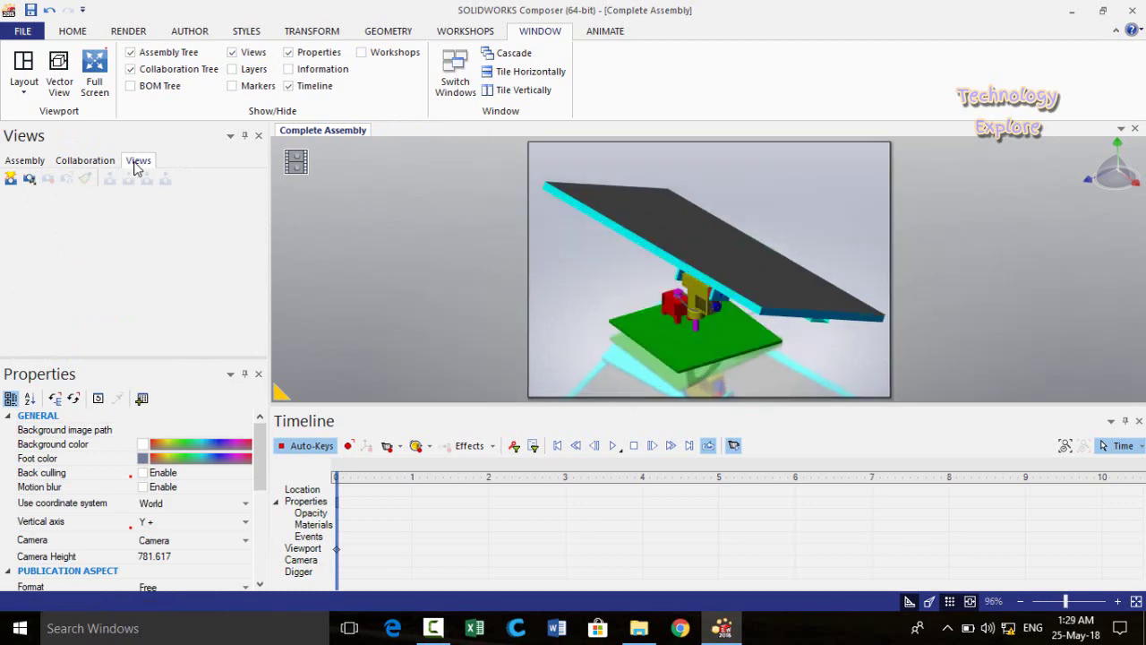
left_click(10, 180)
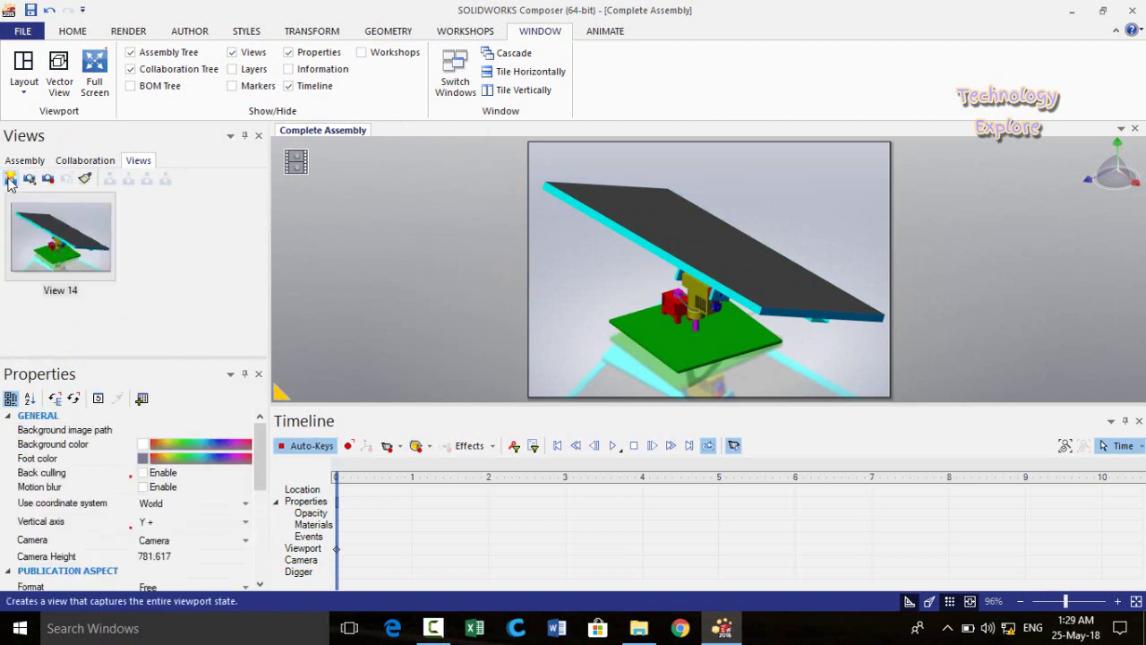
mouse_move(51, 234)
left_mouse_down()
mouse_move(132, 281)
mouse_move(383, 491)
mouse_move(338, 539)
left_mouse_up()
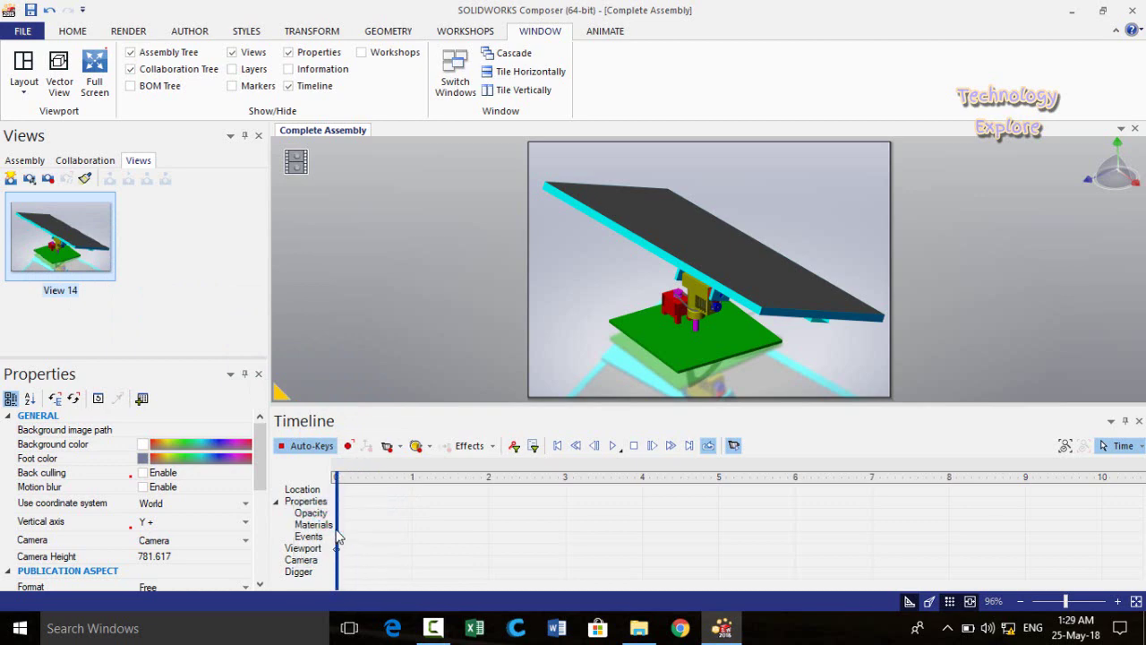
left_click(307, 448)
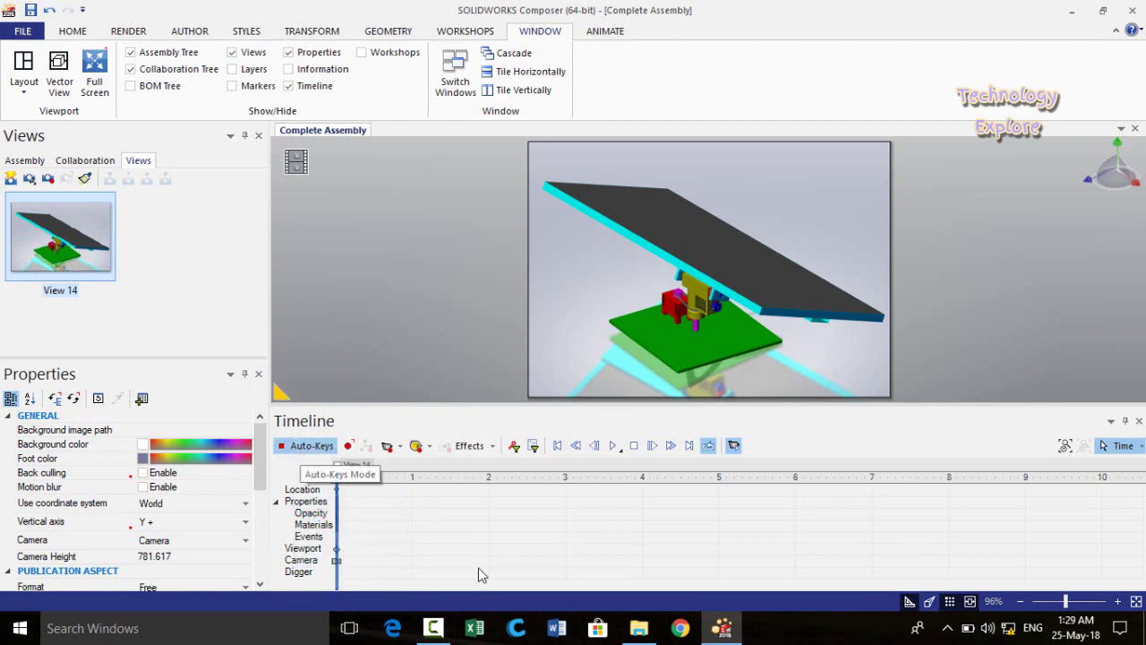
- Set a camera key at about 1.4 s on the timeline for the current view
left_click(445, 568)
mouse_move(453, 574)
left_mouse_down()
mouse_move(337, 560)
mouse_move(445, 570)
mouse_move(472, 561)
mouse_move(445, 563)
left_mouse_up()
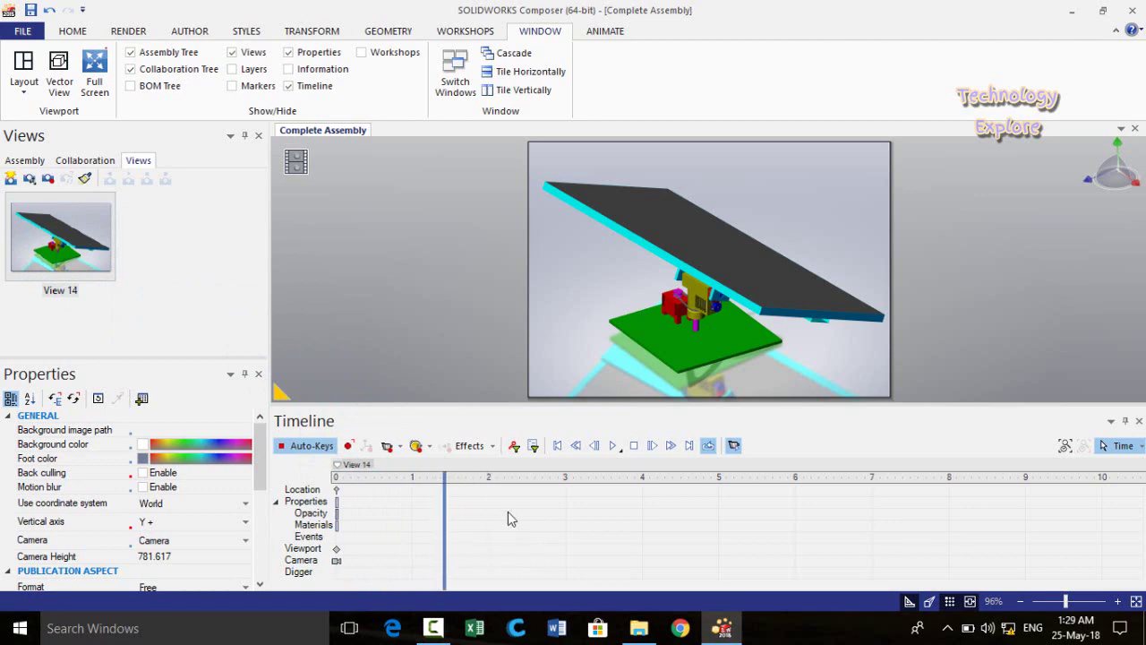
left_click(392, 446)
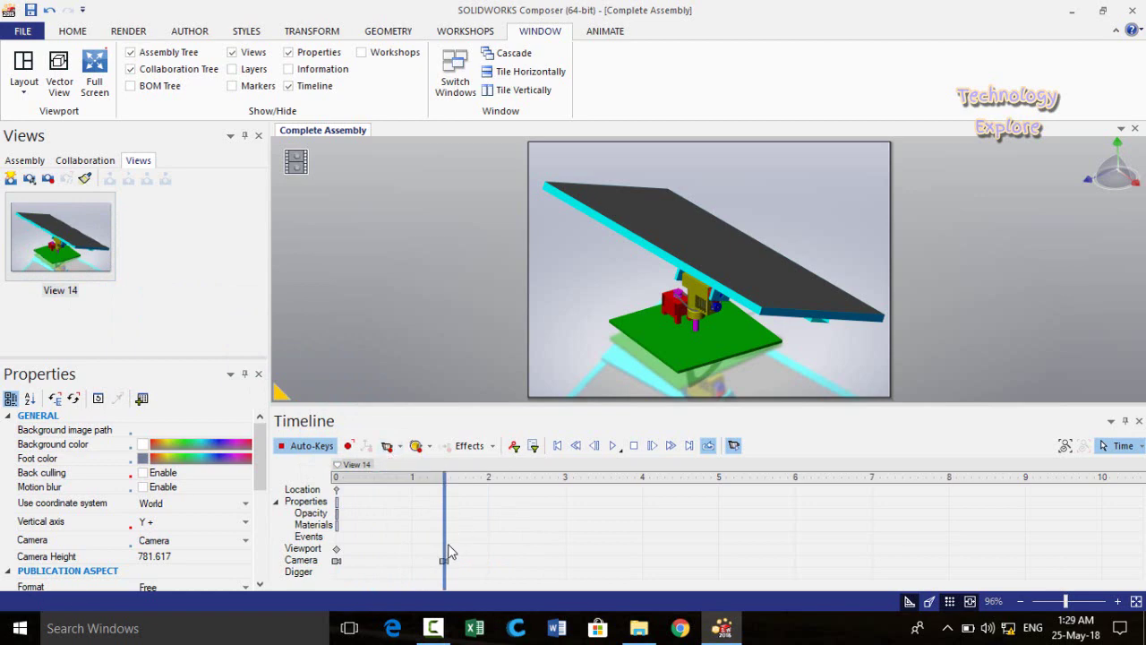
mouse_move(444, 569)
left_mouse_down()
mouse_move(340, 570)
mouse_move(445, 573)
left_mouse_up()
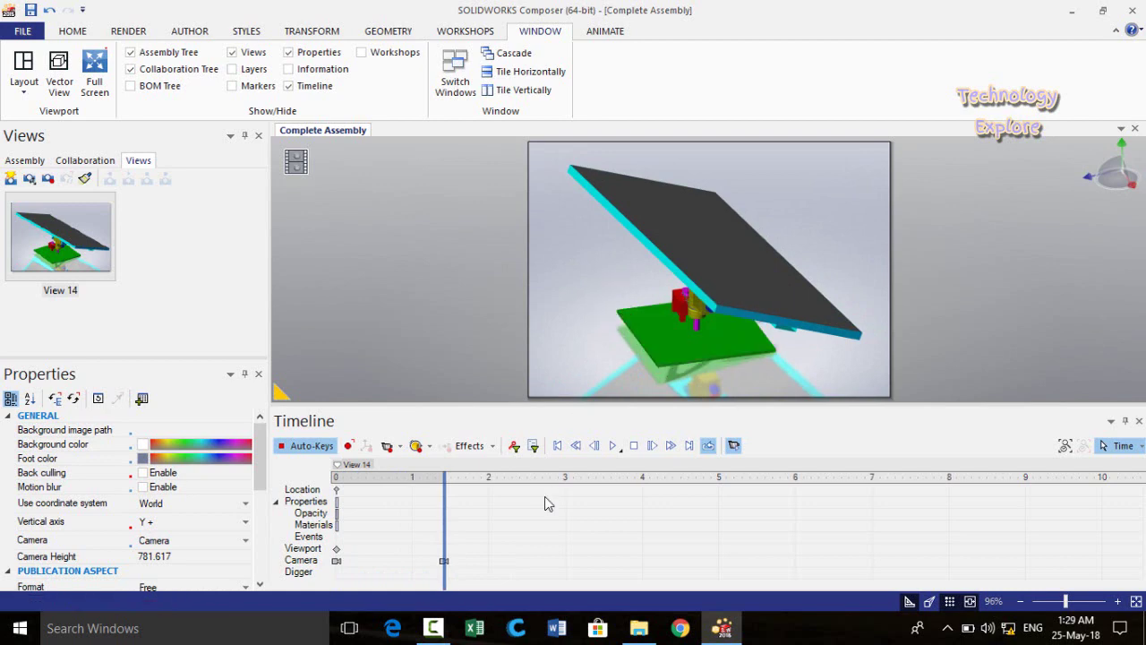
- Set a camera key at 3 s with the assembly orbited around so the panel slopes the opposite way
left_click_drag(445, 574, 566, 572)
left_click_drag(594, 290, 747, 281)
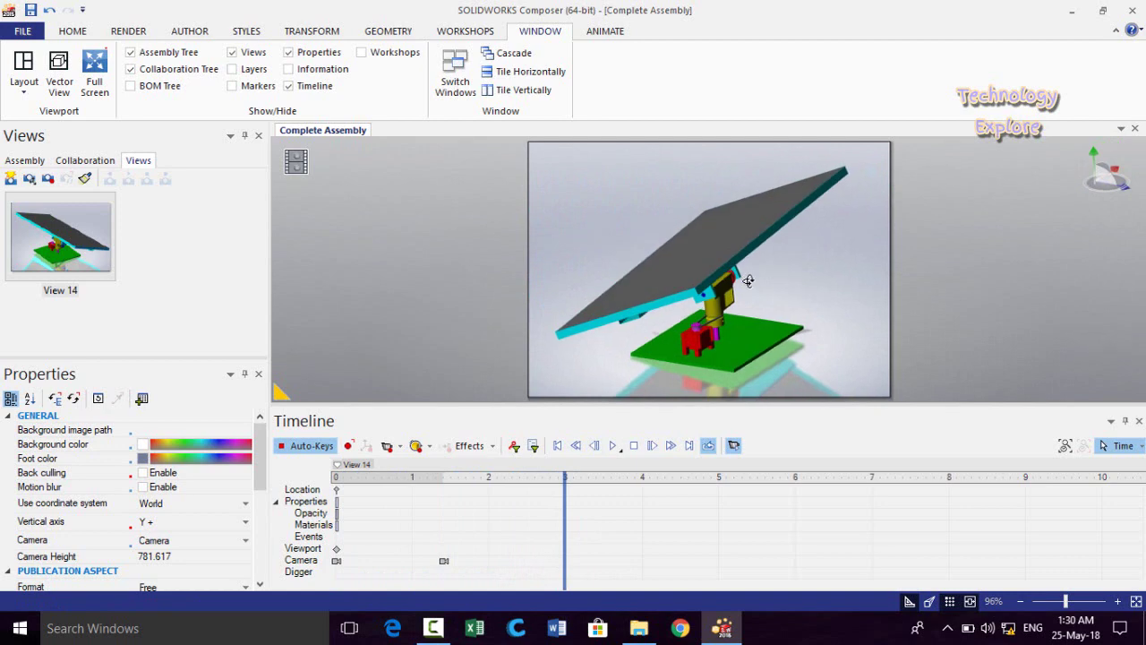
left_click(388, 447)
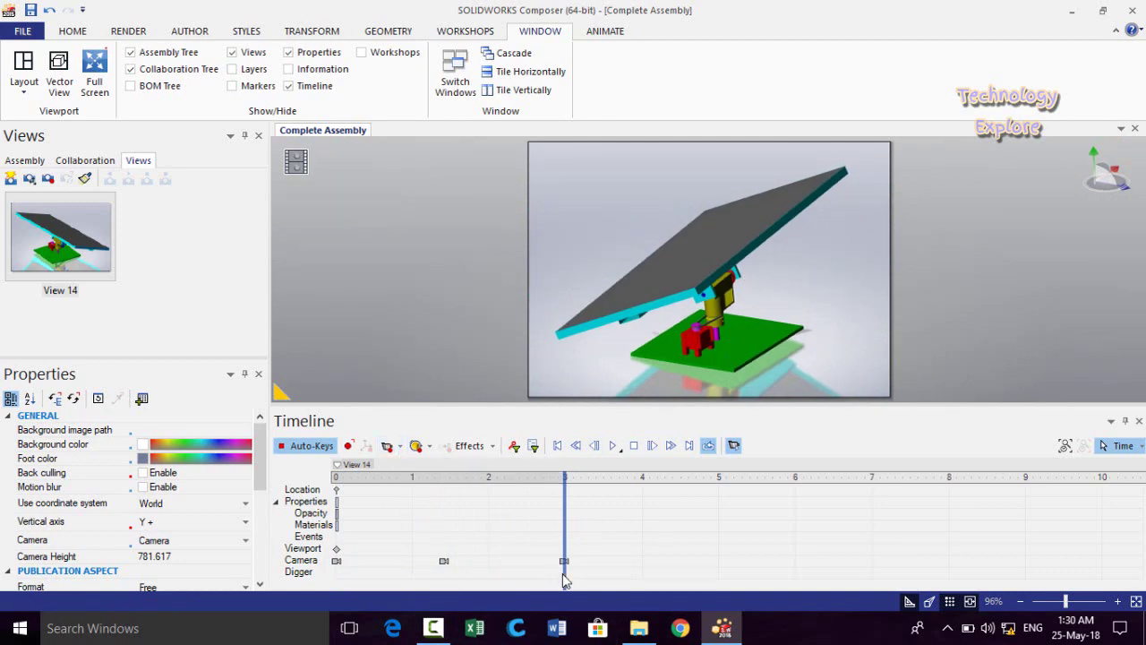
- Hold the orbited camera position by setting another camera key at 4 s
mouse_move(566, 580)
left_mouse_down()
mouse_move(564, 570)
mouse_move(413, 570)
mouse_move(567, 567)
left_mouse_up()
left_click(630, 548)
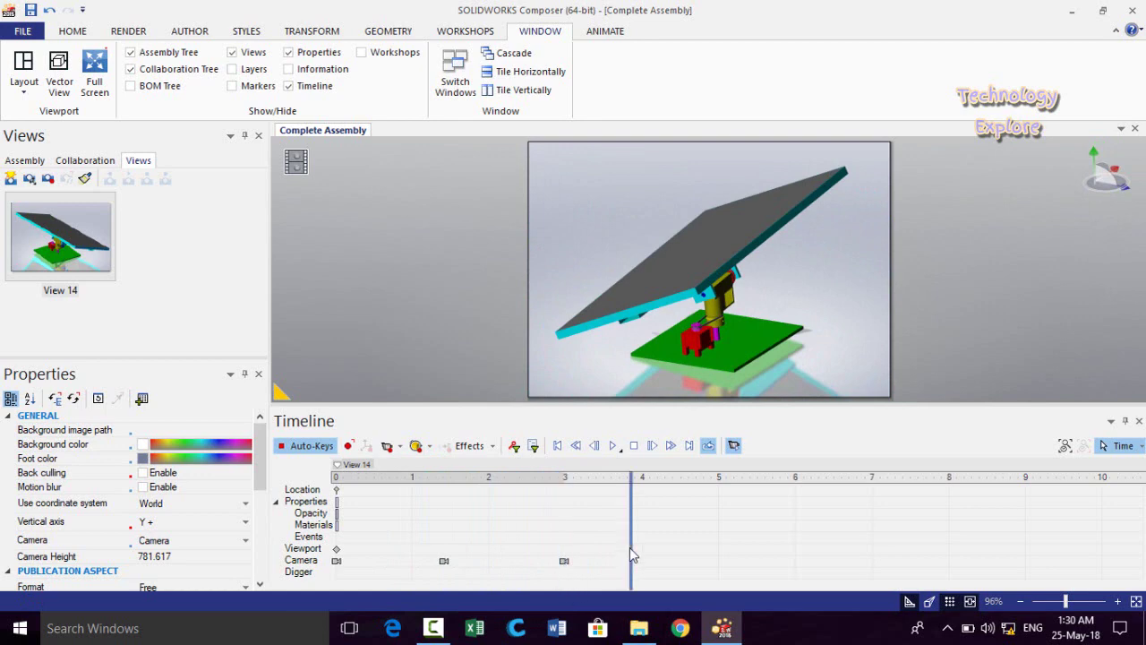
left_click_drag(632, 551, 564, 560)
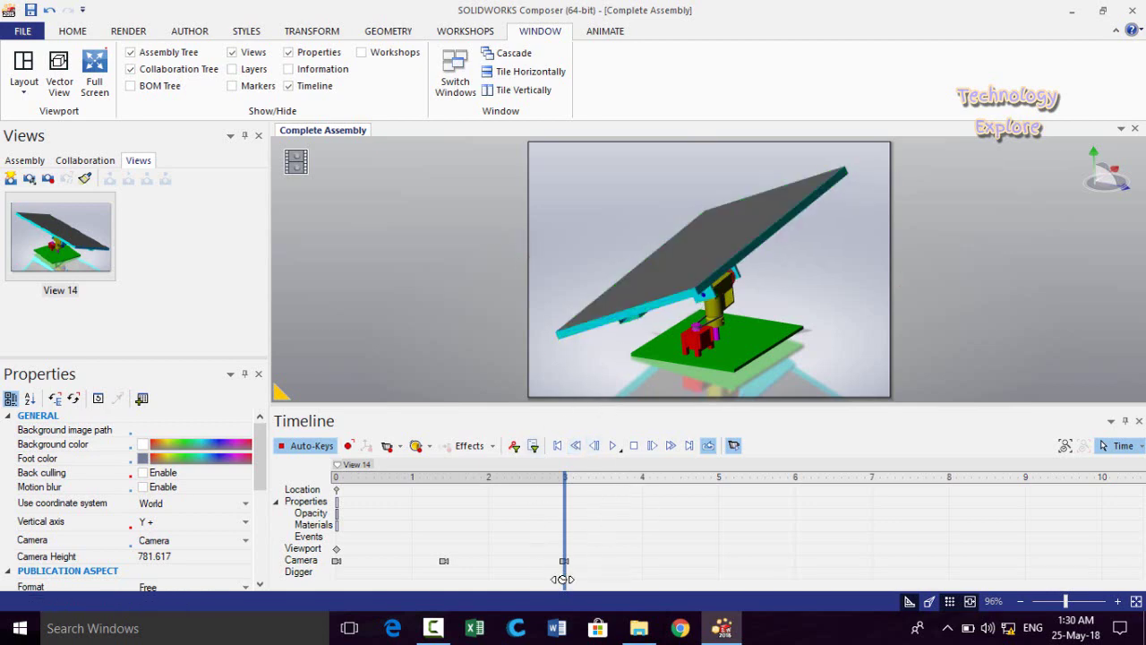
left_click_drag(565, 578, 641, 576)
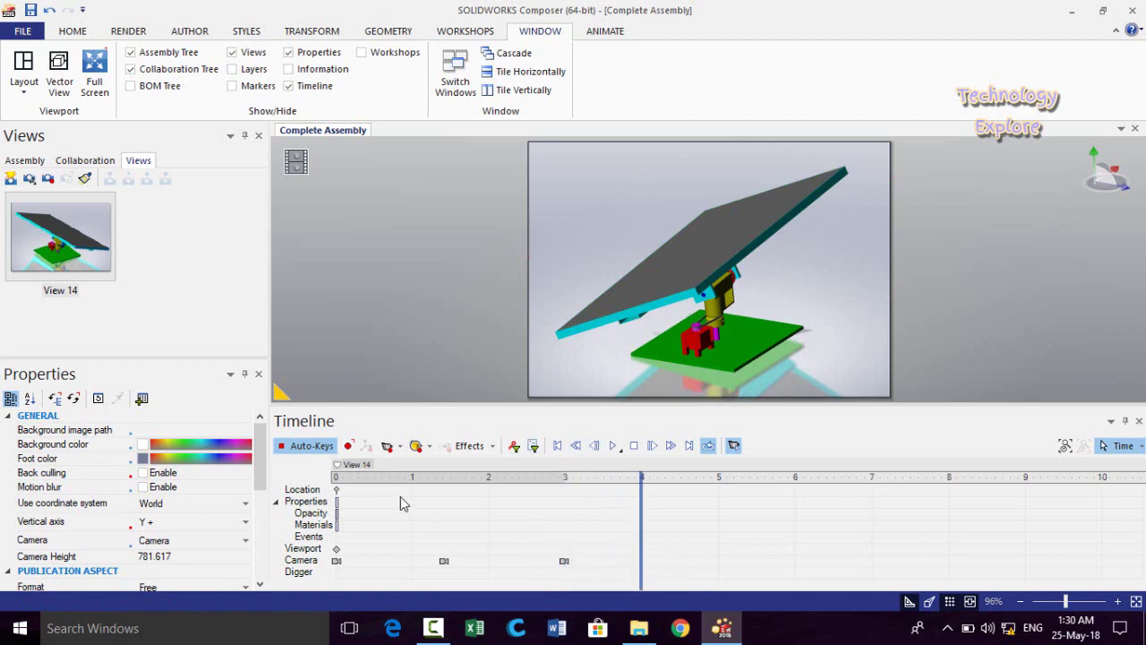
left_click(388, 448)
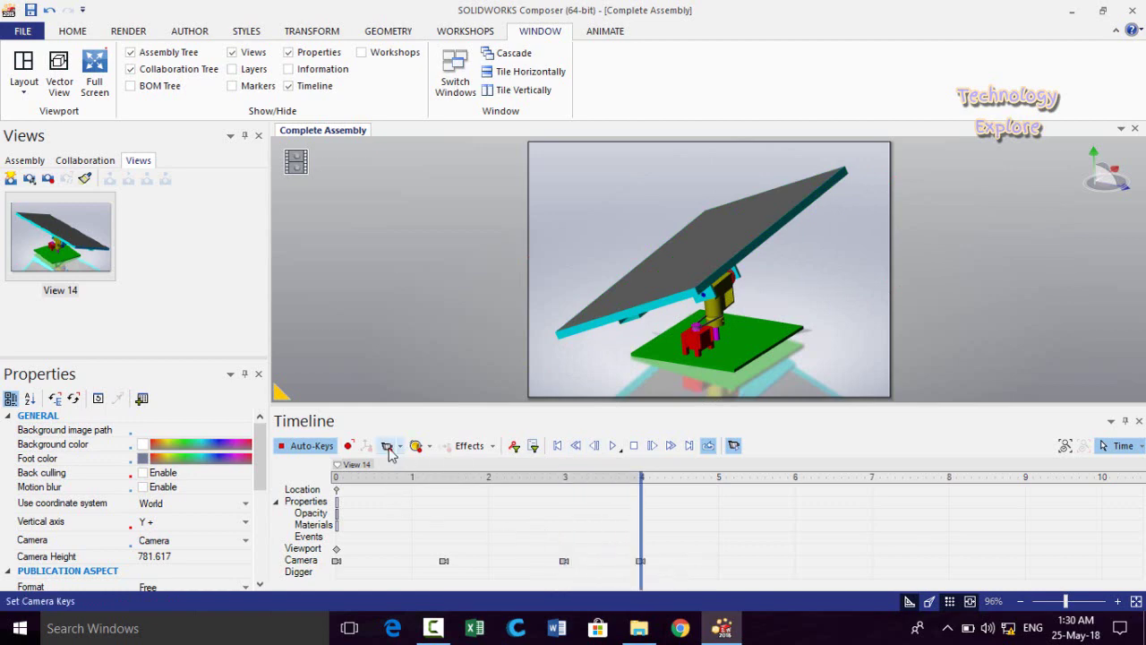
- Set a camera key at 5.5 s with the view zoomed out to show the assembly smaller
left_click_drag(642, 580, 758, 576)
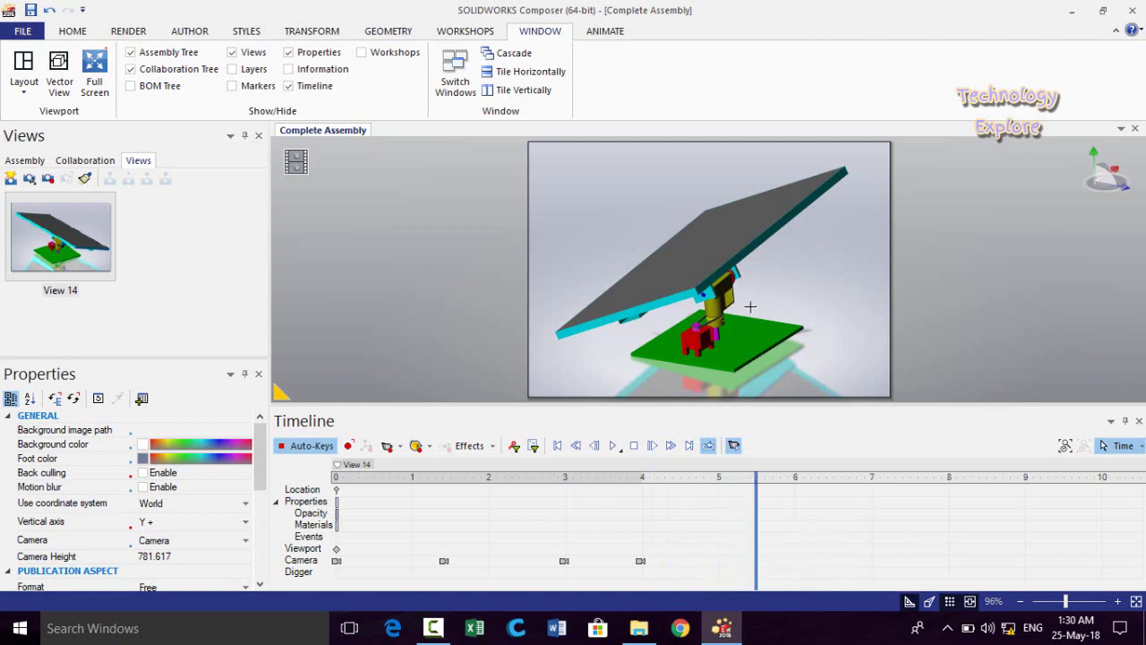
scroll(750, 307, "up", 2)
scroll(751, 308, "down", 3)
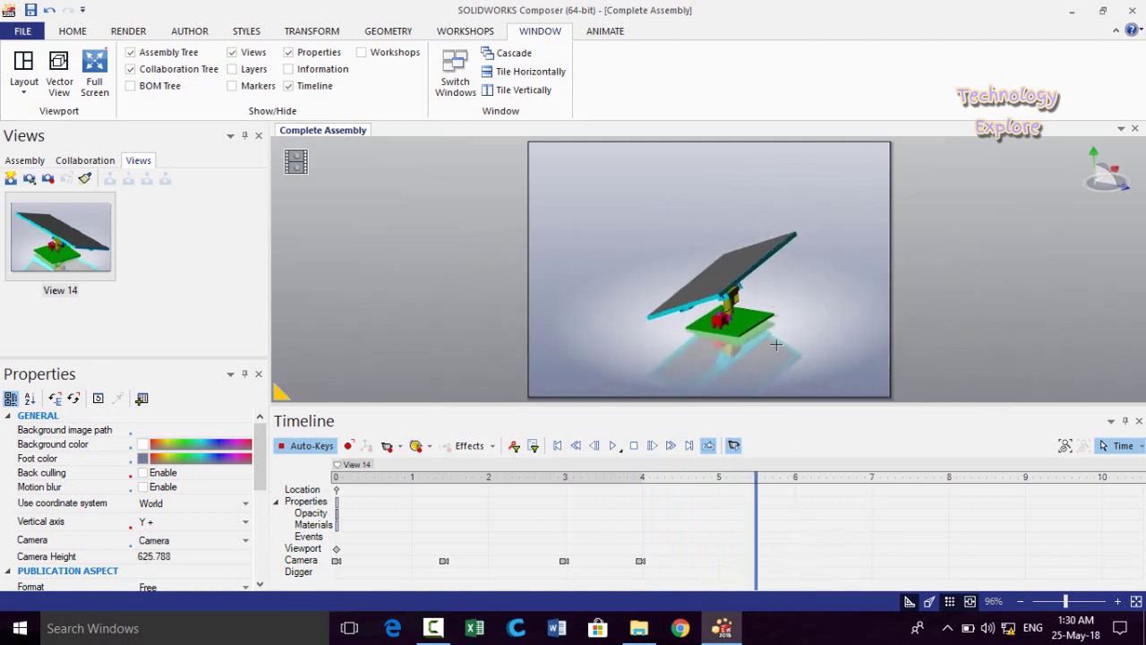
left_click(387, 445)
mouse_move(756, 568)
left_mouse_down()
mouse_move(569, 568)
mouse_move(750, 570)
mouse_move(762, 586)
mouse_move(737, 586)
mouse_move(783, 584)
mouse_move(756, 585)
left_mouse_up()
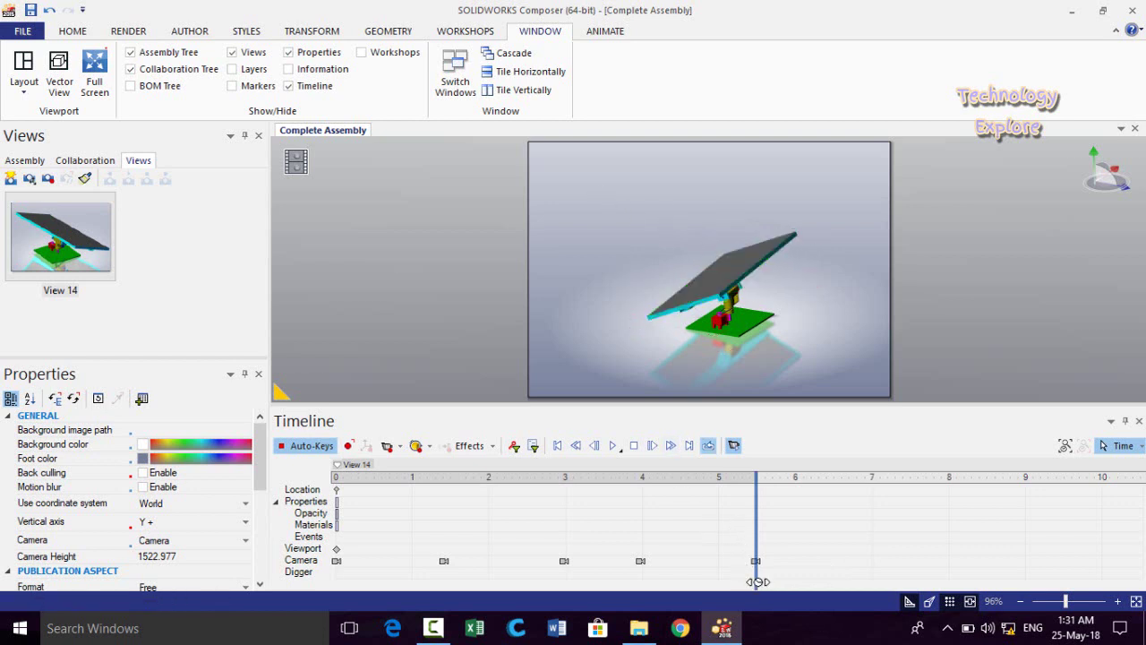
- Add a camera key at 6.5 s and place a new view of the zoomed-out assembly there on the timeline
left_click_drag(755, 583, 831, 570)
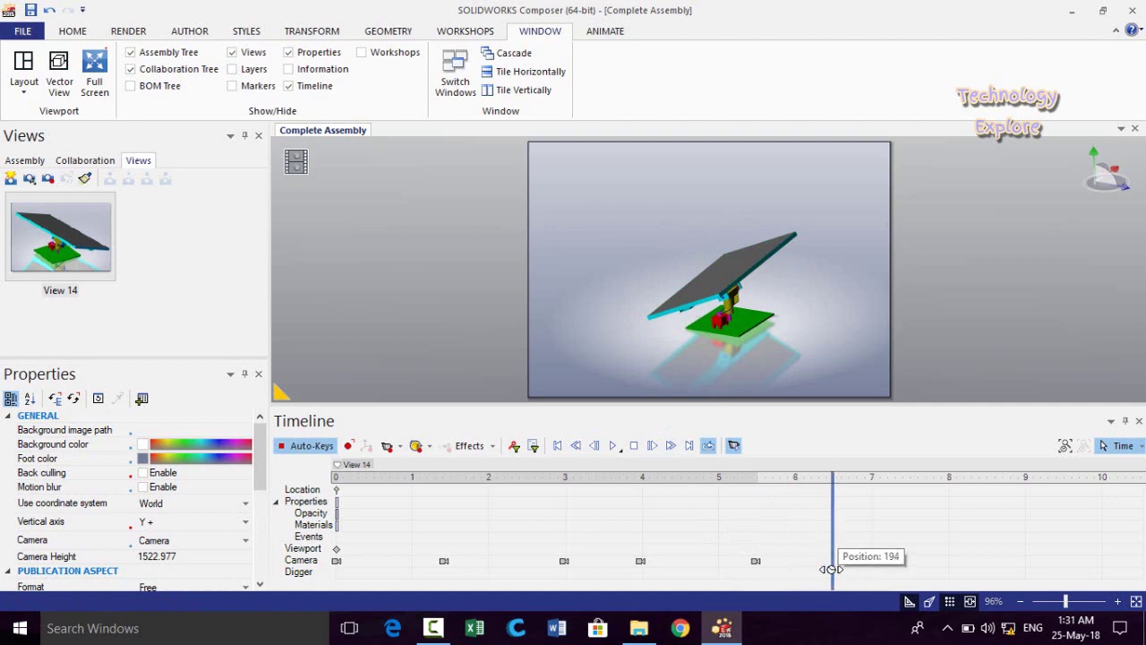
left_click(388, 448)
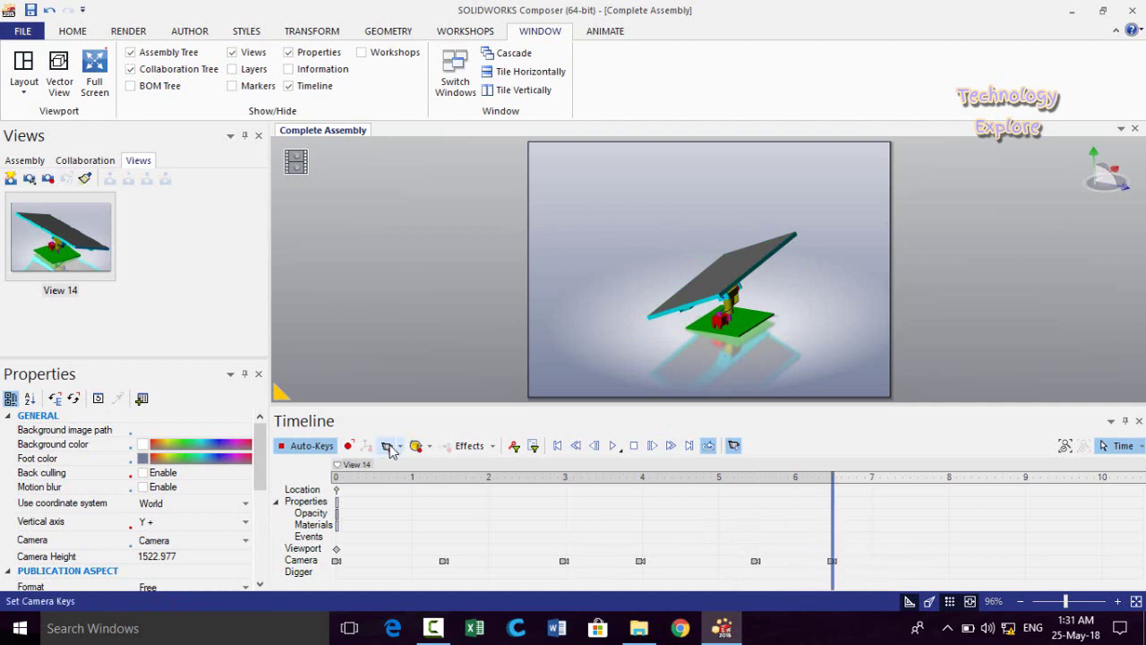
left_click(11, 179)
mouse_move(182, 237)
left_mouse_down()
mouse_move(415, 328)
mouse_move(828, 520)
mouse_move(832, 537)
left_mouse_up()
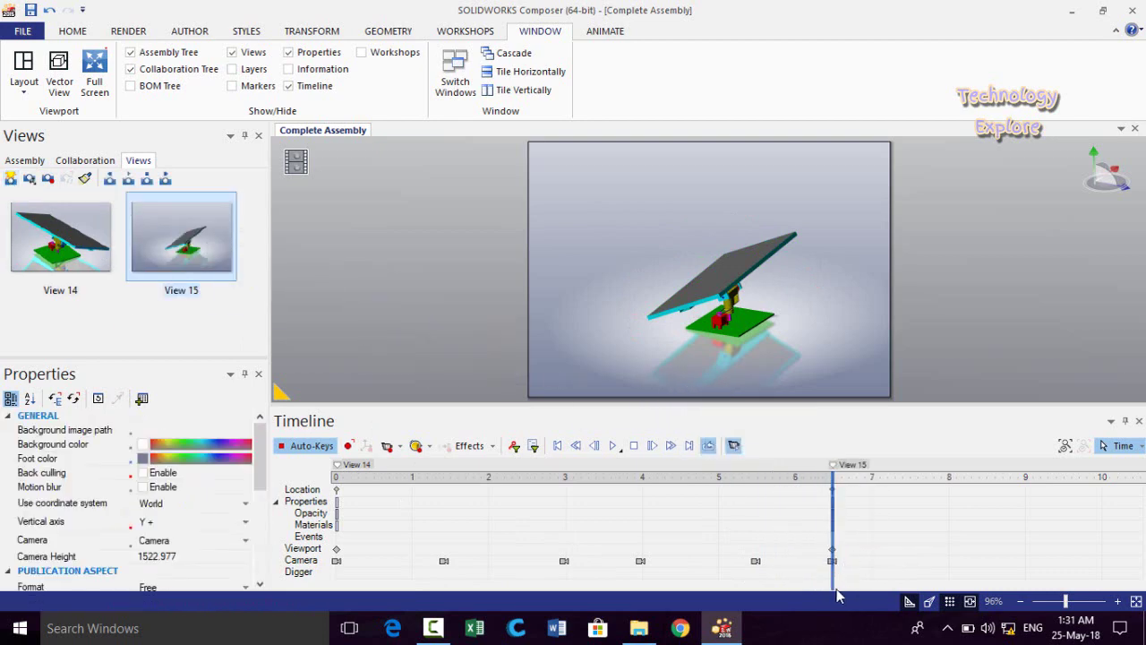
- At 8 s, translate the dark solar panel plate up along its blue axis, away from the frame, and set a camera key
left_click_drag(832, 586, 952, 573)
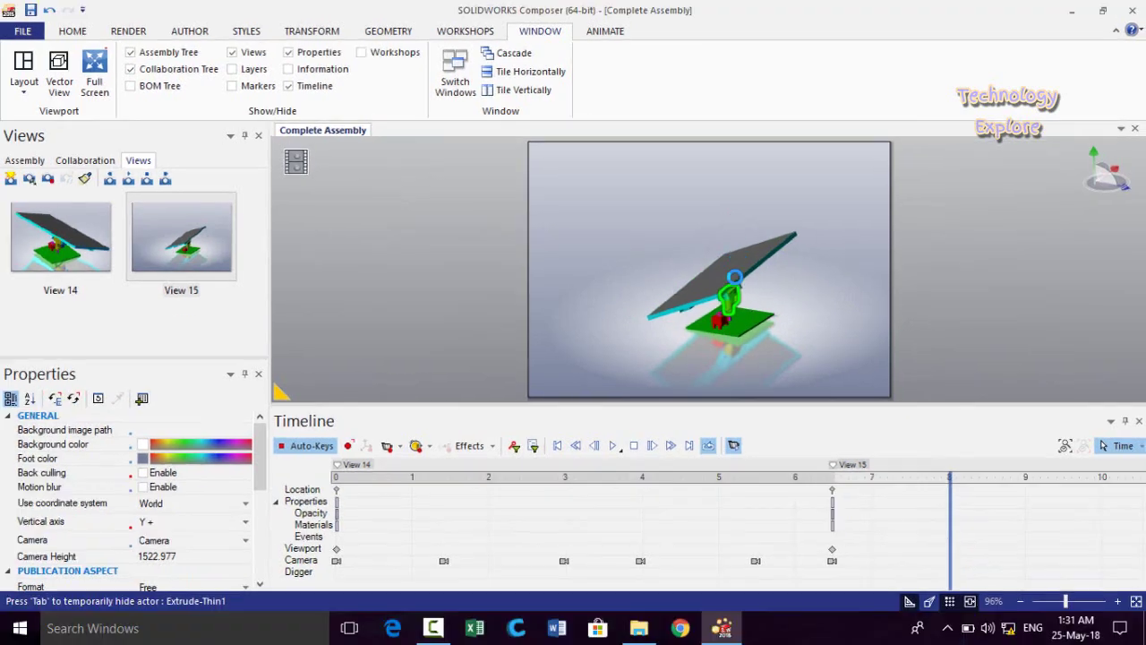
left_click(739, 262)
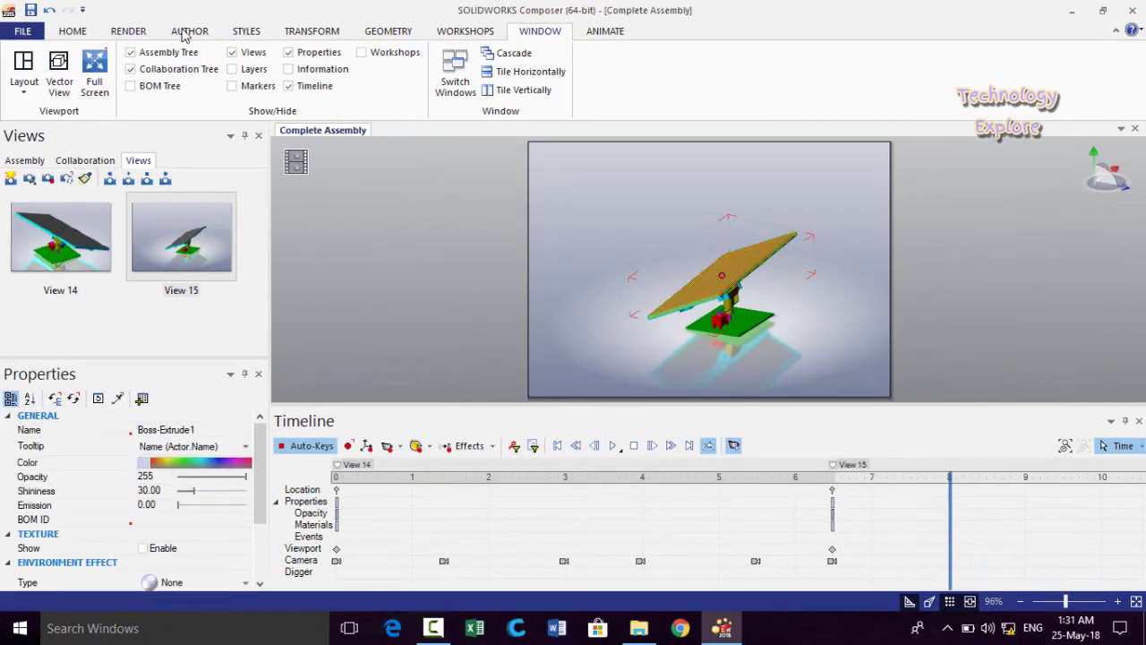
left_click(299, 34)
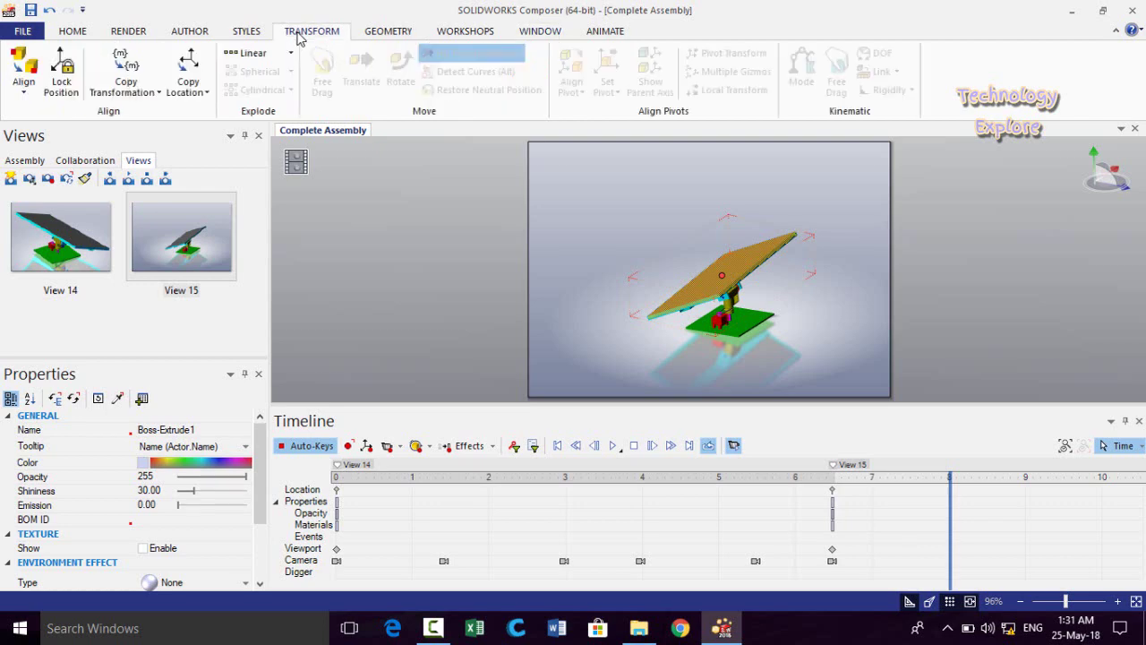
left_click(368, 80)
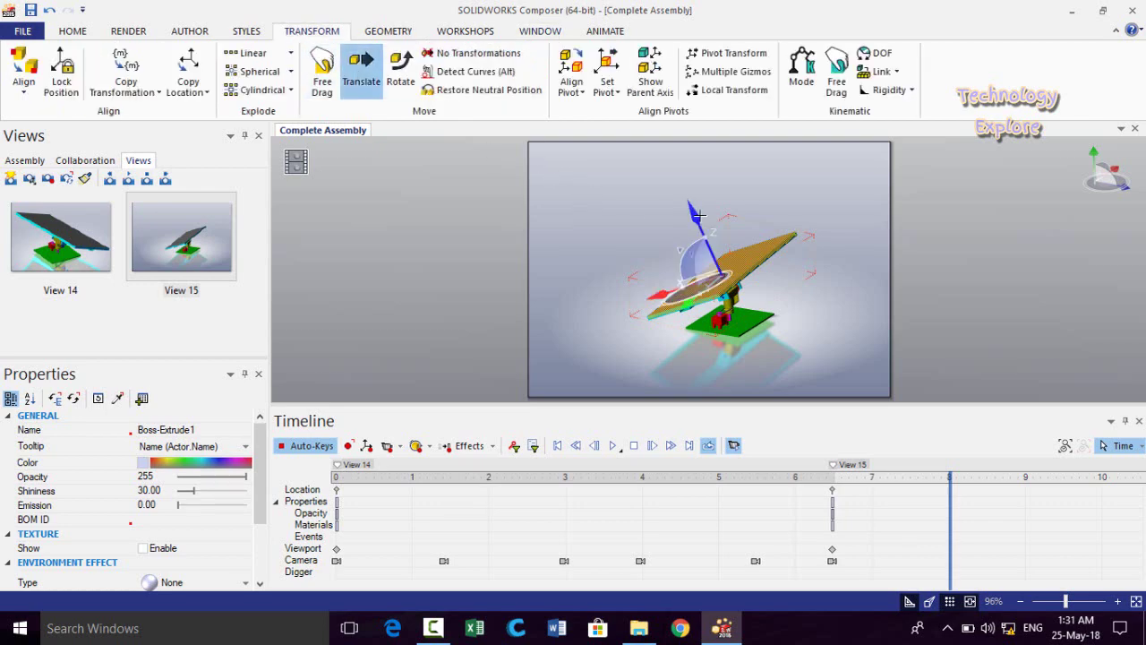
left_click_drag(692, 215, 639, 153)
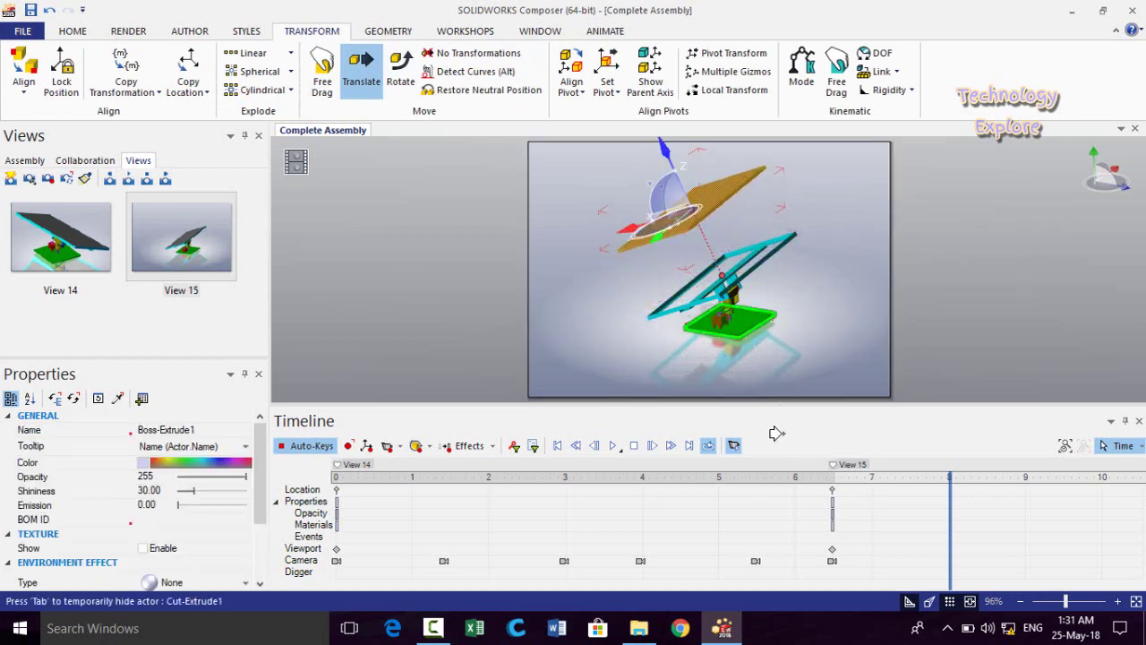
left_click(387, 445)
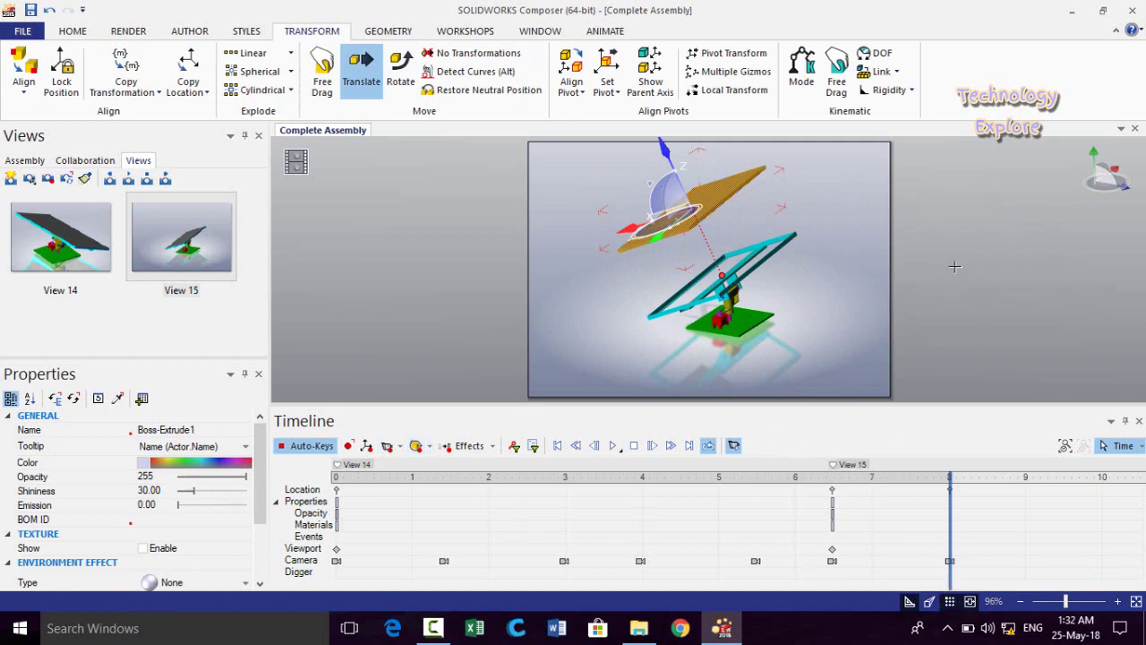
left_click(906, 270)
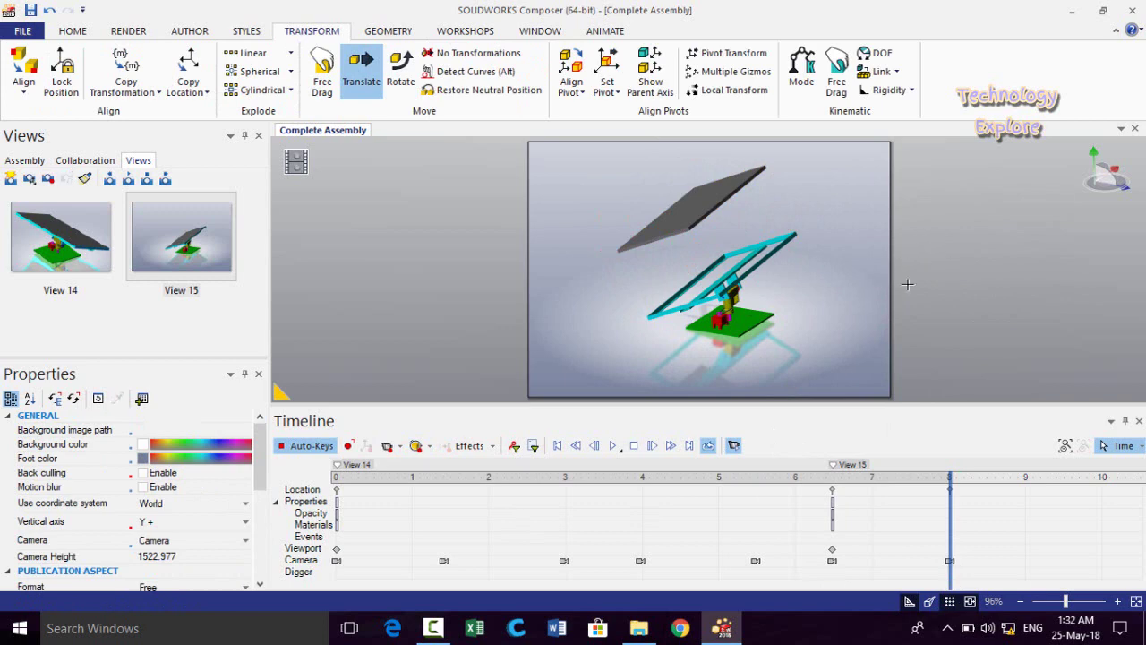
- At 9.5 s, set a camera key with the exploded assembly orbited to show its top faces and zoomed out
mouse_move(949, 577)
left_mouse_down()
mouse_move(765, 577)
mouse_move(951, 573)
left_mouse_up()
scroll(1001, 559, "down", 5)
left_click_drag(424, 580, 538, 582)
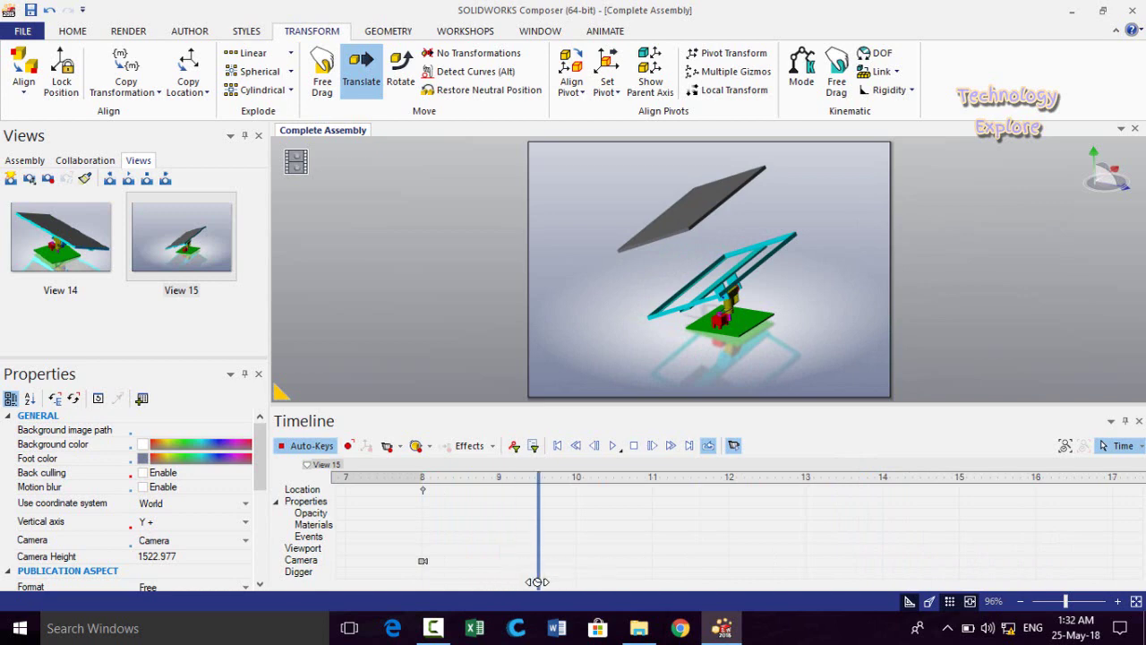
left_click_drag(632, 371, 701, 344)
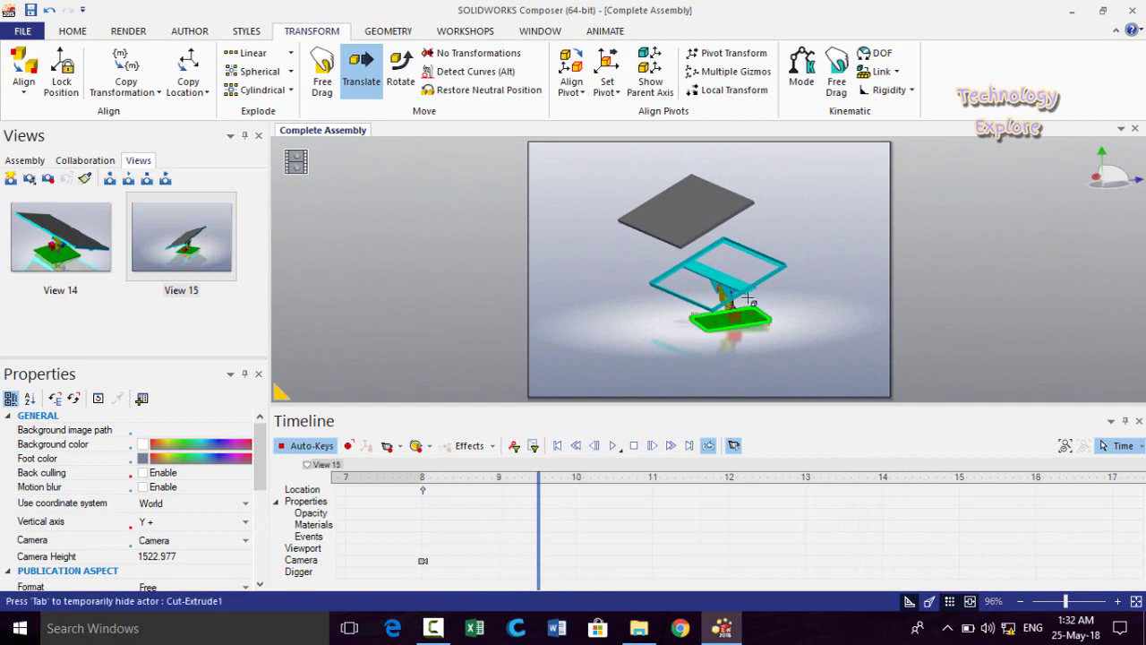
scroll(782, 225, "down", 2)
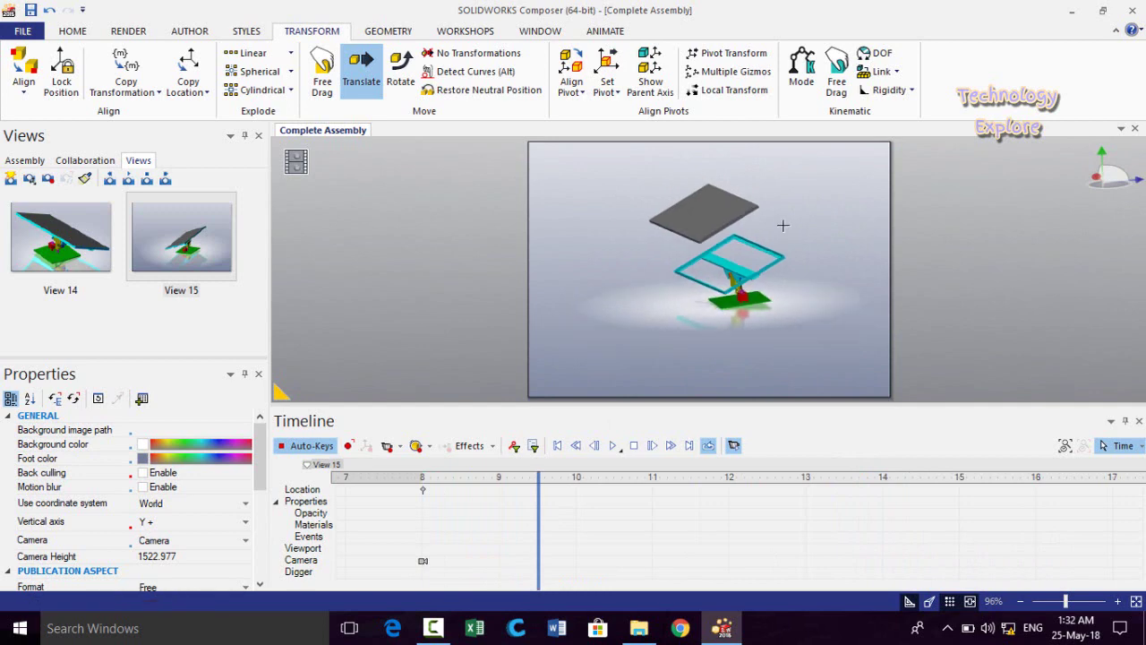
right_click_drag(796, 217, 771, 249)
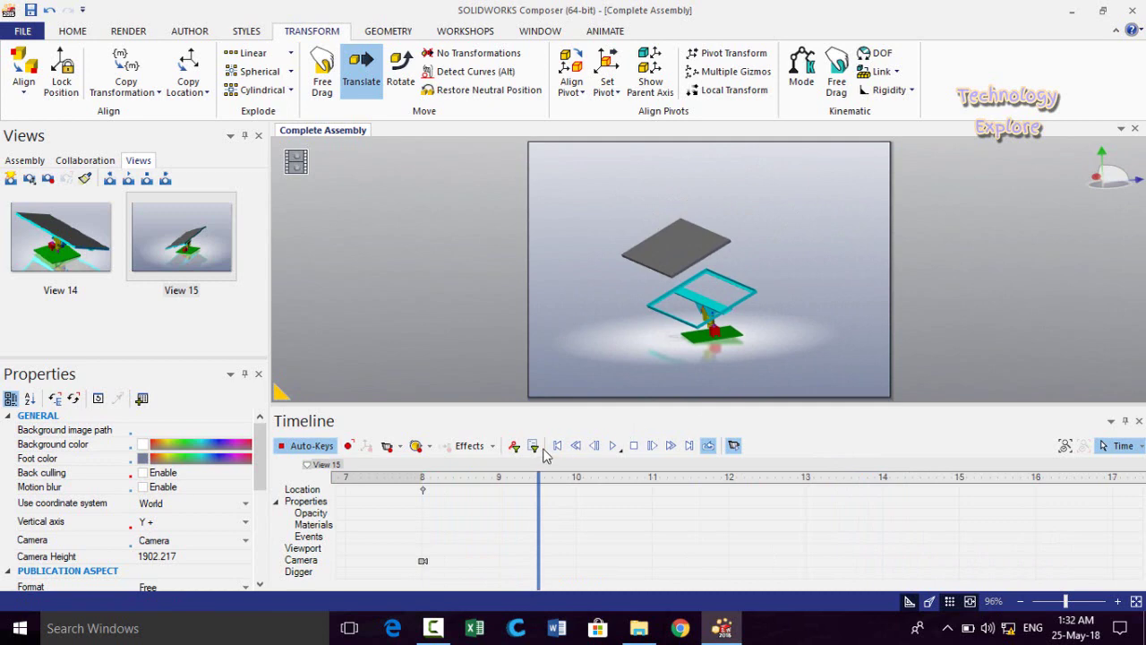
left_click(387, 445)
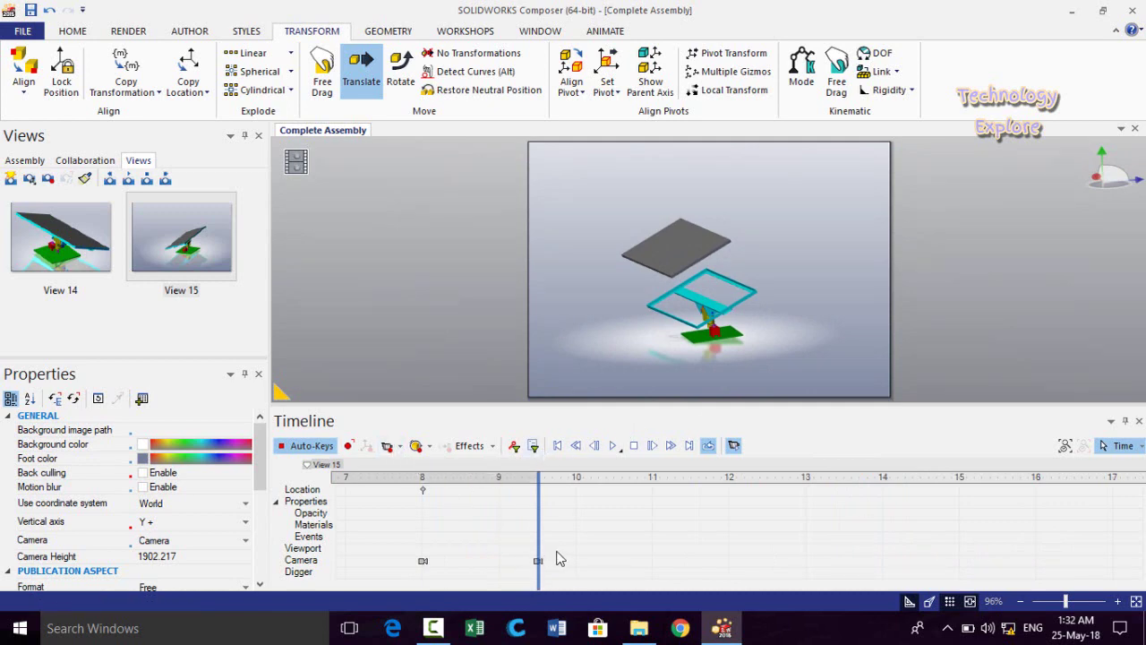
- Create a new view of the exploded assembly at 9.5 s on the timeline and hold the camera with another key at about 10.6 s
left_click(11, 178)
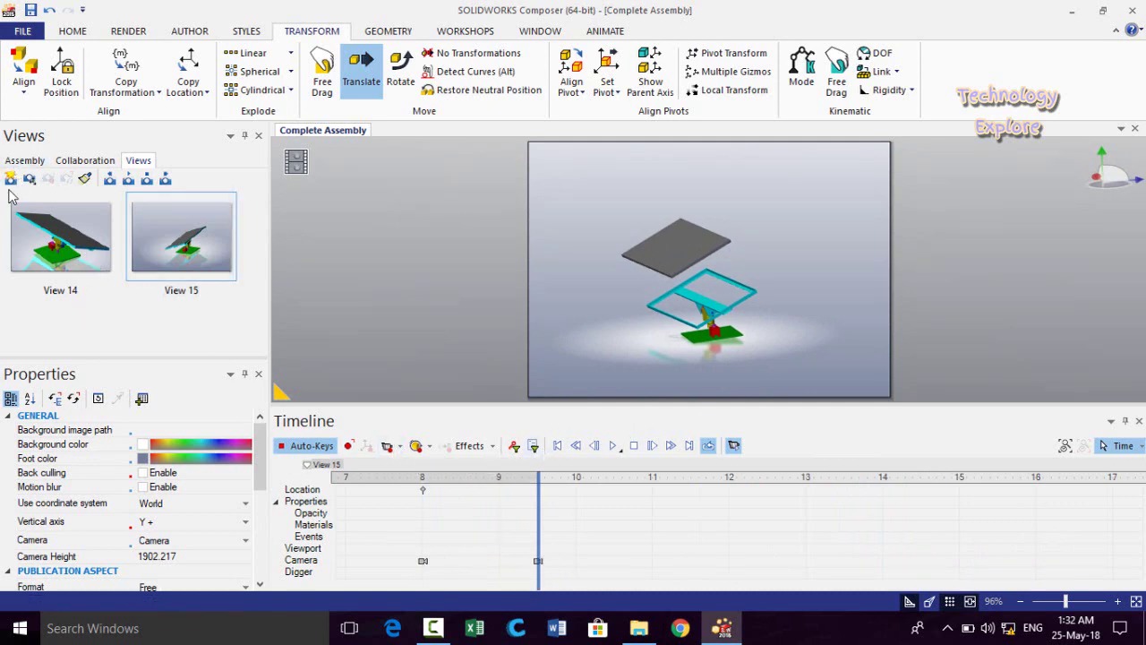
mouse_move(61, 297)
left_mouse_down()
mouse_move(429, 421)
mouse_move(538, 574)
left_mouse_up()
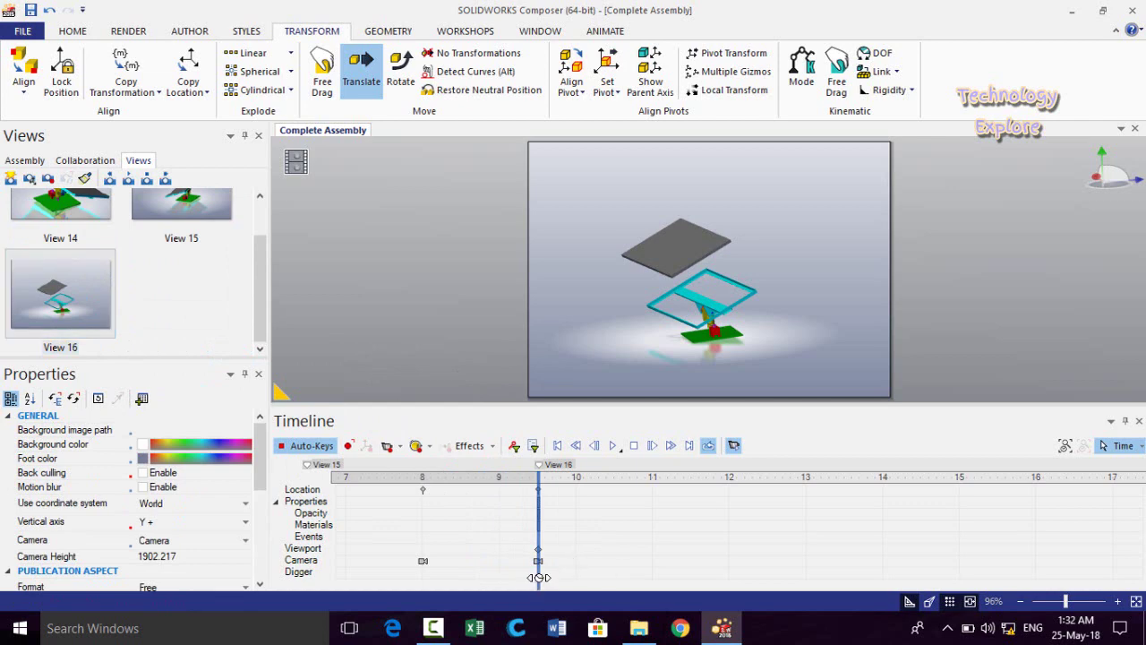
left_click_drag(539, 577, 621, 579)
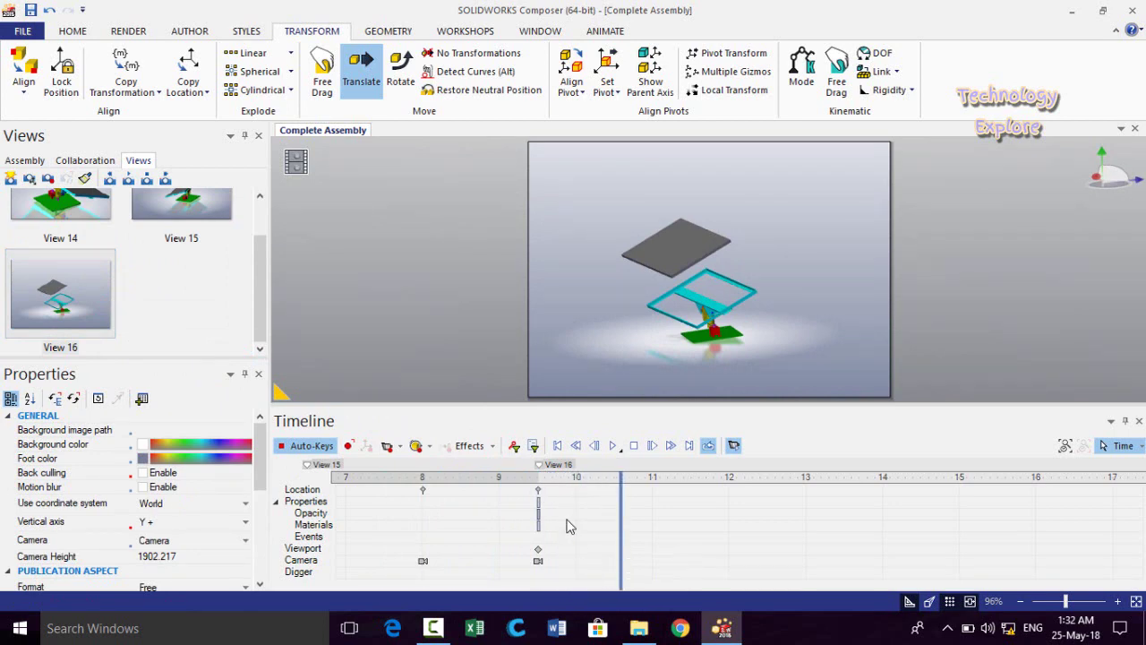
left_click(386, 445)
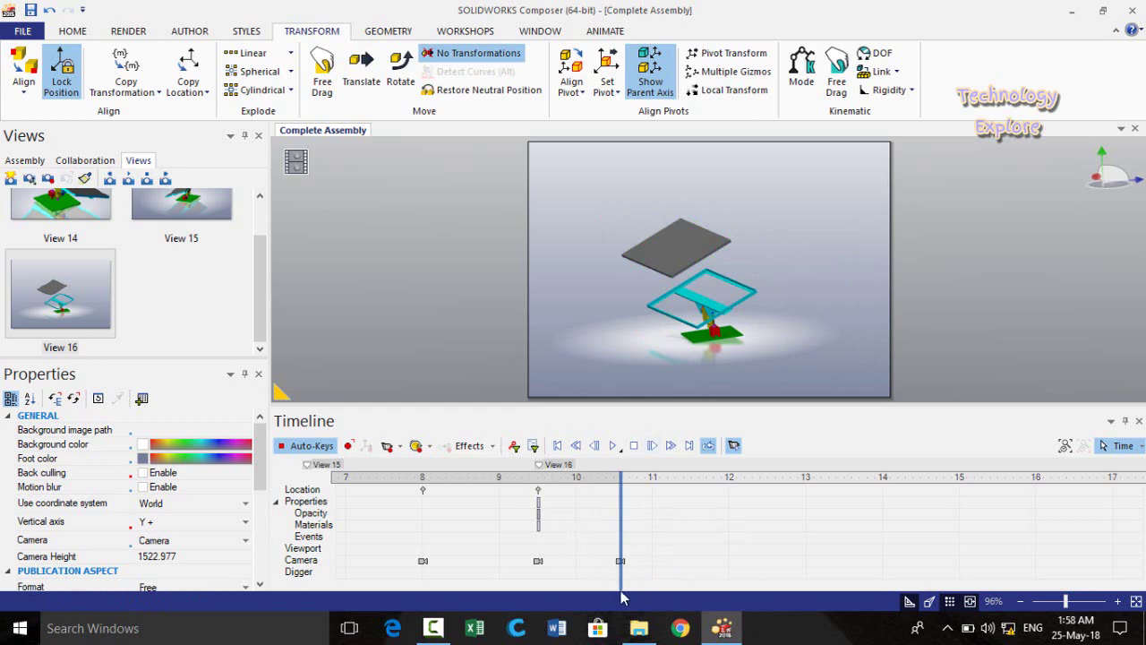
- At about 12.6 s, set the cyan frame's rotation pivot on the axis of the blue pin in its bracket
left_click_drag(621, 586, 774, 575)
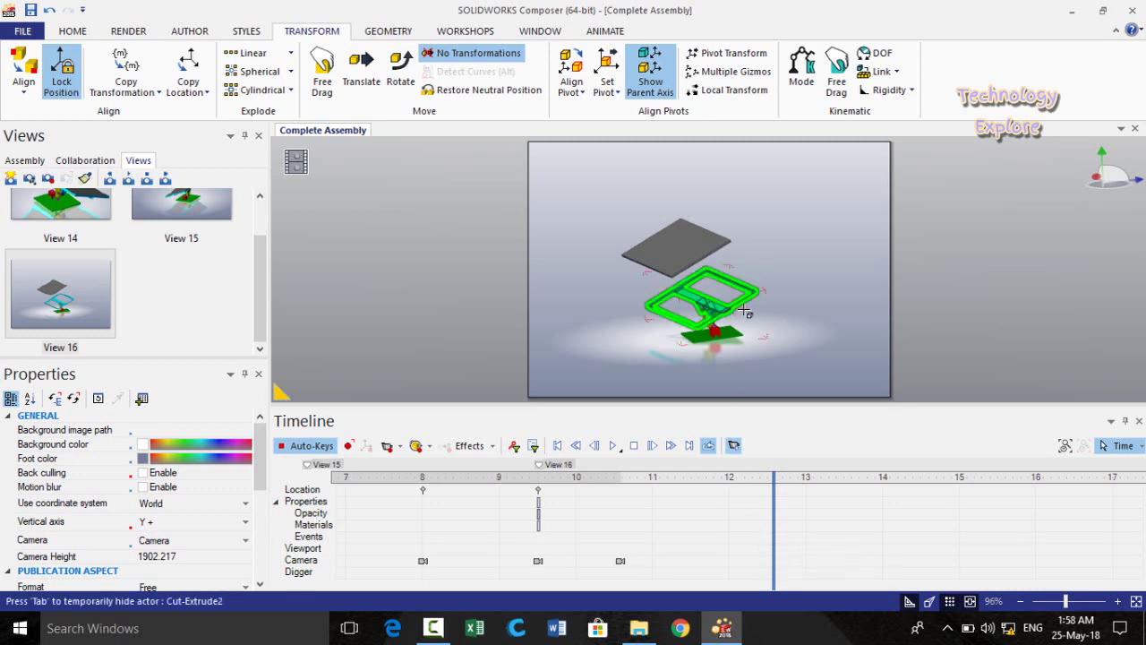
scroll(716, 315, "up", 3)
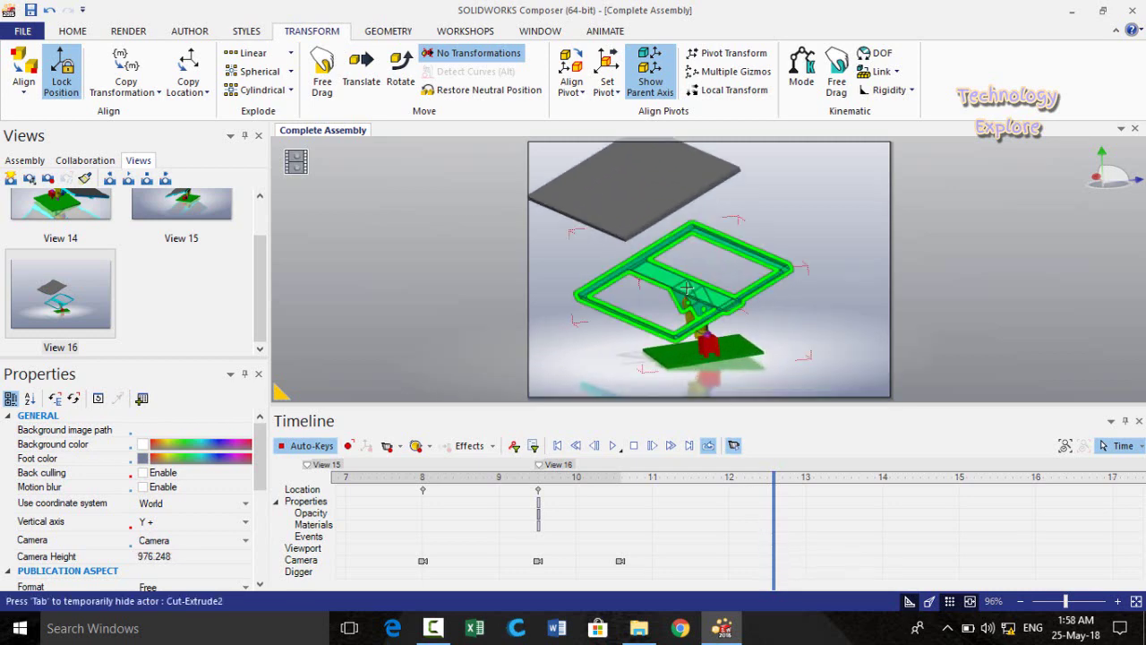
left_click(687, 288)
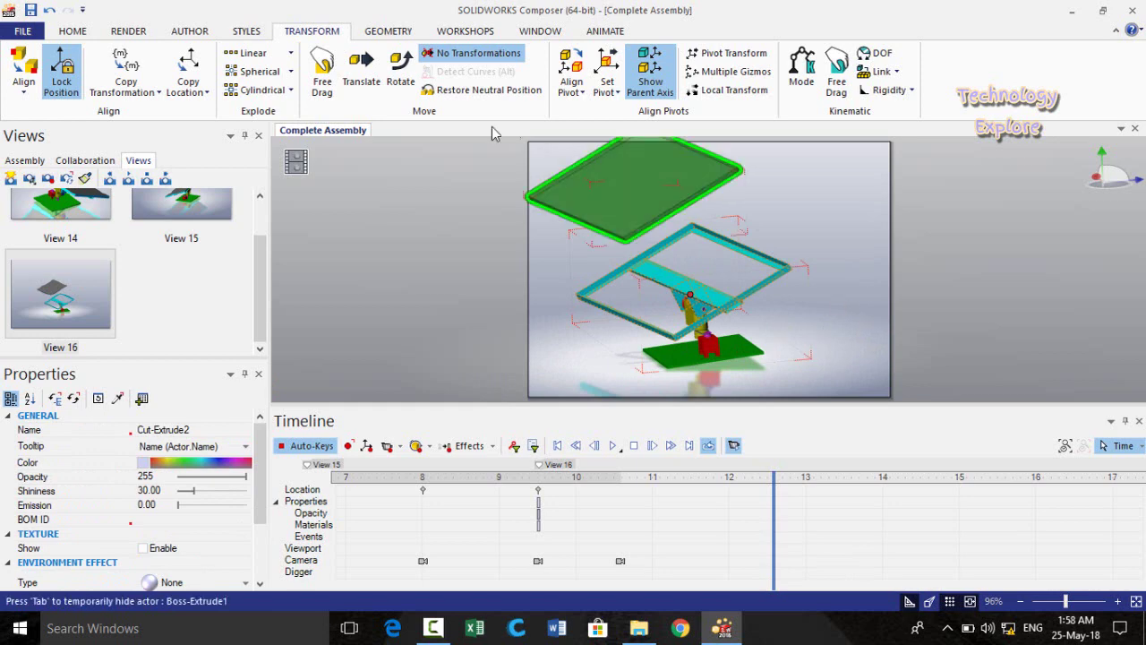
left_click(403, 71)
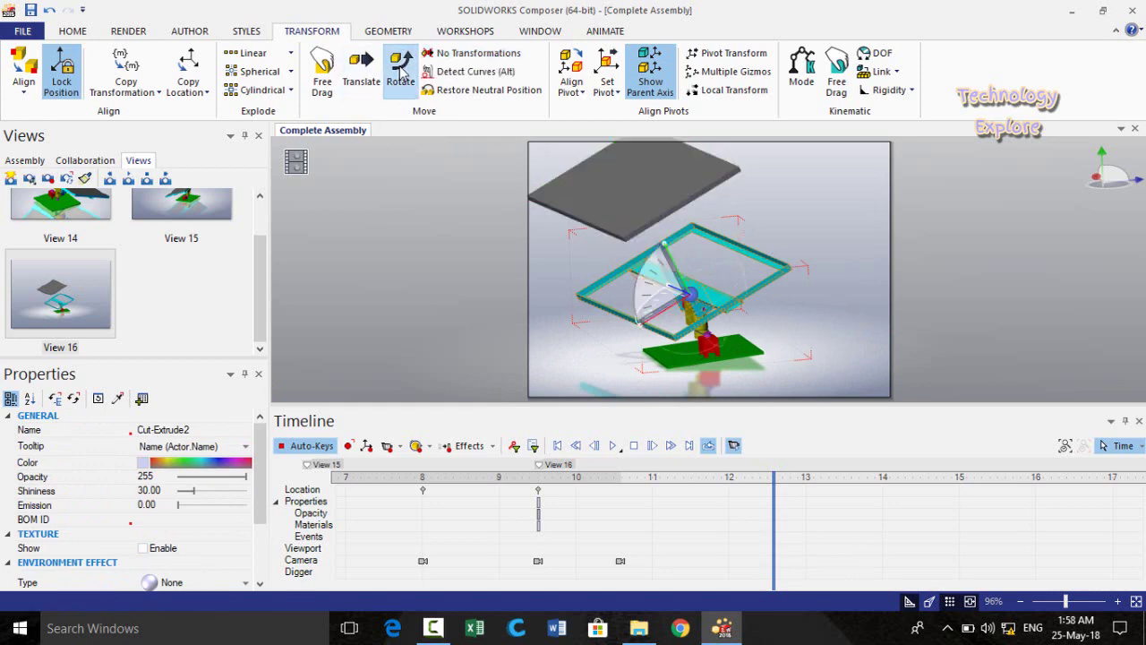
left_click_drag(600, 374, 573, 356)
scroll(755, 315, "up", 5)
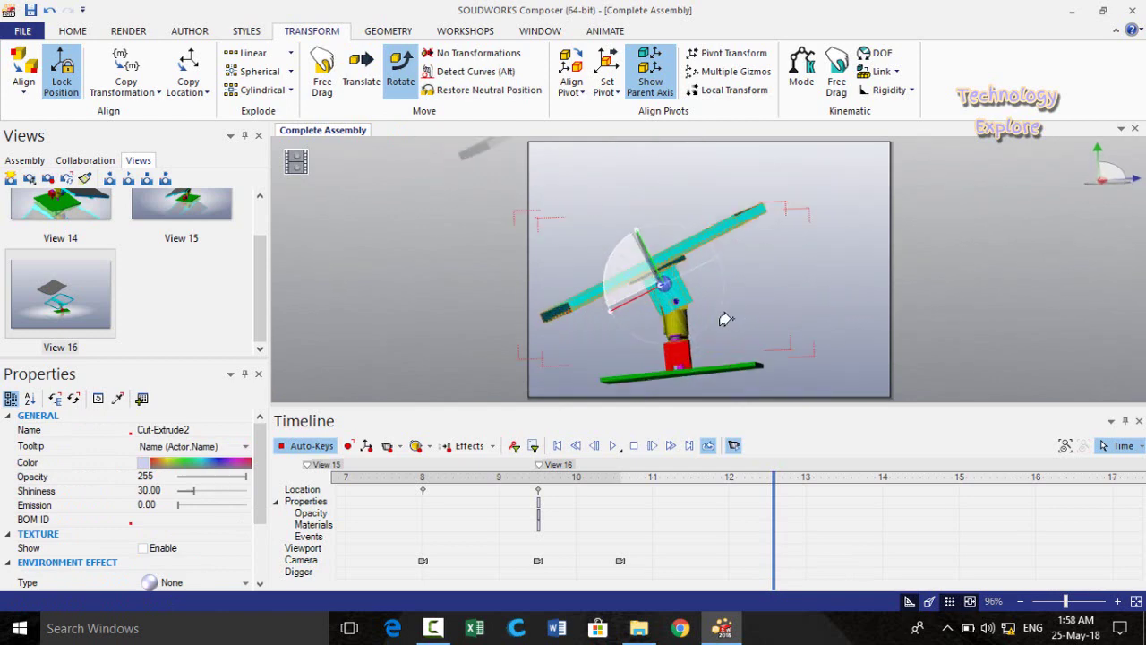
left_click(655, 281)
scroll(640, 283, "up", 3)
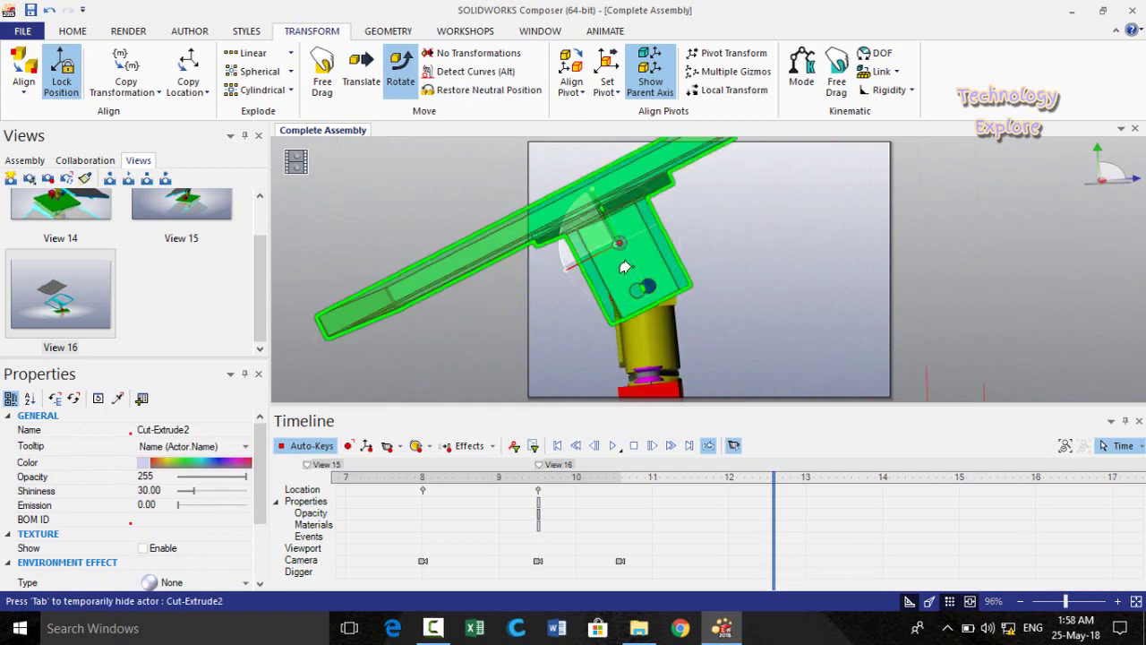
key("Tab")
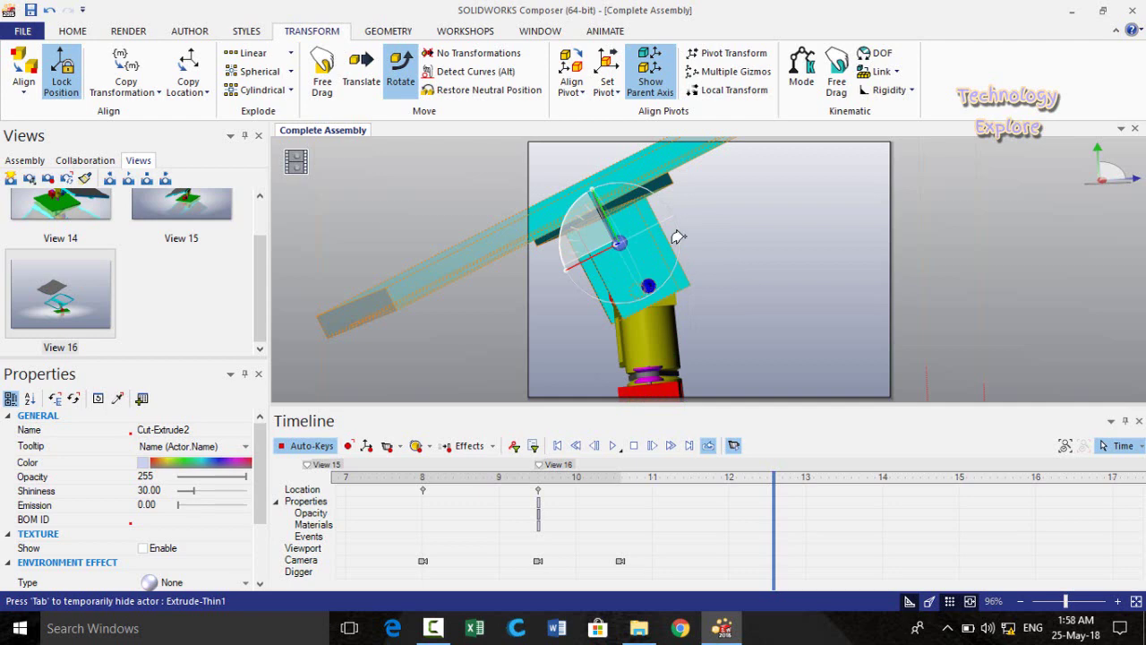
left_click(609, 93)
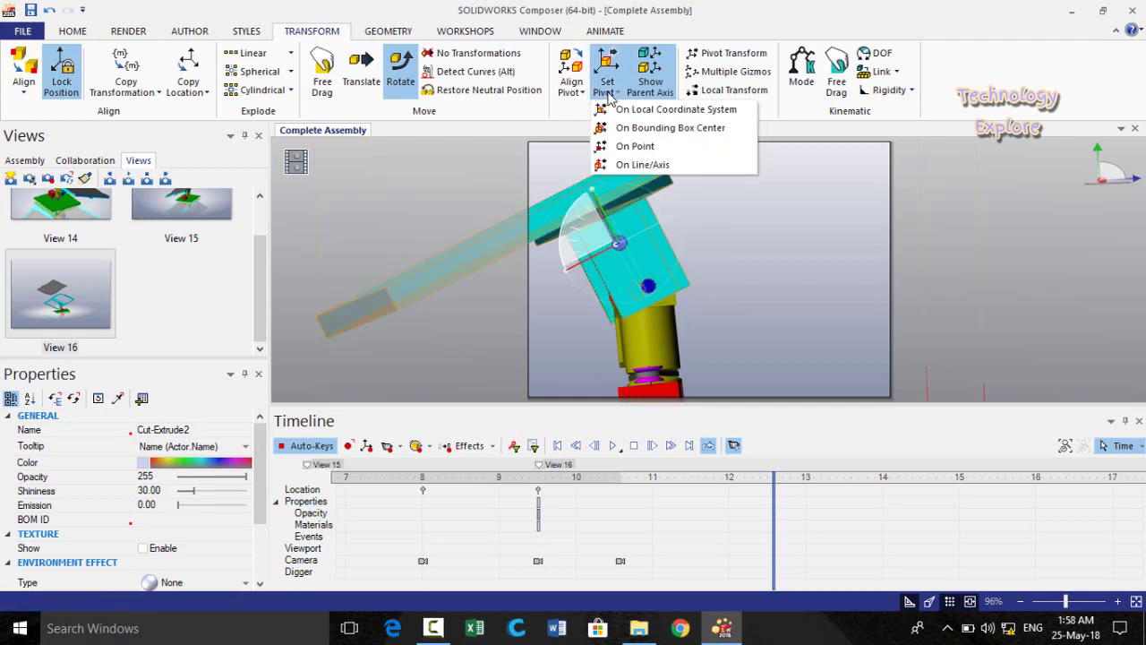
left_click(641, 165)
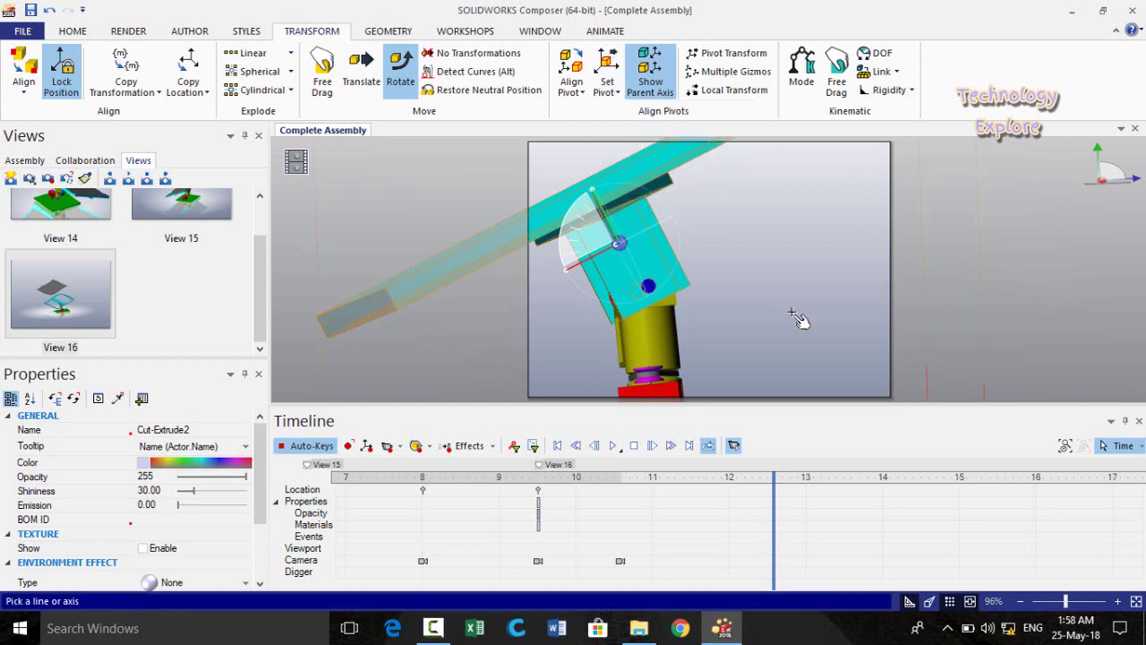
scroll(656, 303, "up", 2)
left_click(649, 286)
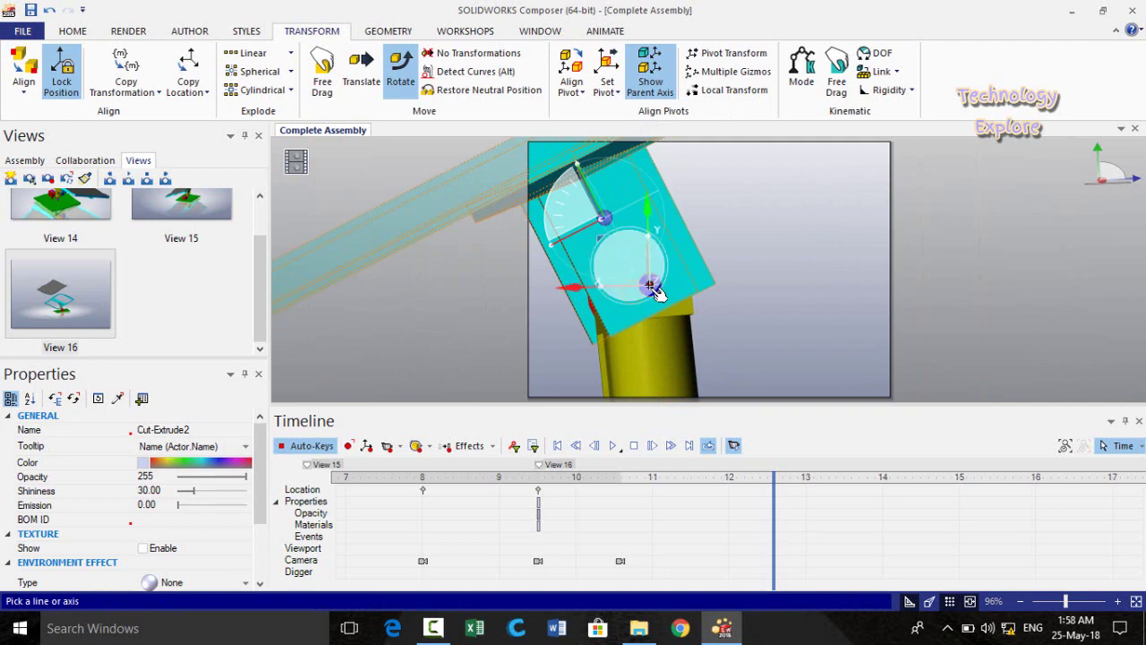
left_click(649, 285)
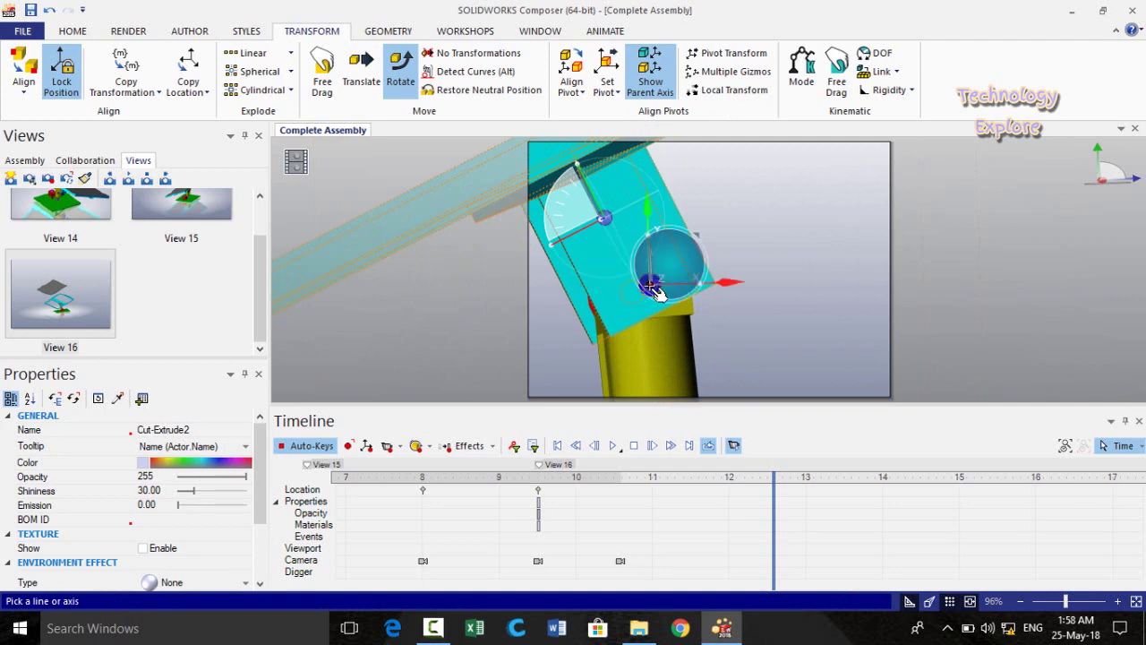
left_click(650, 286)
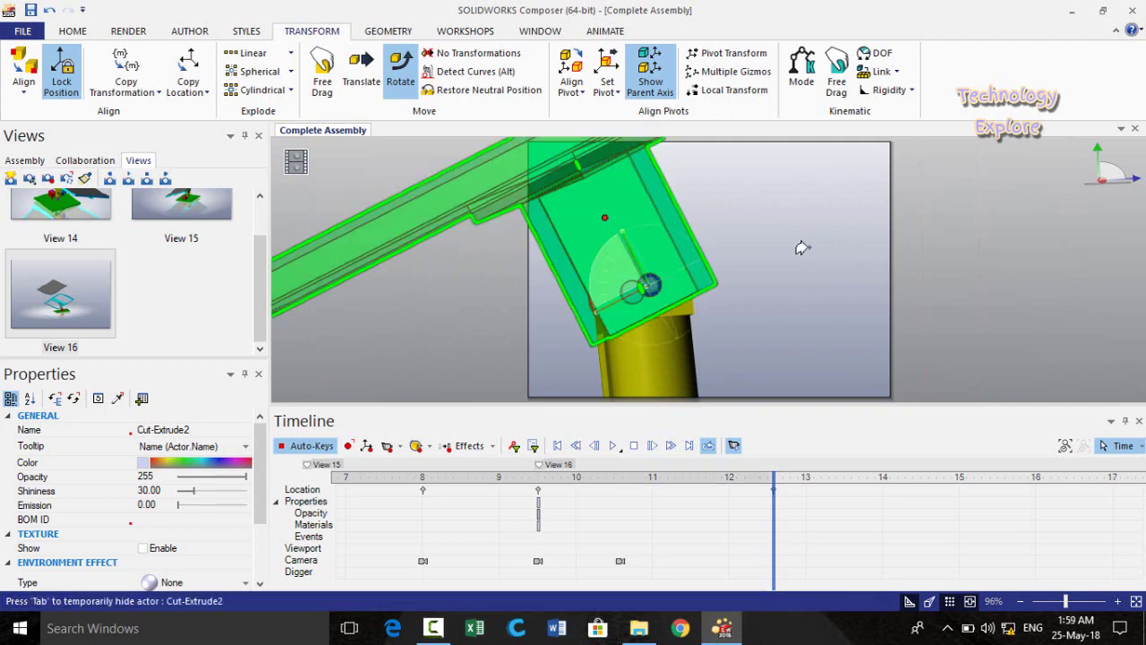
- Rotate the cyan frame about the blue pin axis so that it tilts the opposite way
scroll(786, 272, "down", 6)
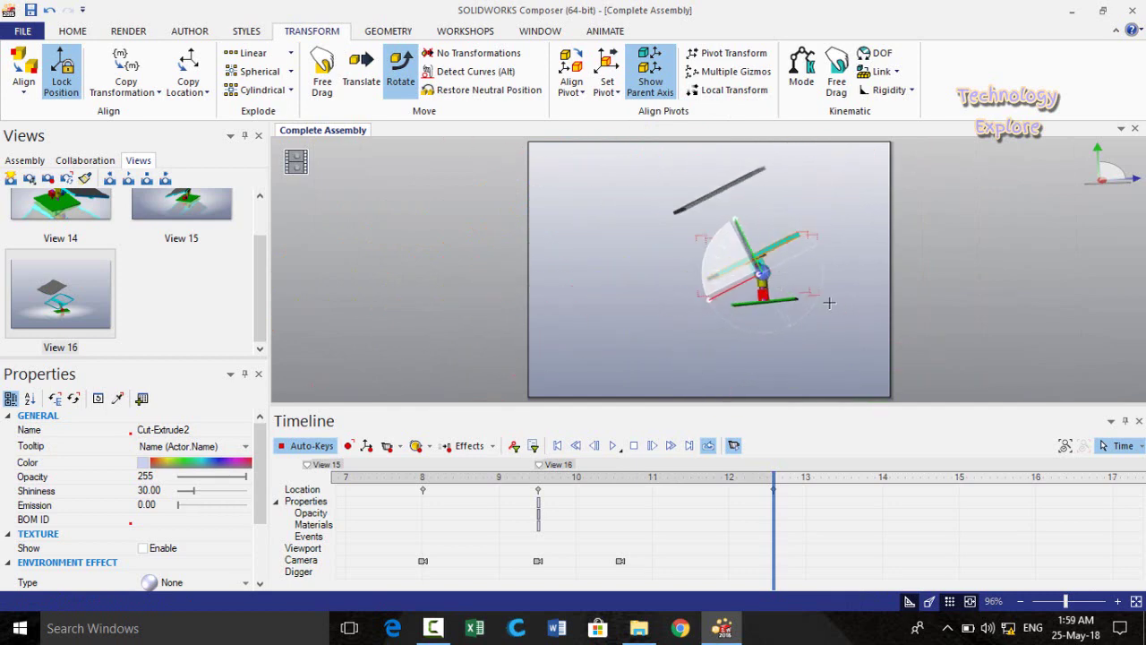
left_click_drag(844, 272, 865, 289)
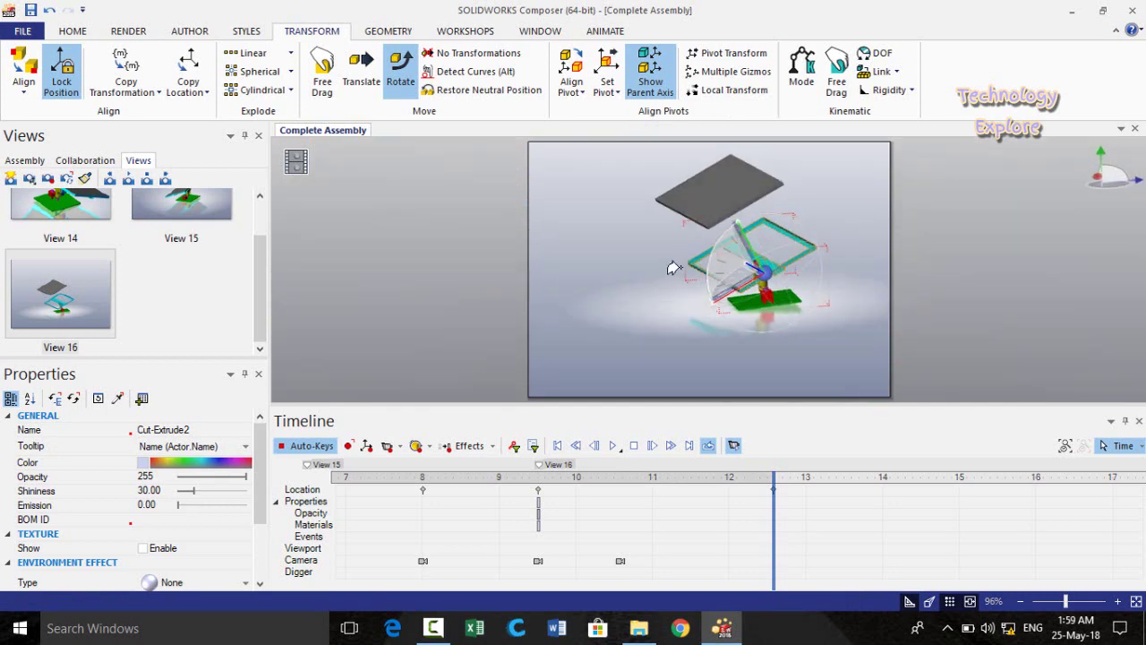
left_click_drag(704, 262, 736, 220)
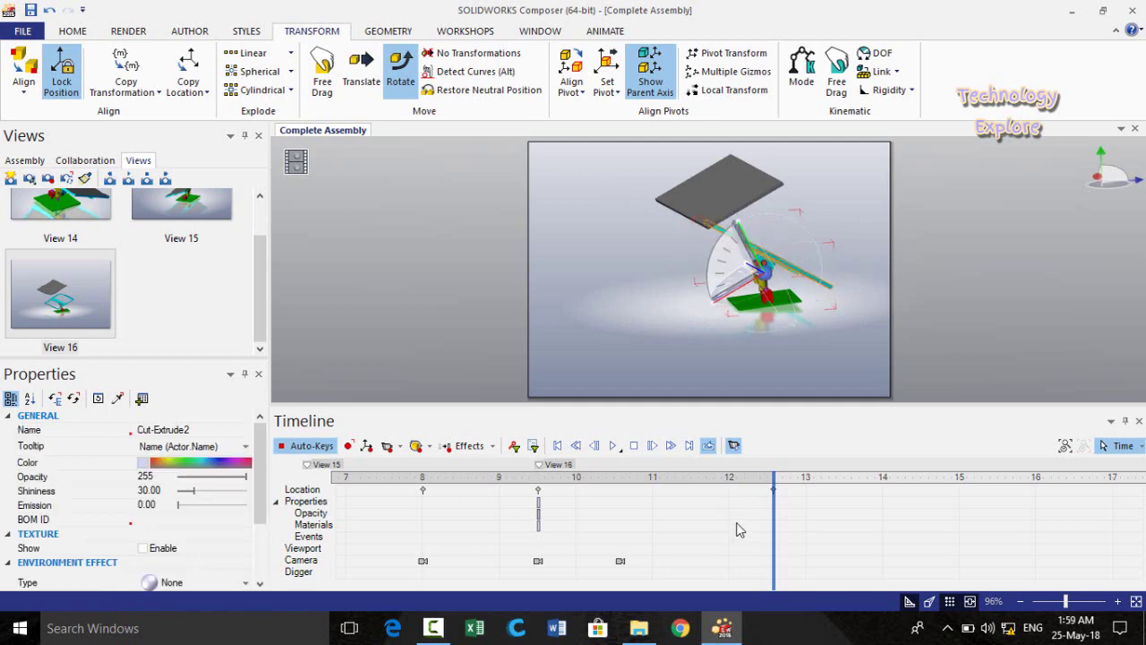
left_click(960, 281)
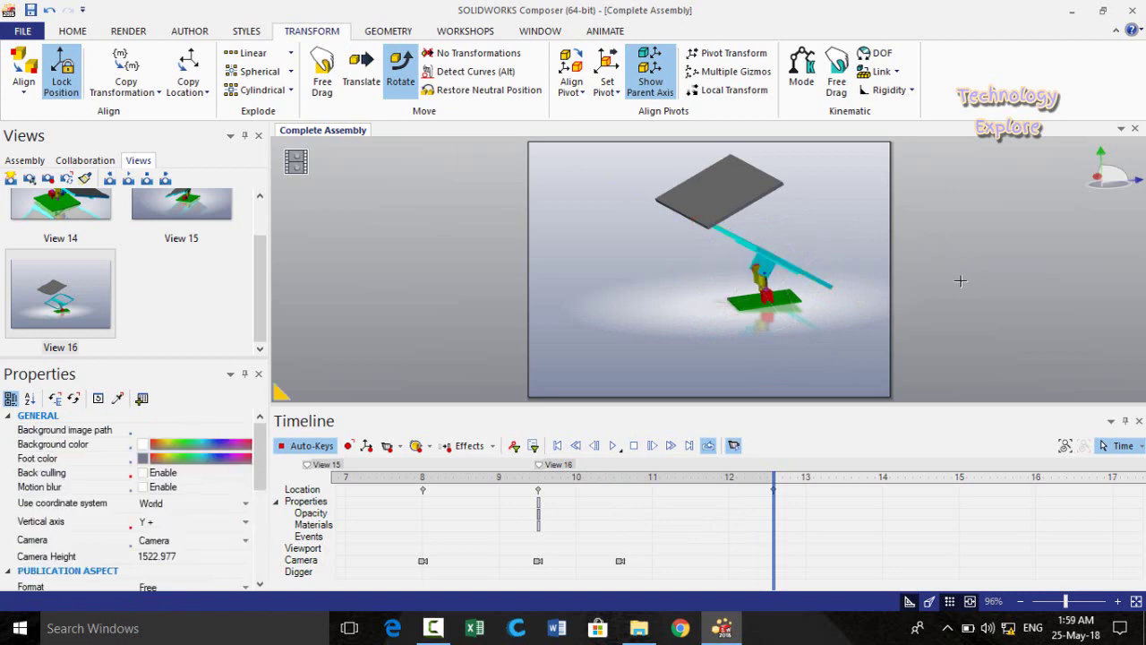
- Set the dark solar panel plate's rotation pivot on the axis of the blue pin in the frame bracket
left_click(716, 195)
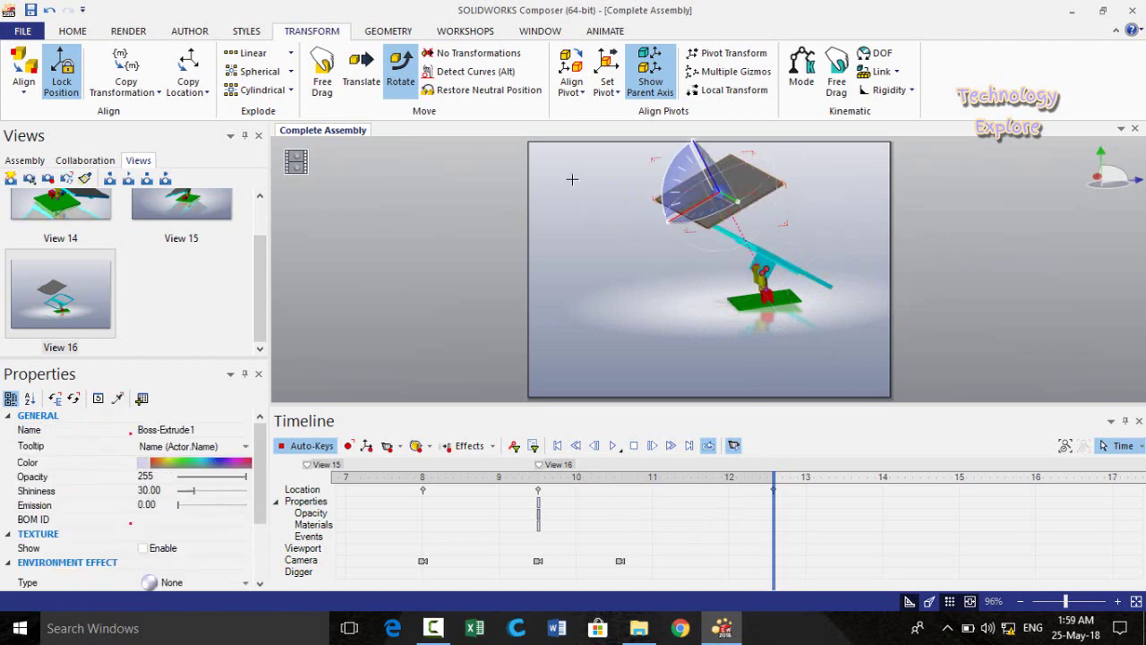
left_click(606, 86)
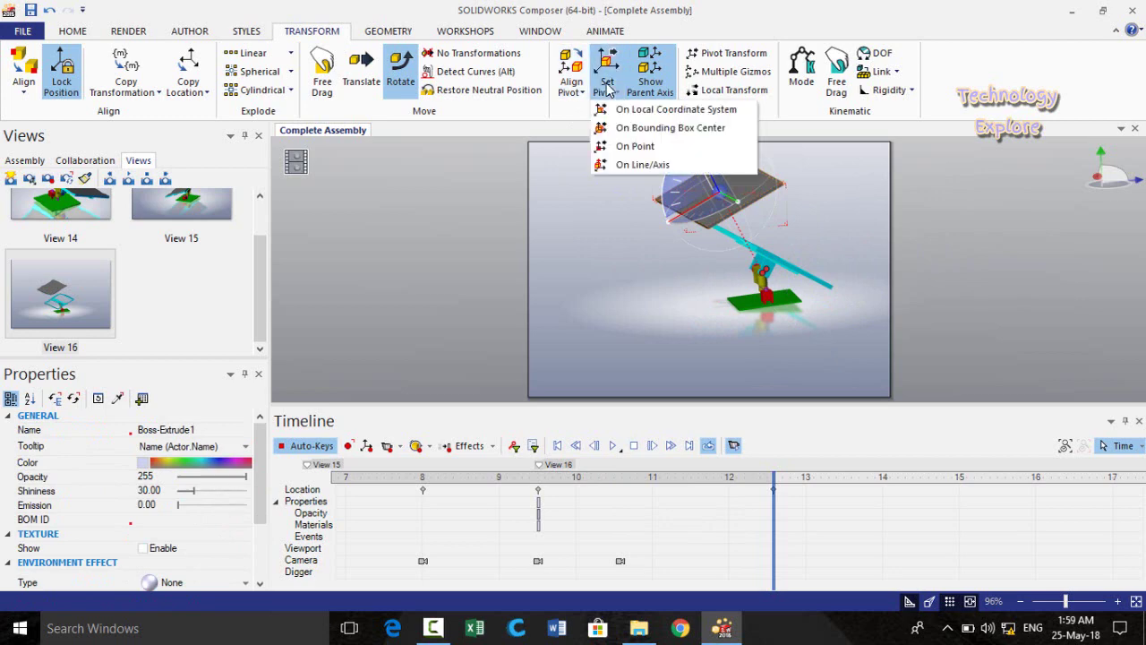
left_click(643, 166)
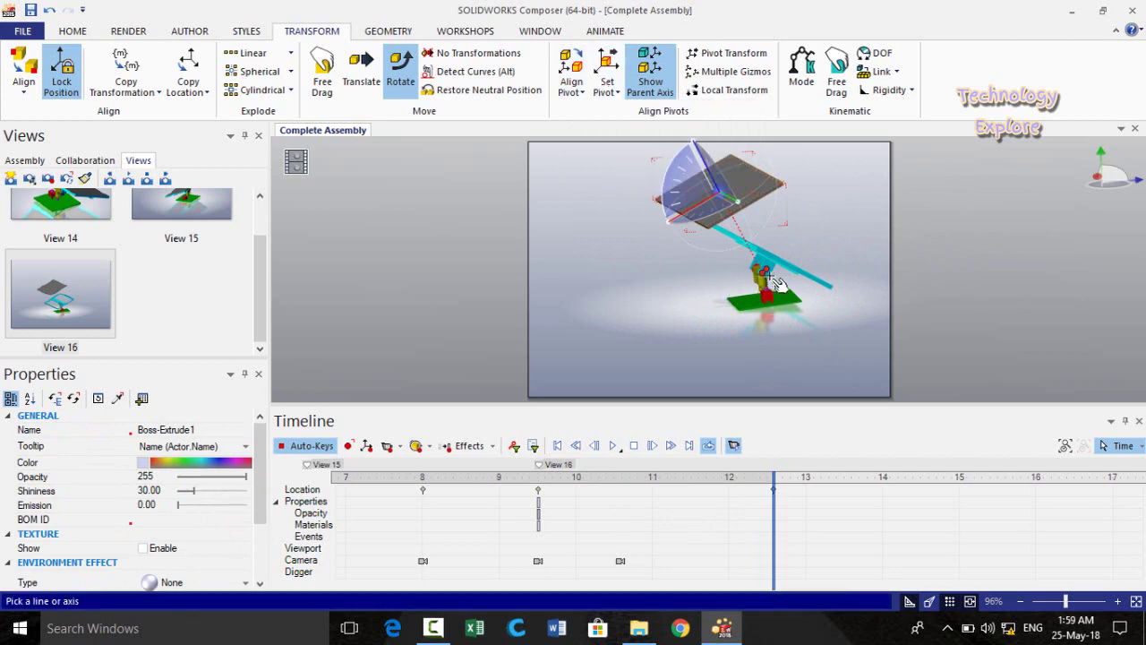
scroll(770, 269, "up", 10)
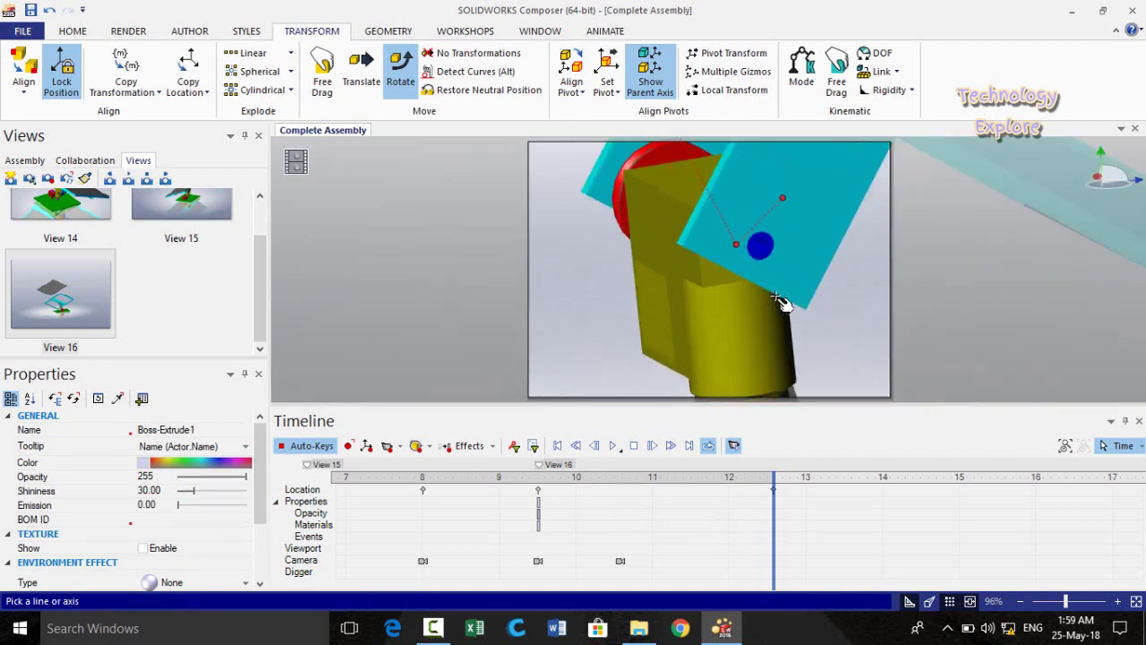
left_click(760, 247)
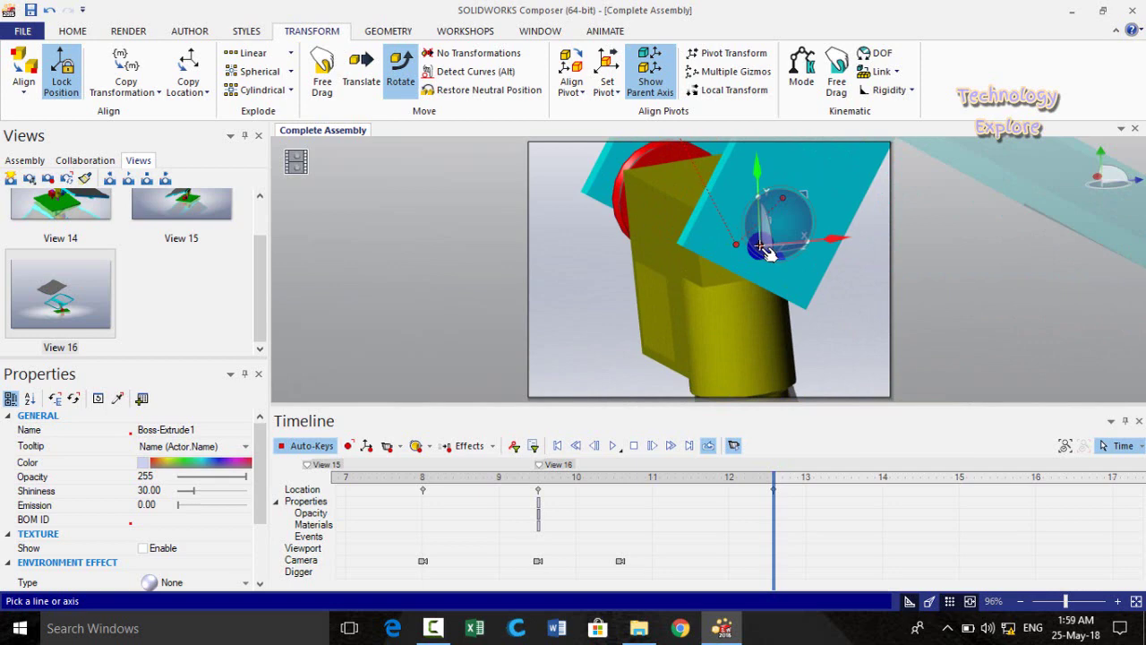
left_click_drag(760, 247, 779, 250)
- Rotate the dark solar panel plate about the blue pin axis until it lies parallel to the tilted frame
scroll(850, 250, "up", 5)
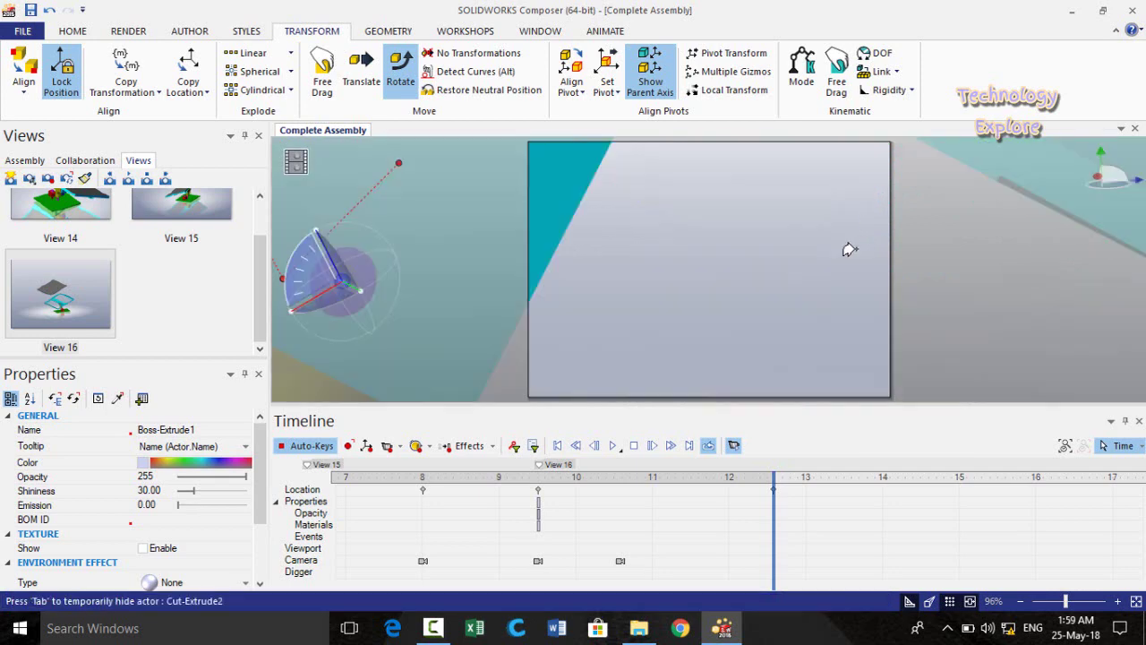
scroll(755, 292, "up", 2)
scroll(750, 293, "down", 5)
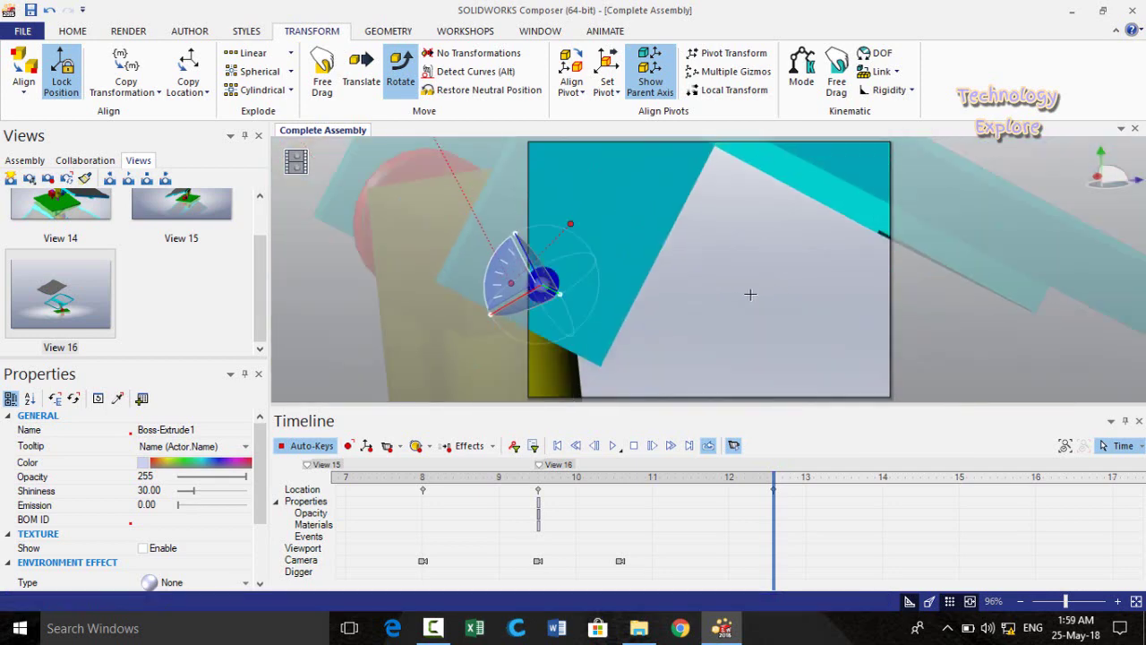
scroll(751, 294, "down", 3)
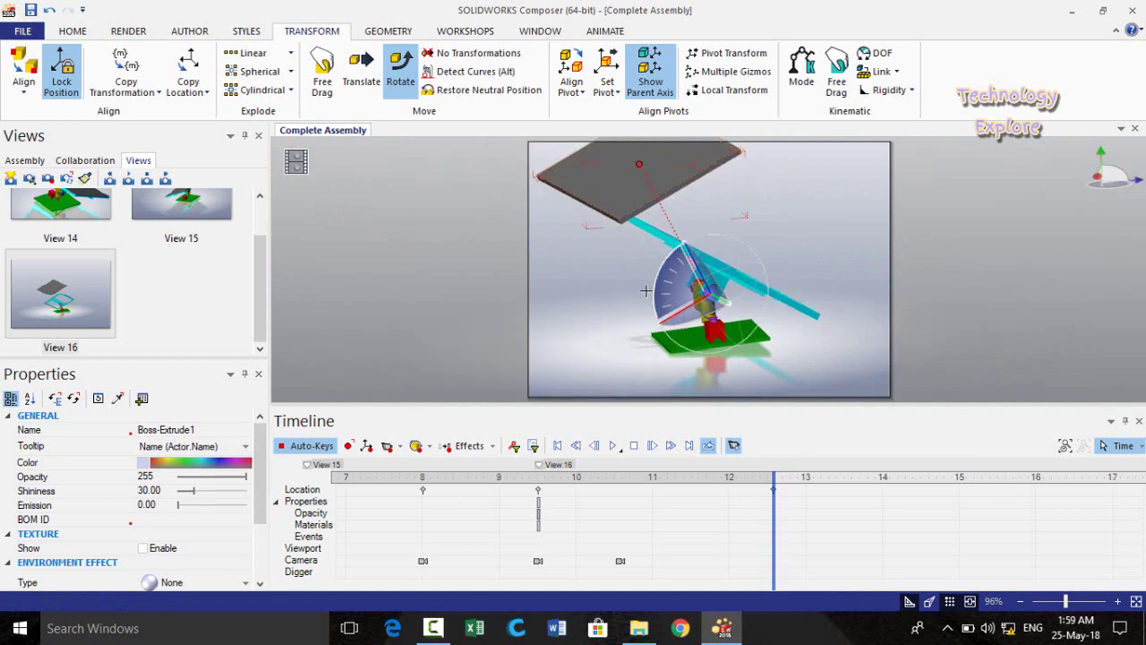
left_click_drag(639, 290, 802, 217)
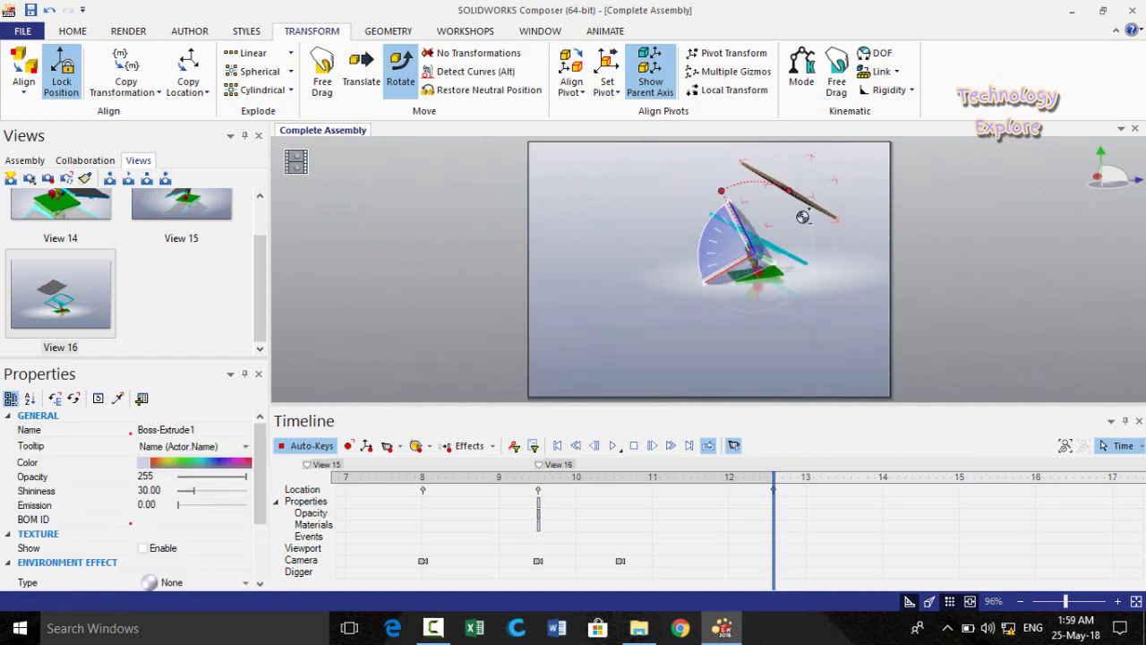
left_click_drag(813, 266, 807, 306)
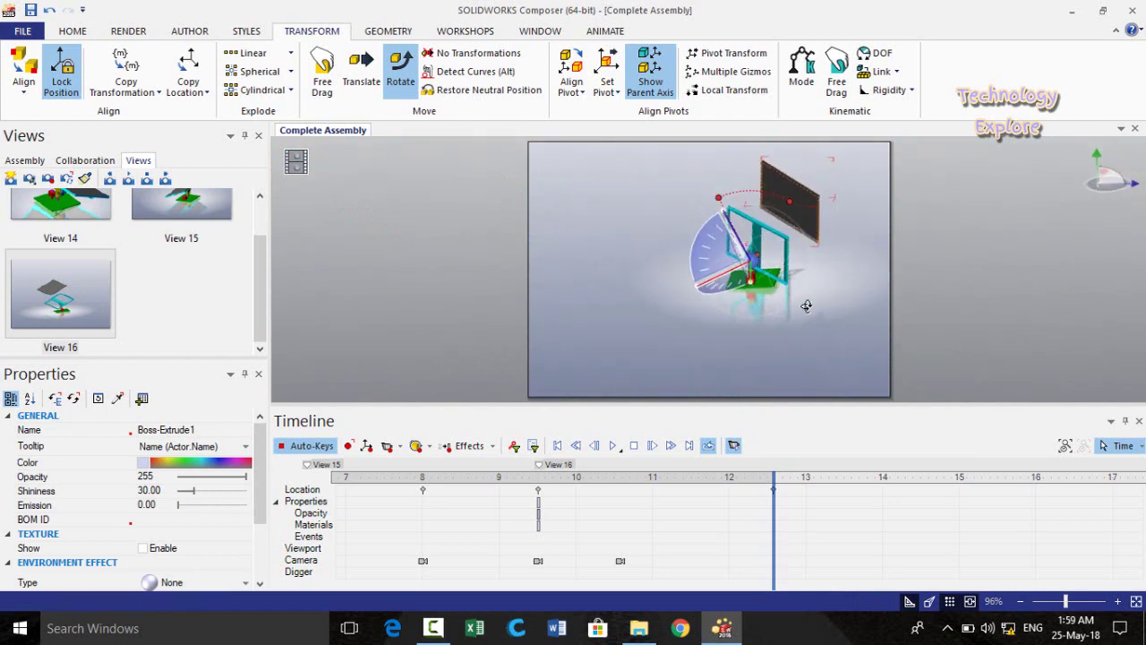
- Capture the tilted panel and frame, seen nearly edge-on, as a new view and place it on the timeline at about 12.6 s
left_click(963, 266)
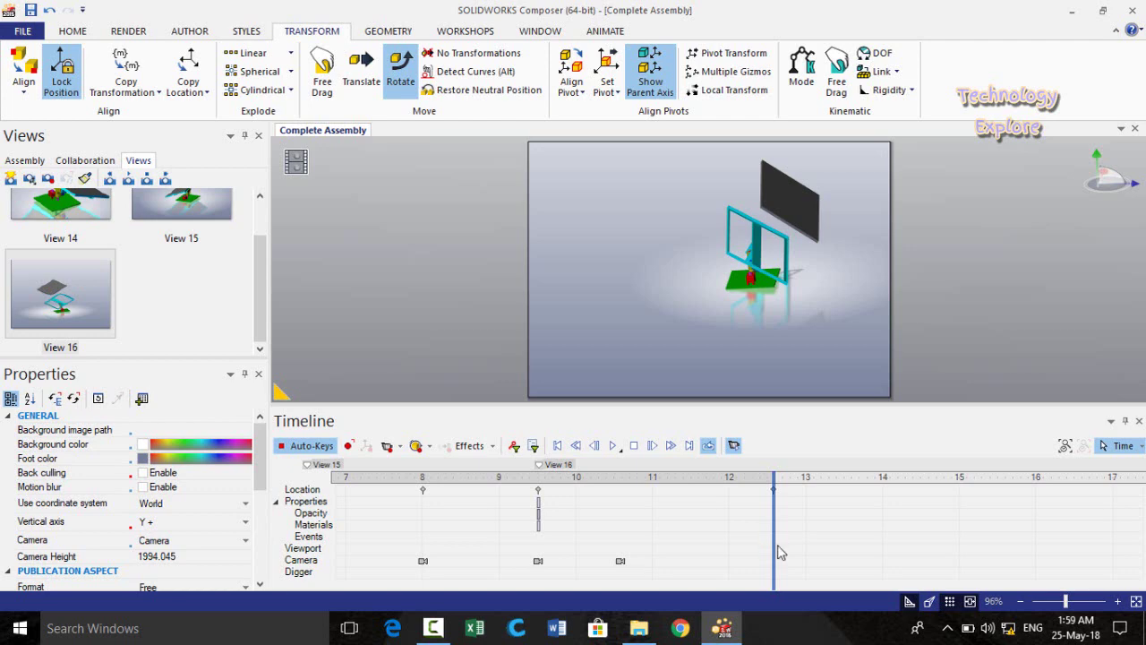
mouse_move(775, 555)
left_mouse_down()
mouse_move(694, 557)
mouse_move(783, 555)
mouse_move(777, 580)
mouse_move(833, 565)
mouse_move(512, 559)
mouse_move(772, 550)
left_mouse_up()
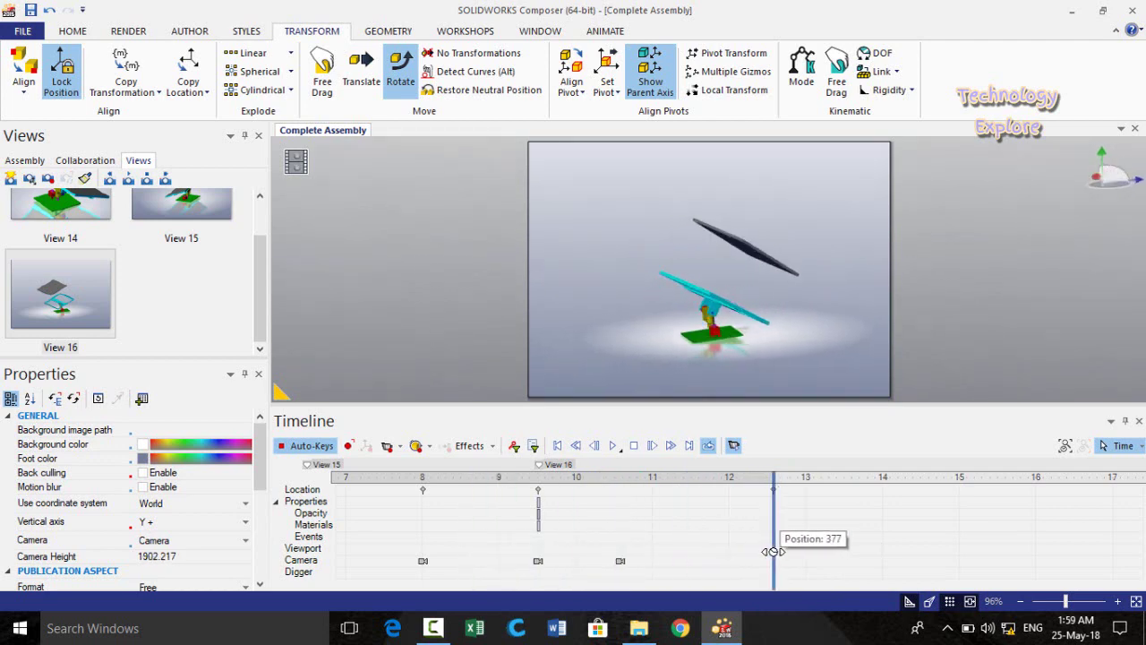
left_click_drag(806, 269, 786, 300)
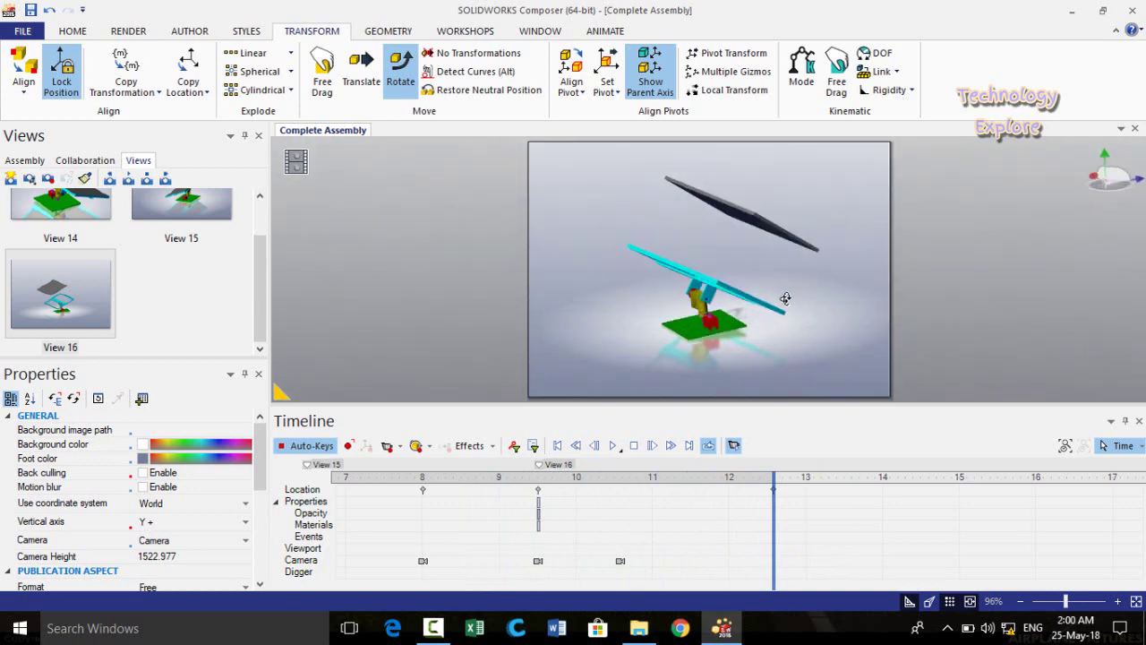
mouse_move(634, 307)
left_mouse_down()
mouse_move(692, 297)
mouse_move(642, 311)
left_mouse_up()
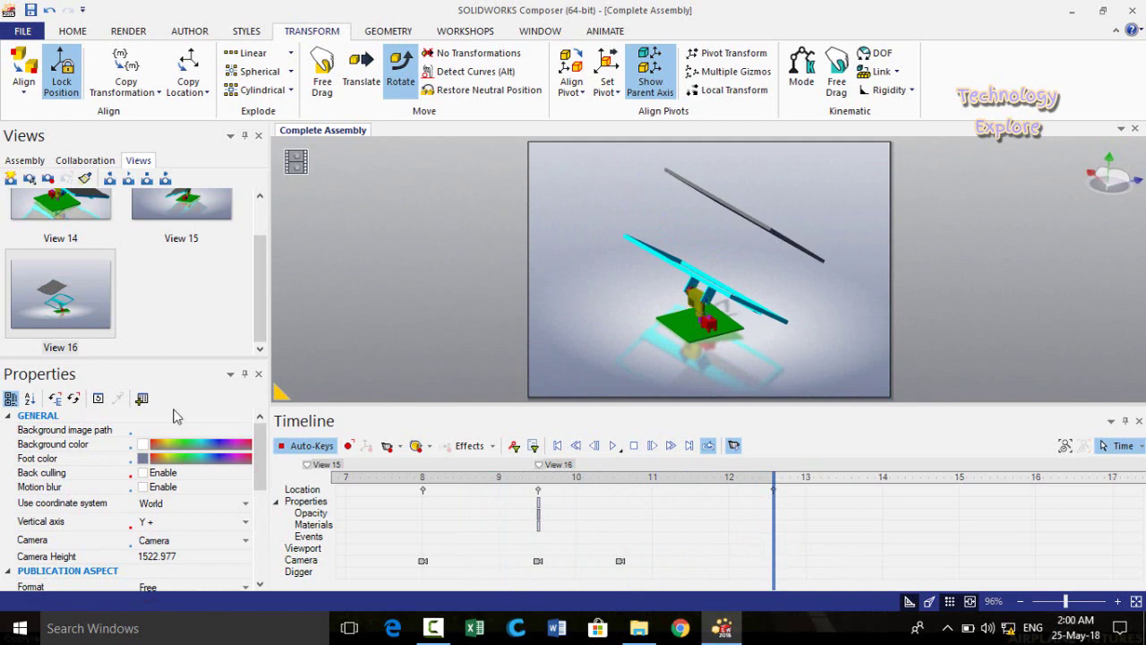
left_click(11, 178)
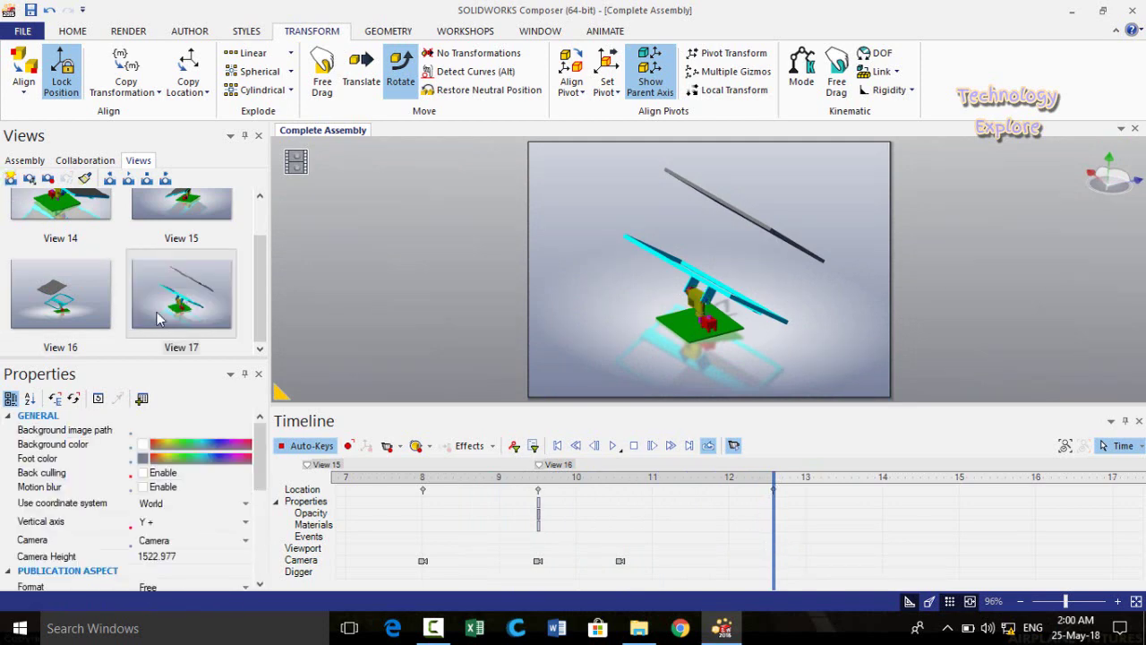
mouse_move(241, 343)
left_mouse_down()
mouse_move(662, 561)
mouse_move(774, 561)
mouse_move(774, 578)
mouse_move(857, 579)
left_mouse_up()
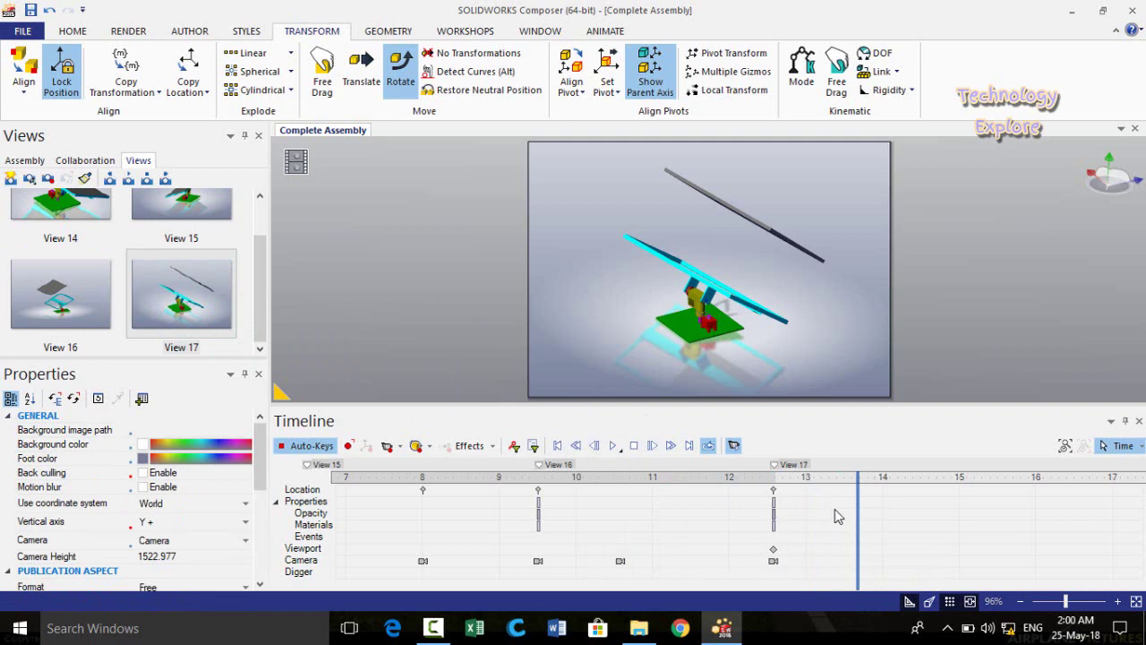
- Record a camera key at about 13.7 s and another at about 15 s with a low close-up of the yellow housing below the frame
left_click(387, 445)
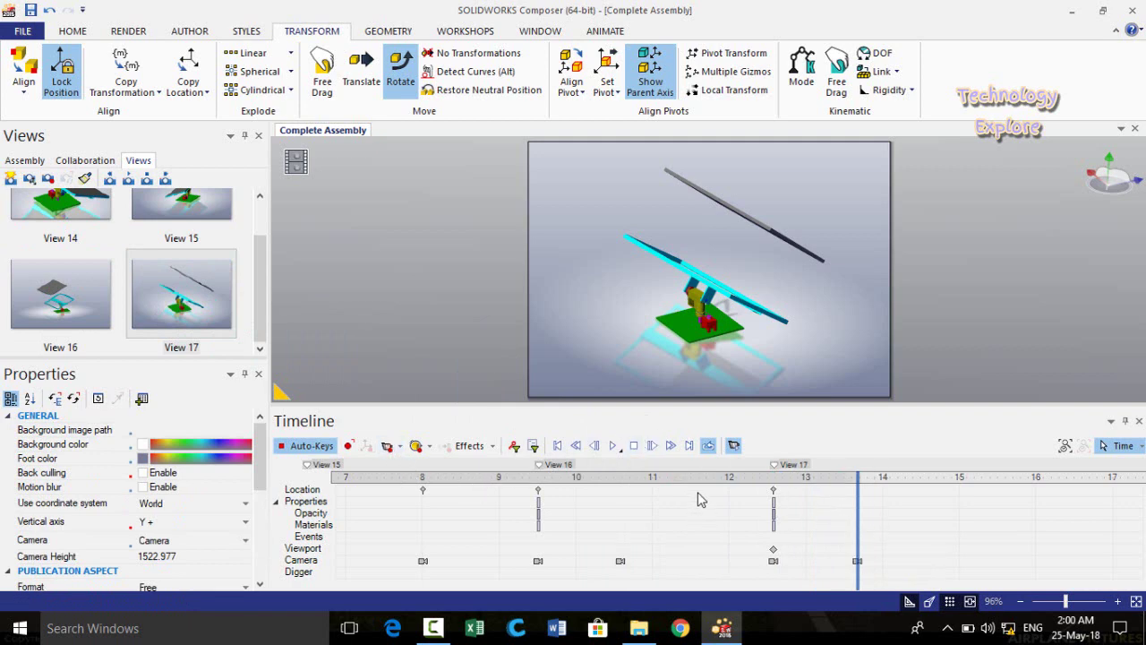
left_click_drag(883, 571, 963, 571)
left_click_drag(716, 369, 721, 346)
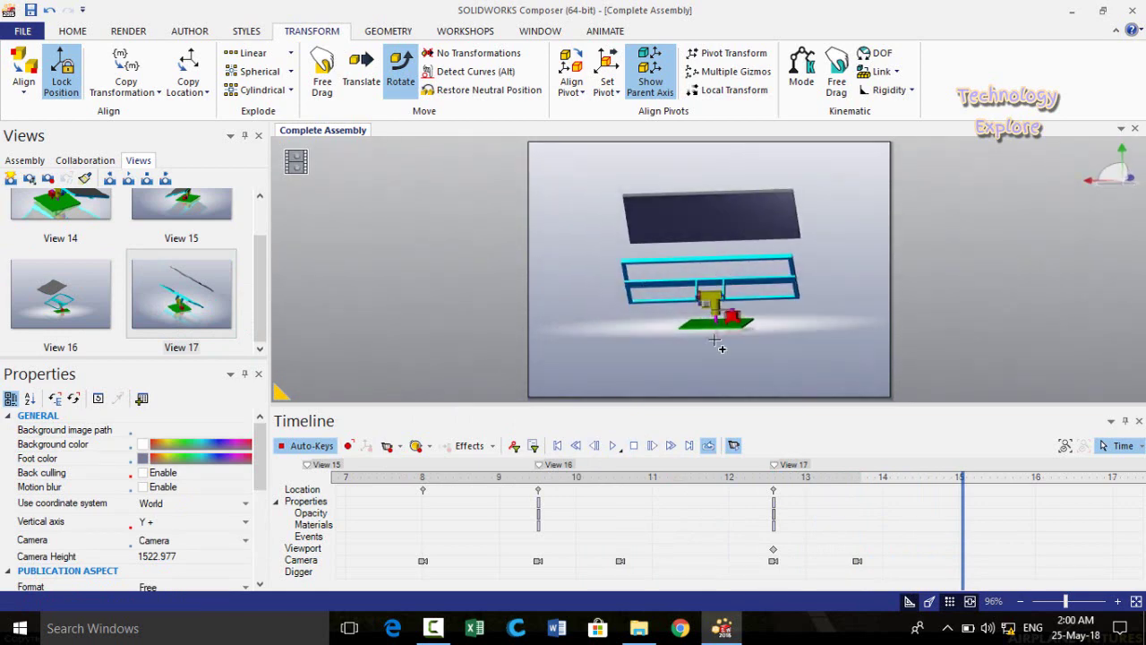
scroll(718, 315, "up", 2)
scroll(717, 315, "up", 2)
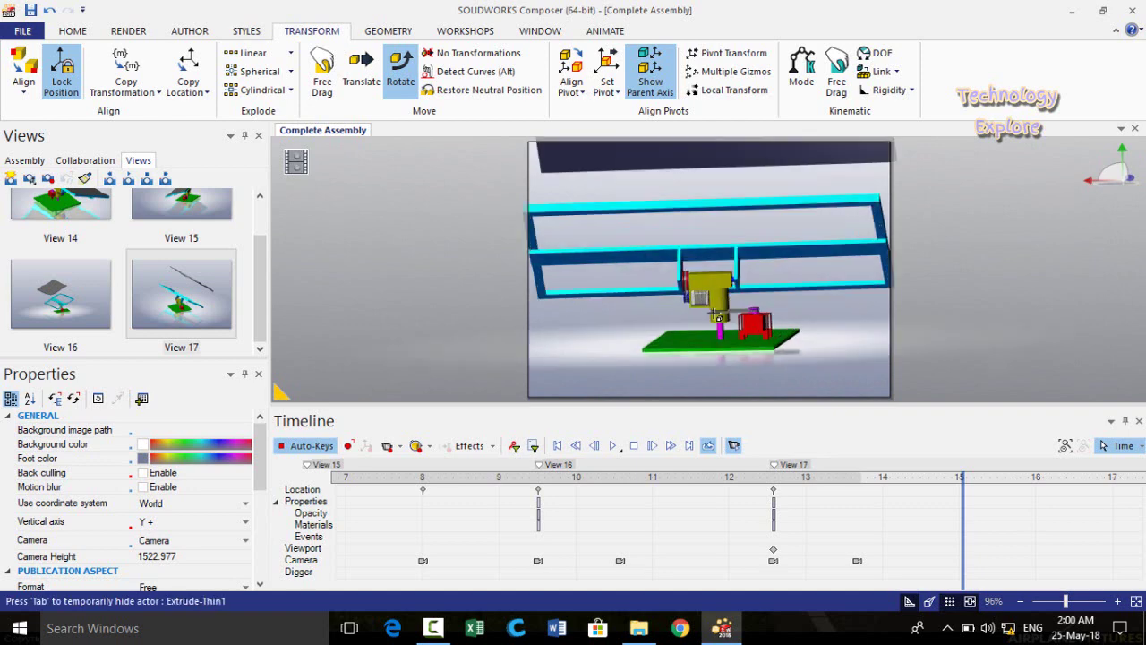
left_click(727, 316)
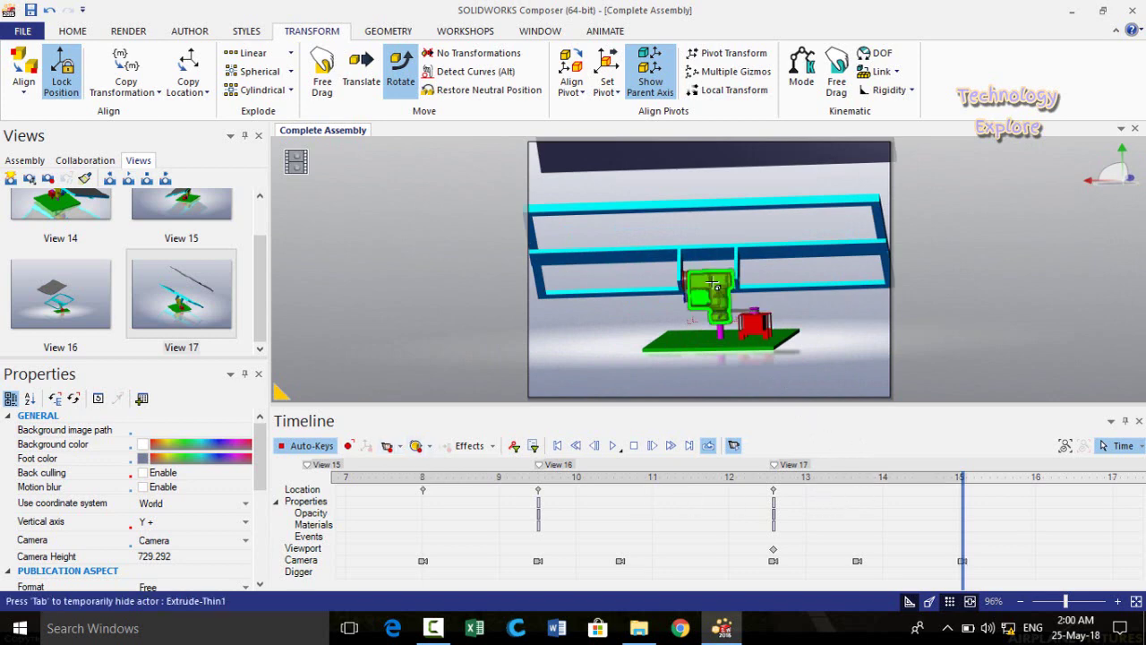
- Turn off transformations and key the yellow housing's opacity at 255 at about 15 s
left_click(712, 283)
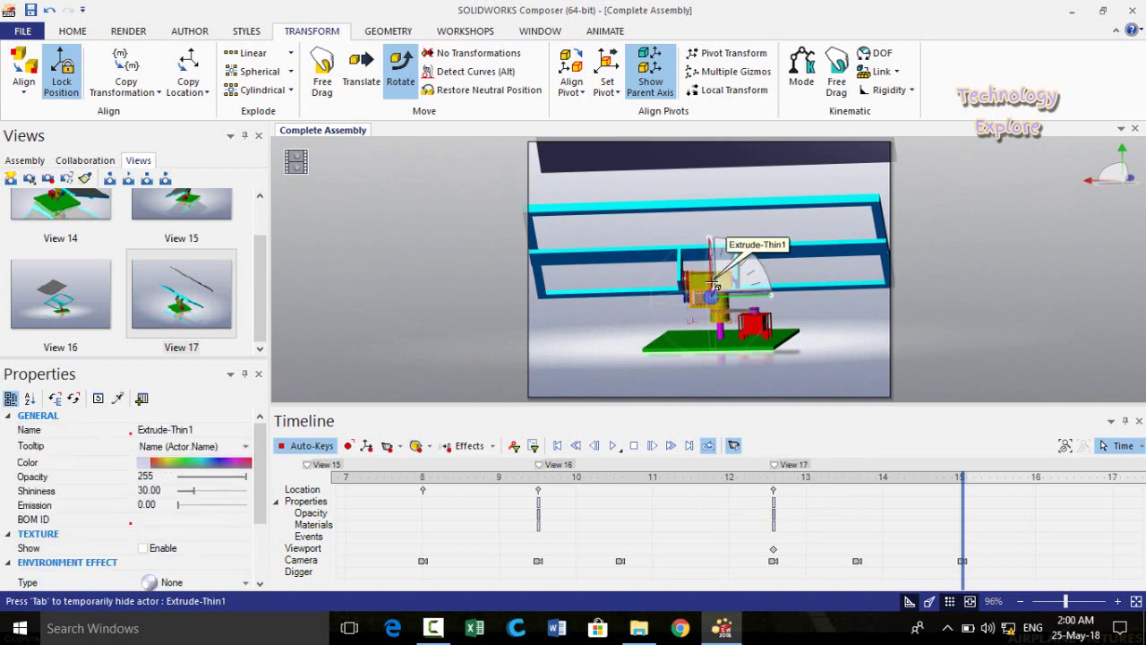
left_click(401, 75)
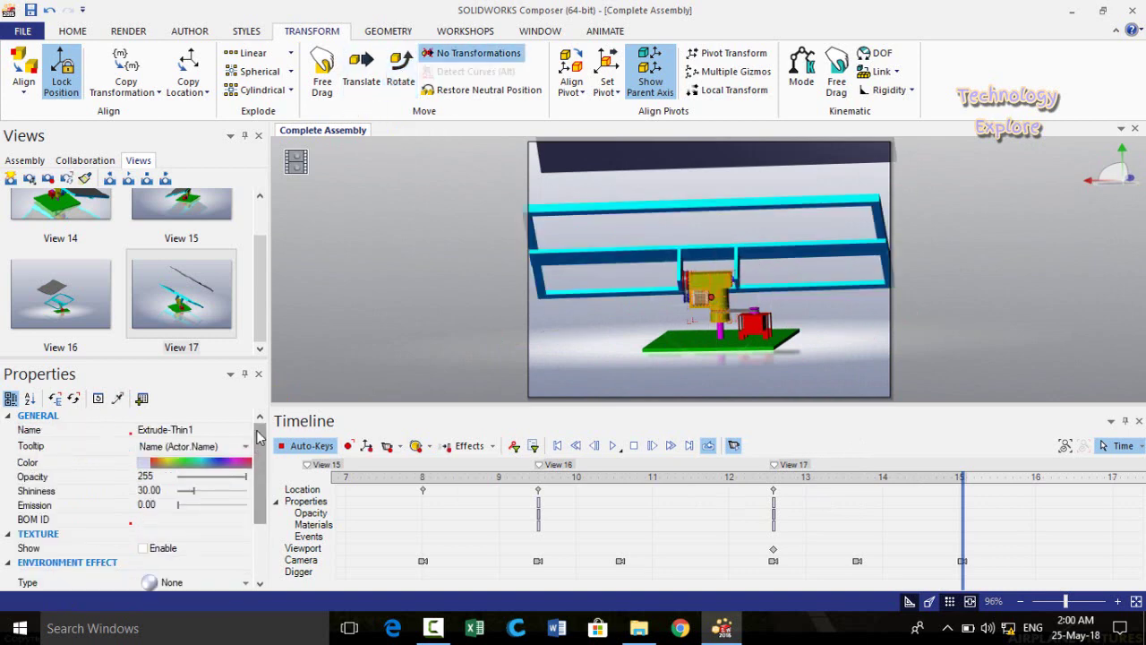
scroll(259, 439, "down", 1)
scroll(259, 439, "up", 1)
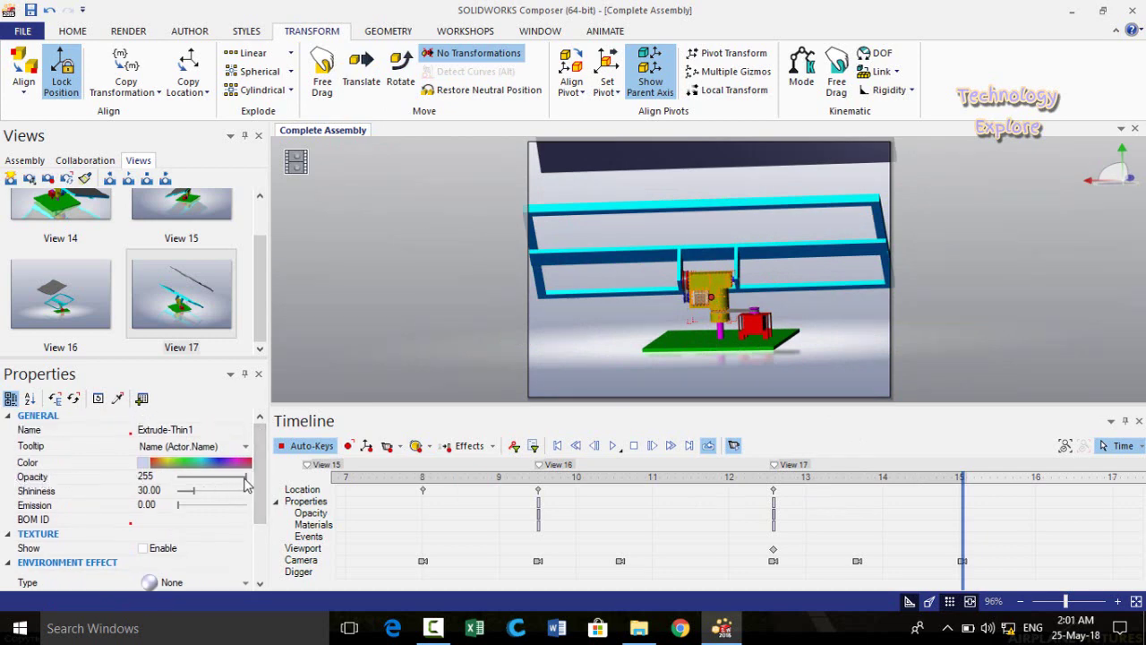
left_click_drag(246, 479, 254, 480)
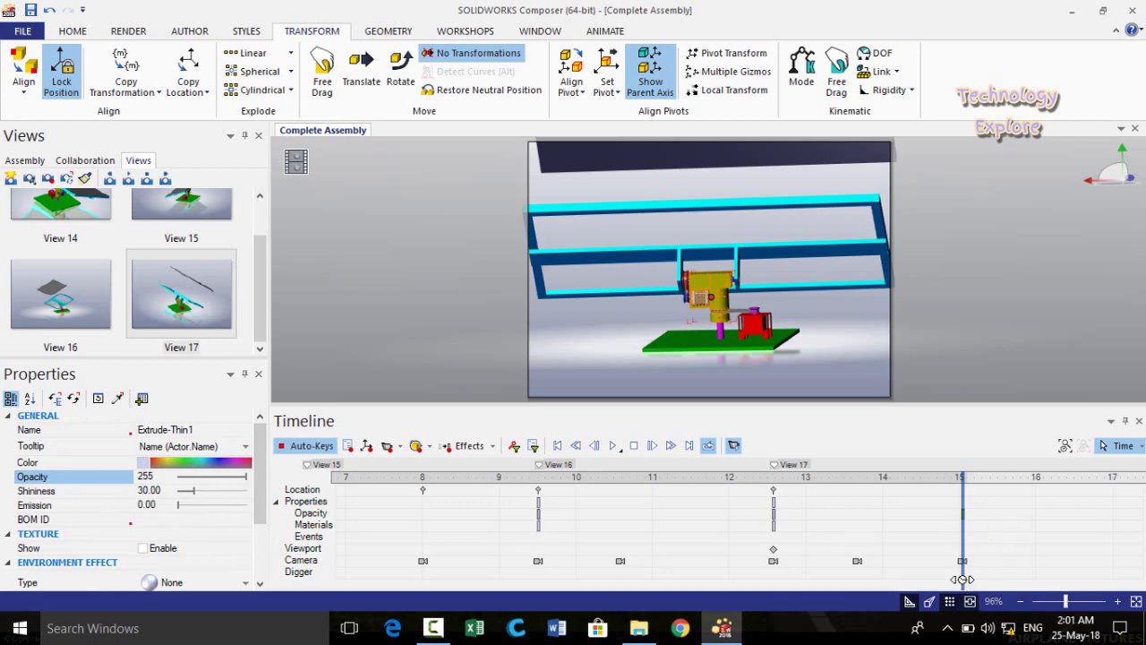
- At about 16.4 s, set the yellow housing's opacity to 0
left_click_drag(965, 581, 1066, 577)
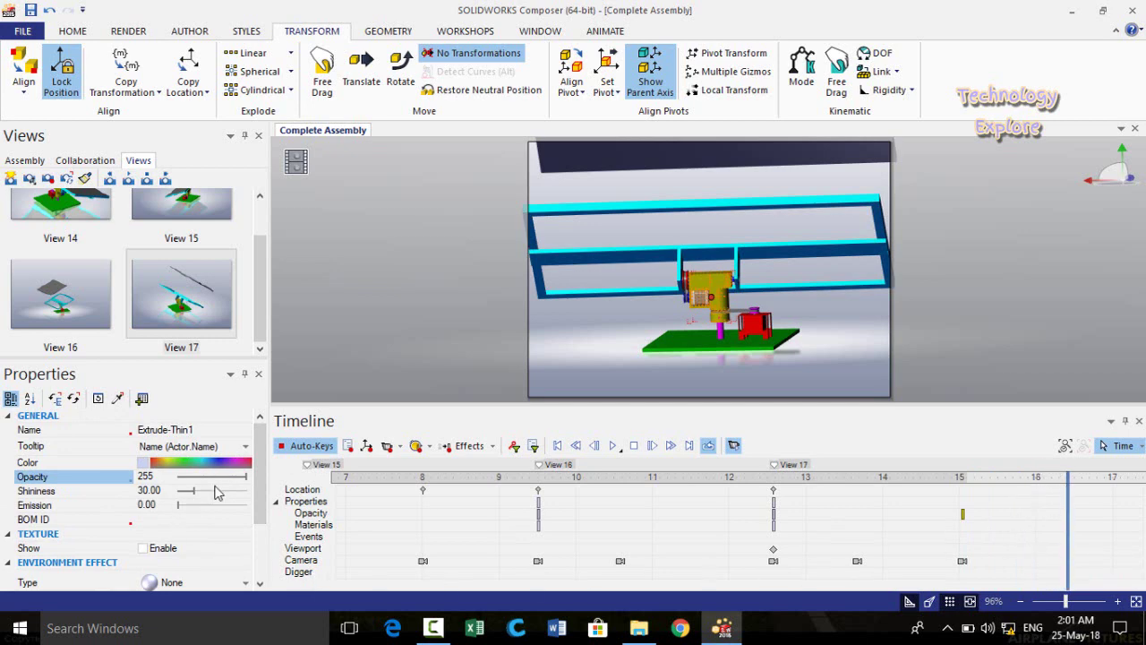
left_click_drag(244, 482, 176, 482)
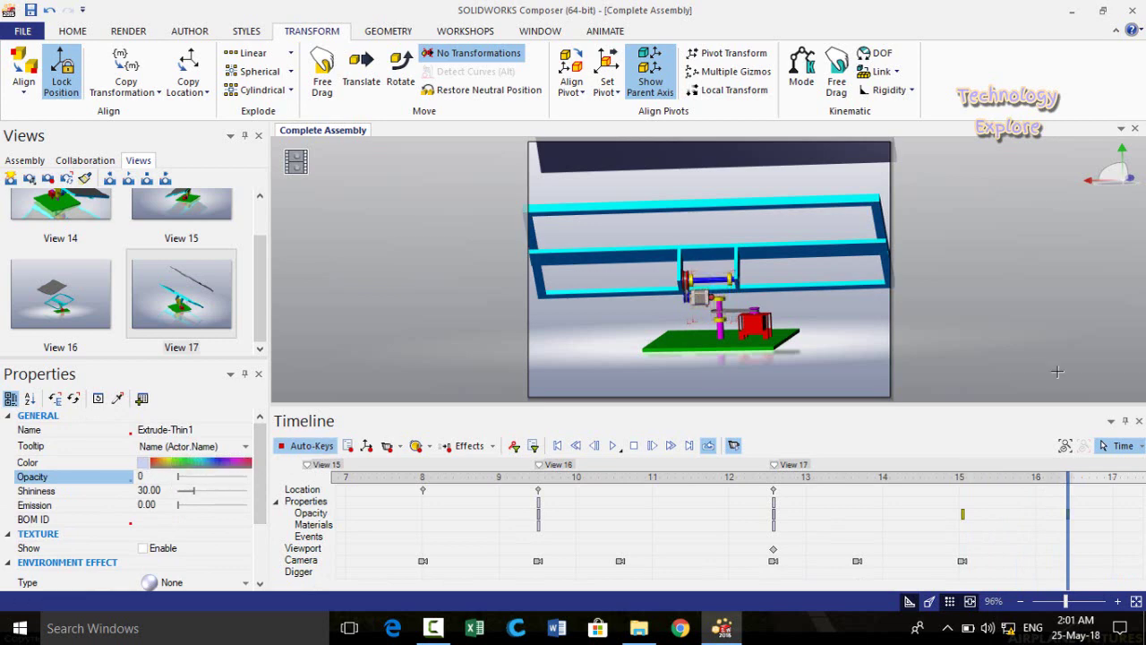
left_click(1012, 302)
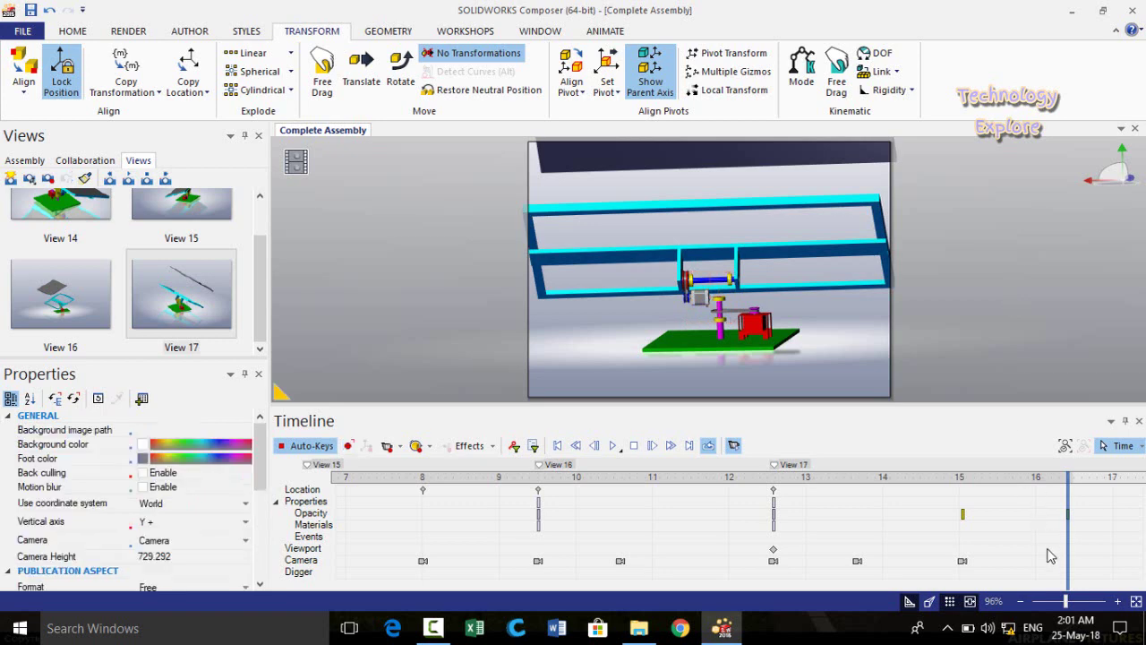
- Record a camera key at about 16.4 s with a close-up of the exposed motors, shafts and bearings
mouse_move(1068, 565)
left_mouse_down()
mouse_move(833, 564)
mouse_move(1069, 568)
left_mouse_up()
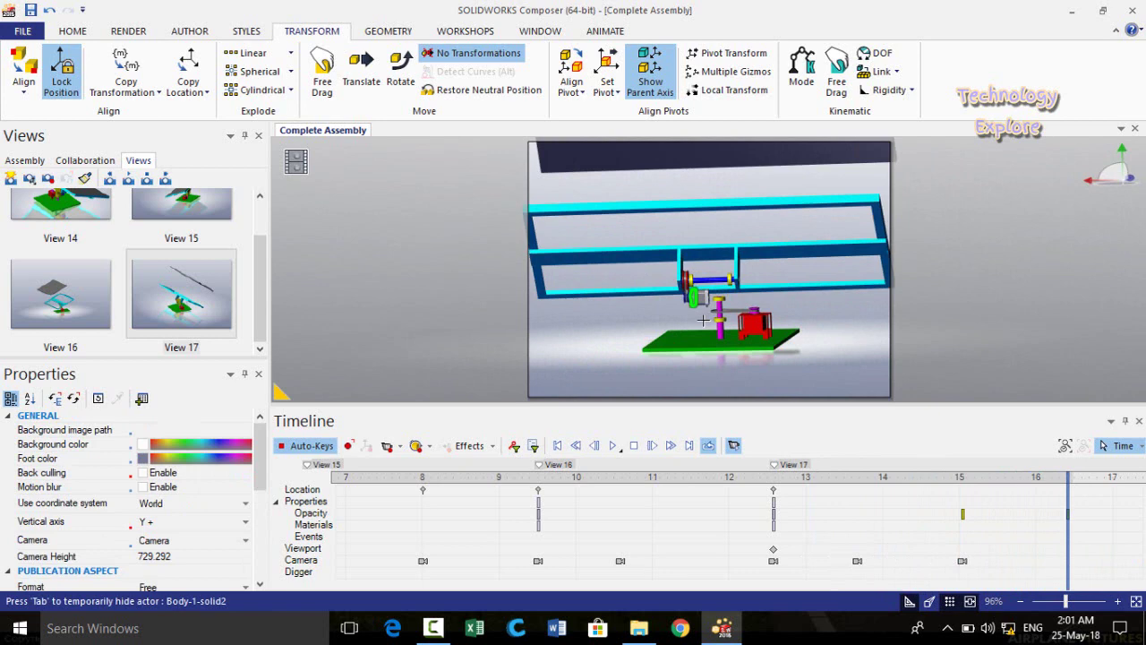
scroll(703, 320, "up", 5)
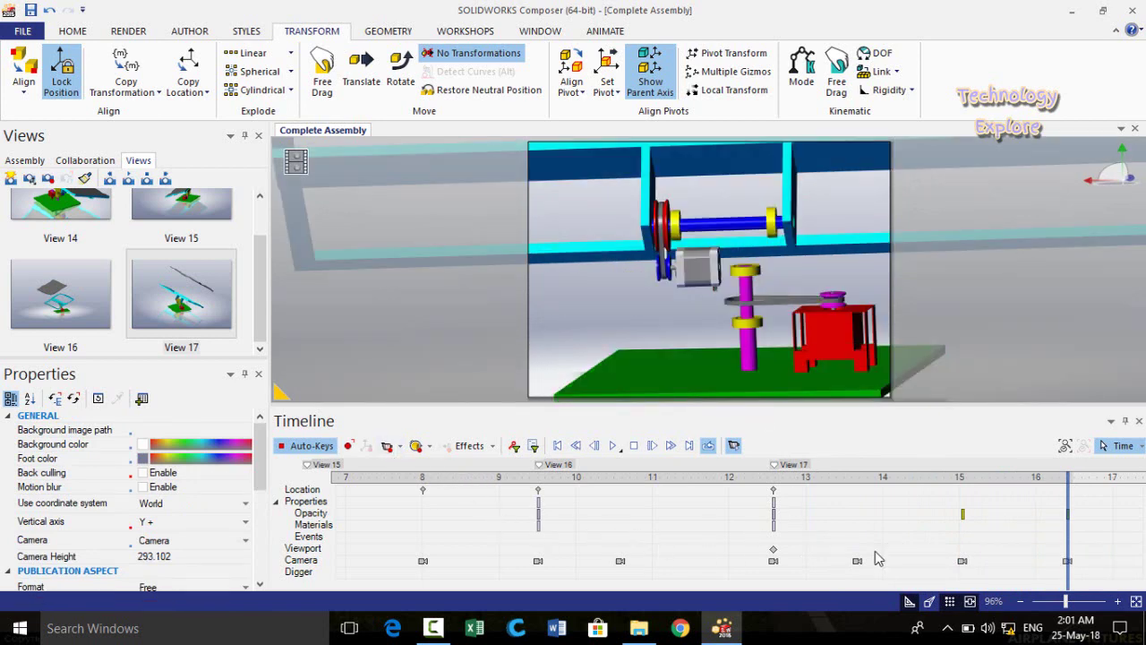
mouse_move(1066, 574)
left_mouse_down()
mouse_move(801, 579)
mouse_move(1069, 580)
left_mouse_up()
- At about 16.4 s, add the 2D text "Besring 6202" in the empty area below the grey motor
middle_click_drag(1128, 555, 488, 537)
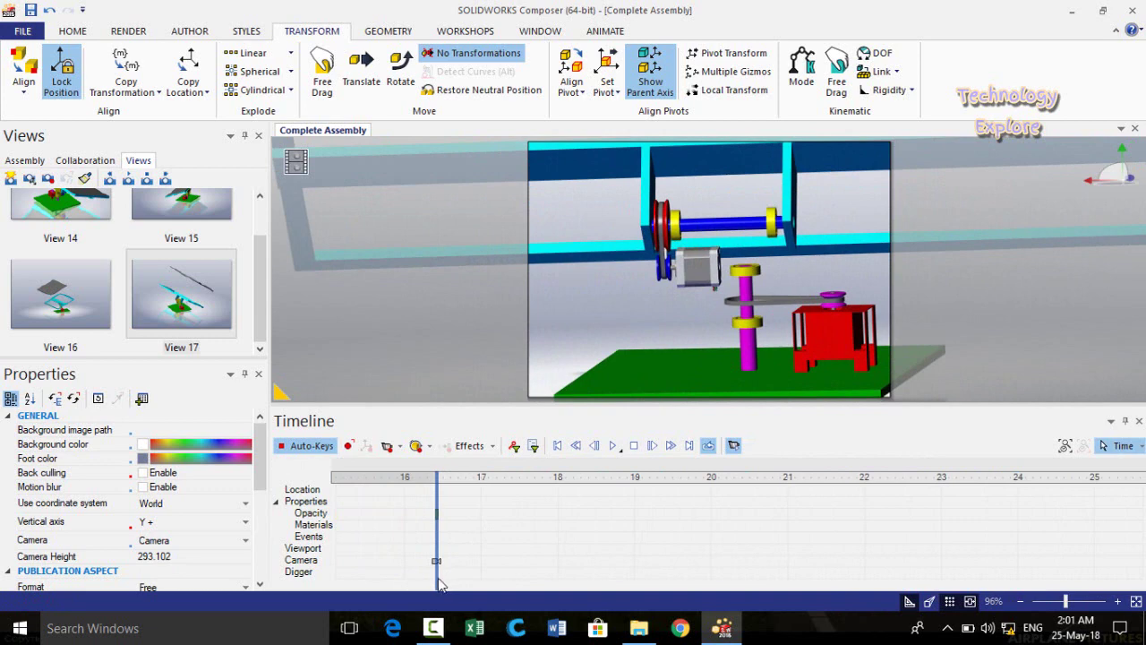
mouse_move(439, 583)
left_mouse_down()
mouse_move(526, 578)
mouse_move(437, 576)
left_mouse_up()
left_click(190, 33)
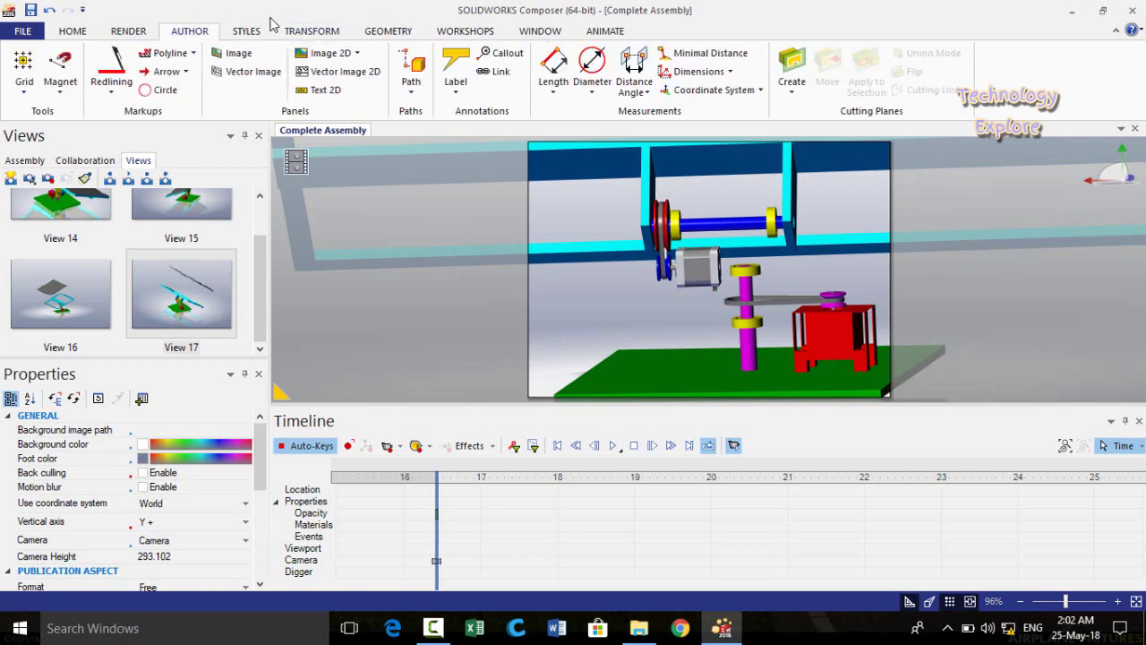
left_click(324, 90)
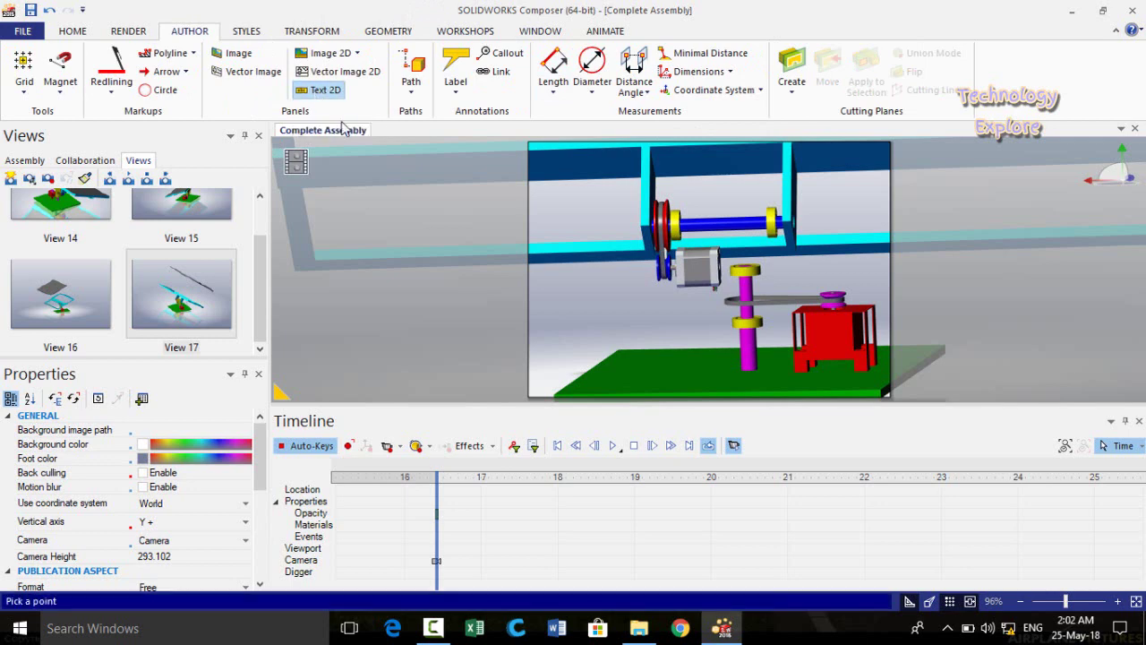
left_click(605, 309)
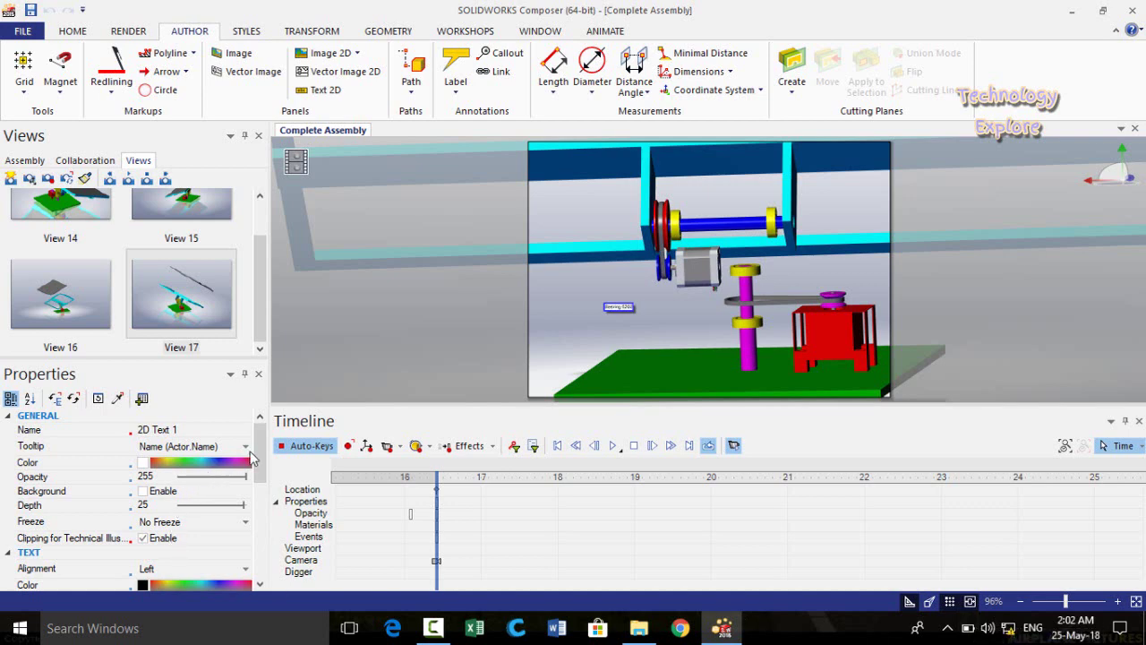
- Set the text size of the "Besring 6202" label to 24
scroll(259, 439, "down", 1)
scroll(259, 439, "up", 1)
scroll(261, 503, "down", 2)
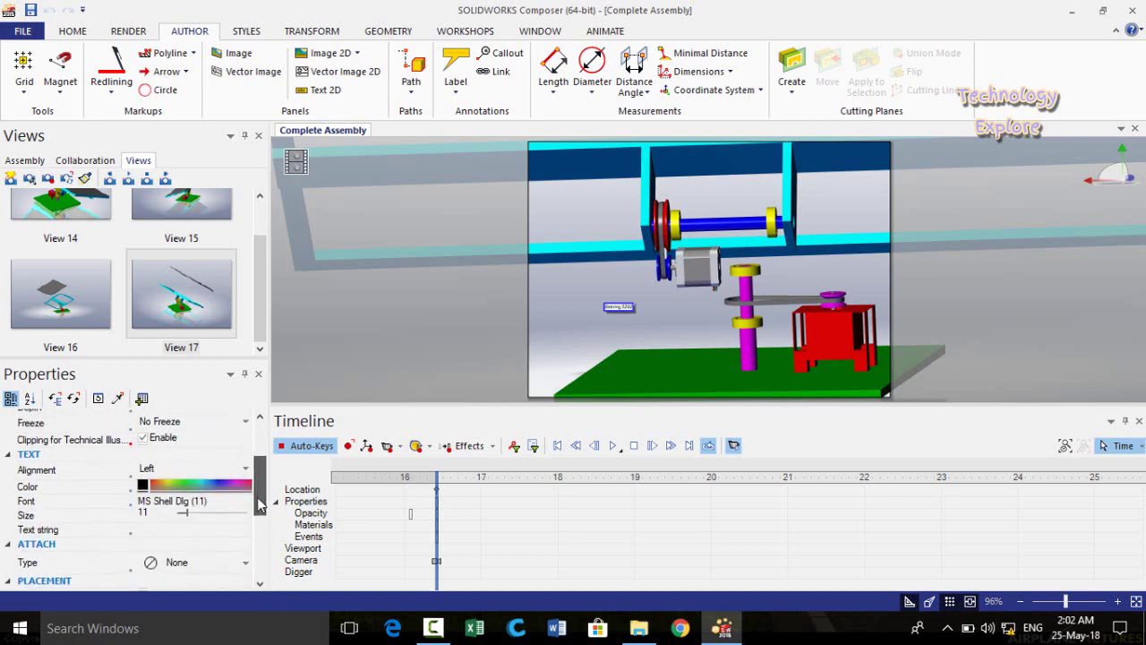
left_click_drag(261, 503, 261, 509)
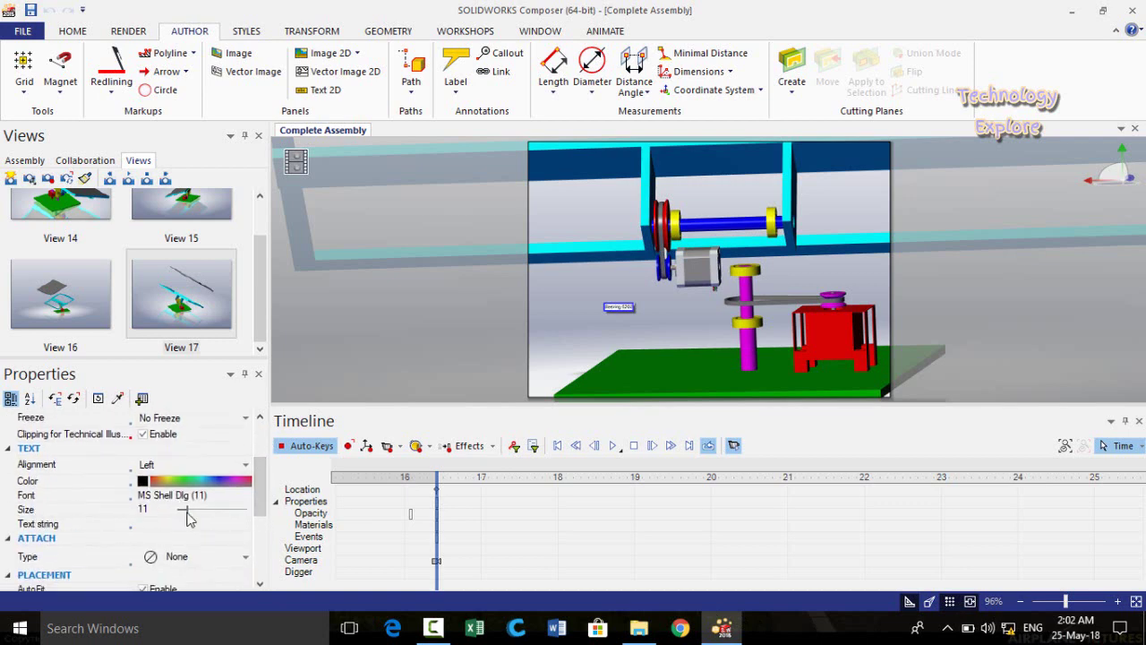
left_click_drag(188, 517, 202, 521)
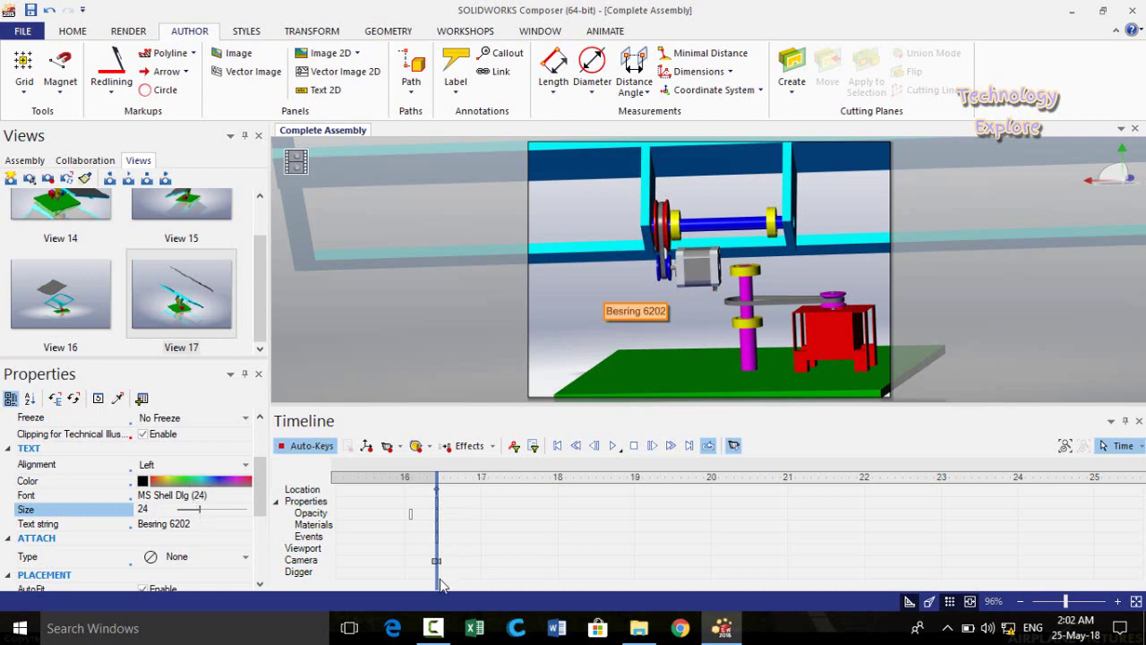
mouse_move(439, 584)
left_mouse_down()
mouse_move(432, 570)
mouse_move(406, 573)
mouse_move(437, 577)
left_mouse_up()
- Set the label's attachment type to Line and anchor the line's end on the upper yellow bearing of the magenta shaft
mouse_move(263, 488)
left_mouse_down()
mouse_move(264, 448)
mouse_move(262, 499)
left_mouse_up()
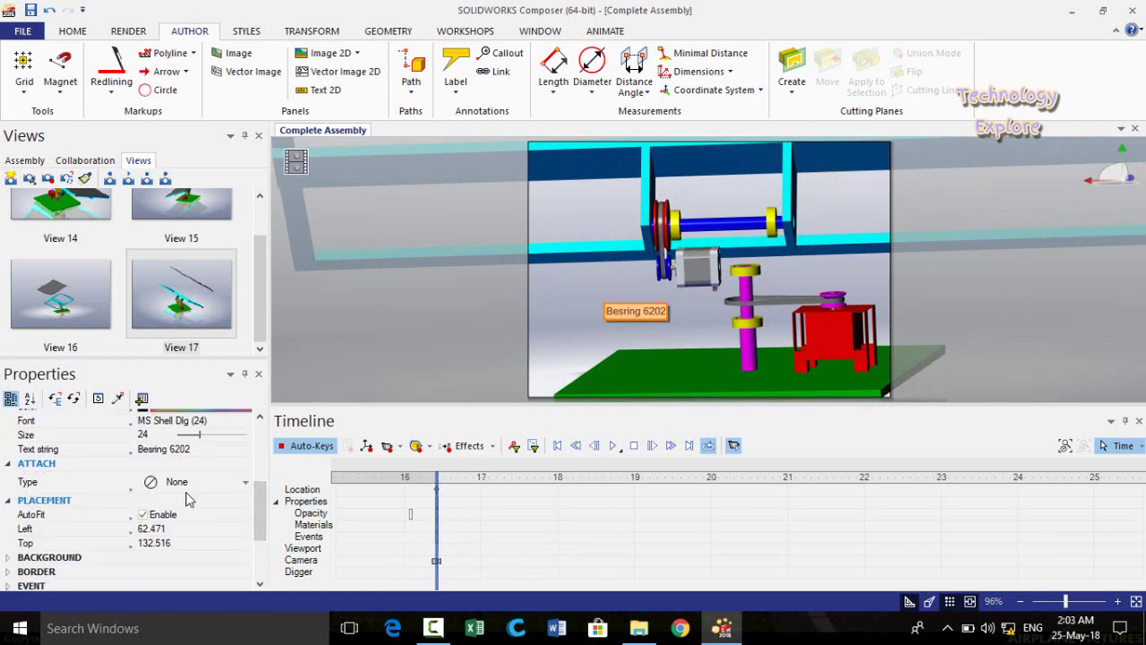
left_click(246, 482)
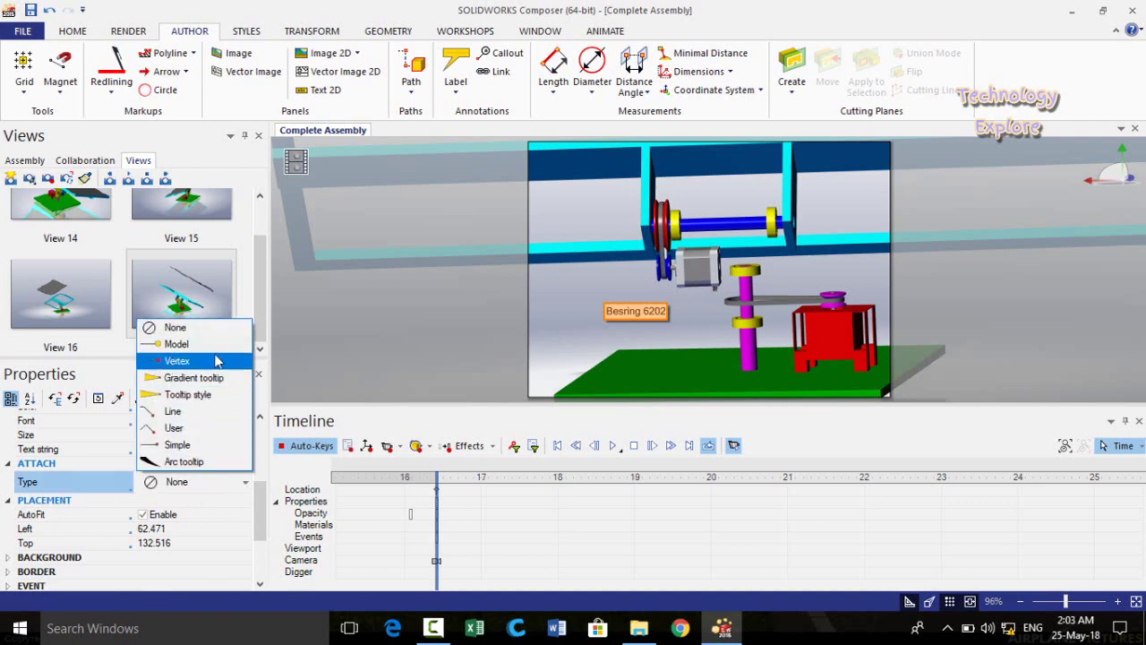
left_click(175, 412)
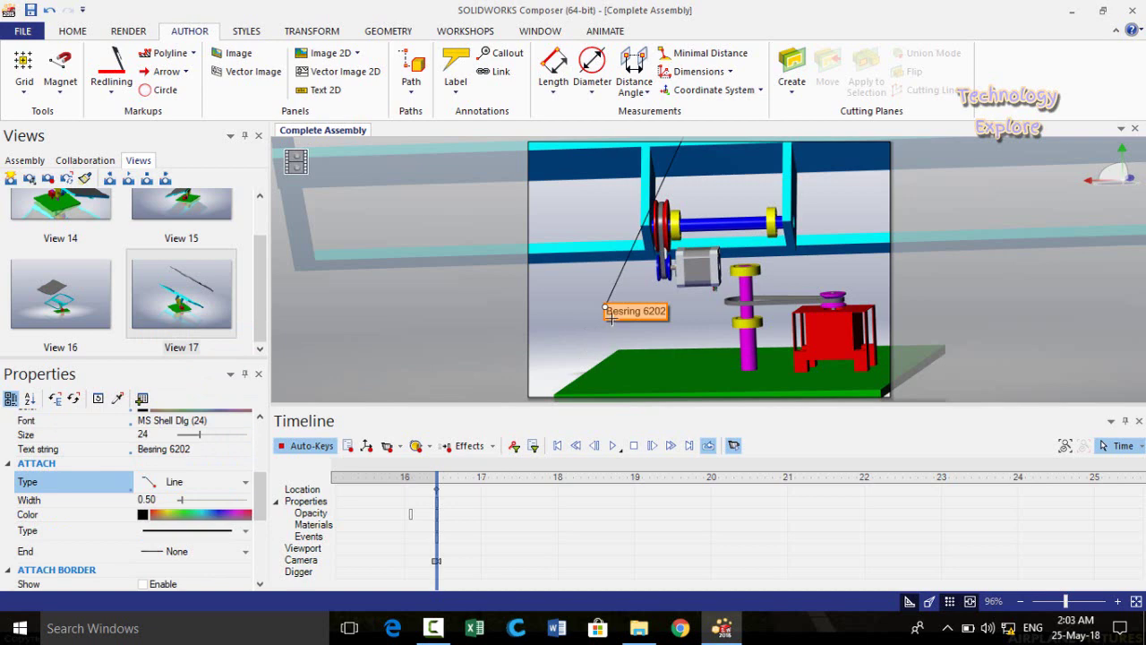
scroll(687, 338, "down", 3)
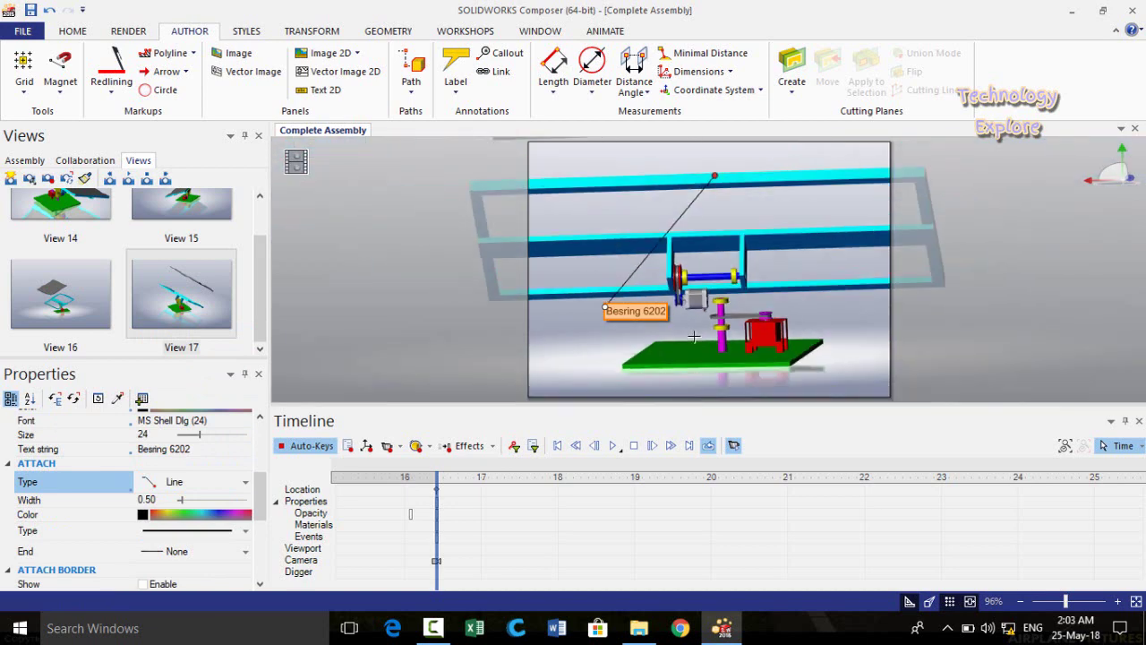
left_click_drag(714, 179, 729, 313)
scroll(730, 318, "up", 3)
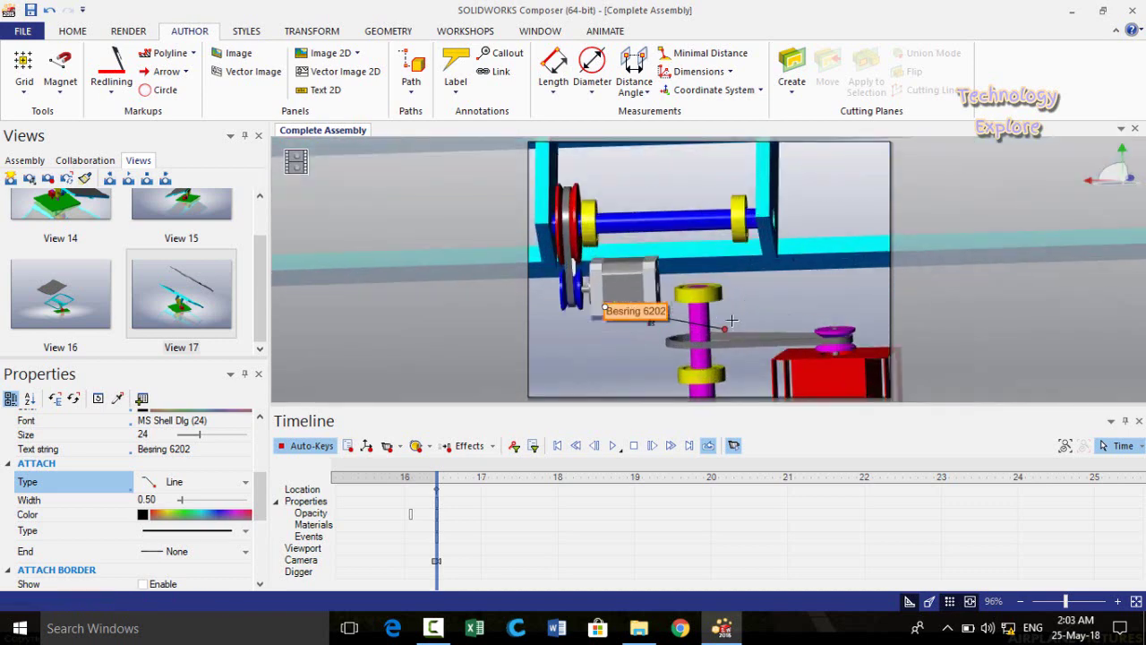
left_click_drag(714, 311, 690, 293)
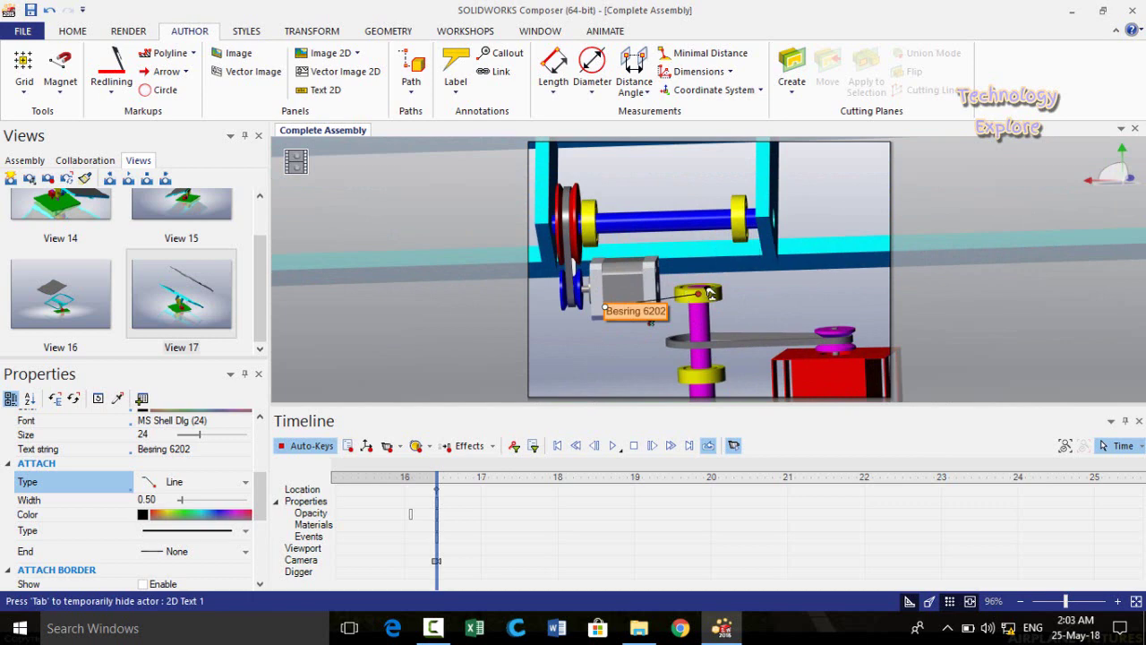
- Move the "Besring 6202" label clear of the grey motor, above the red motor, and deselect it
scroll(741, 322, "down", 3)
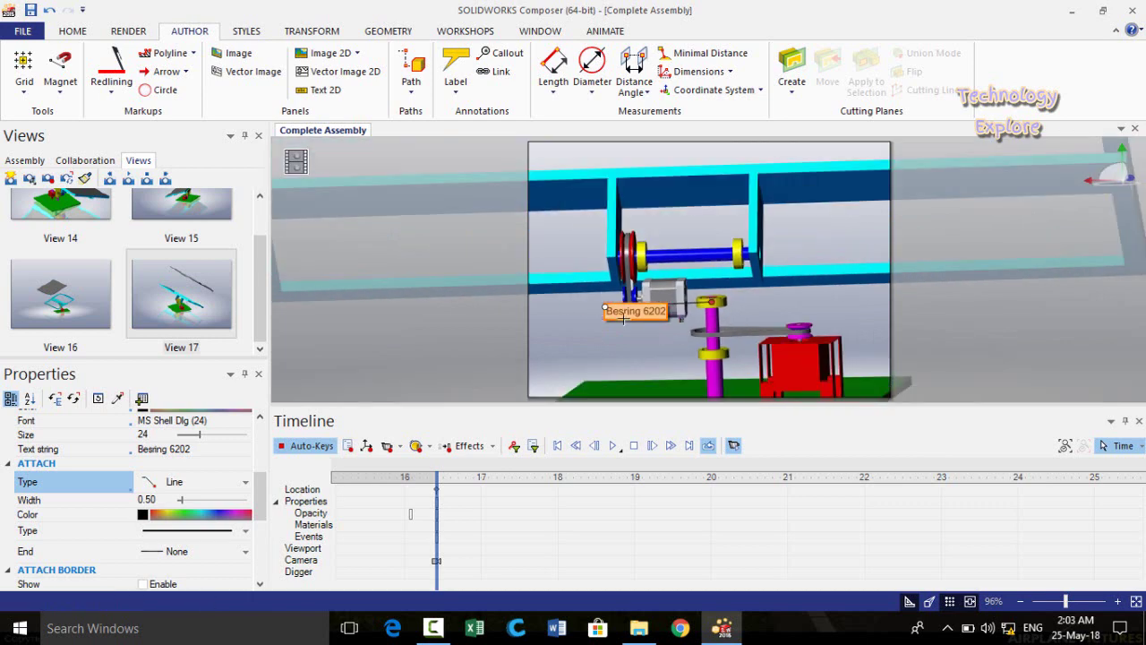
left_click_drag(699, 276, 829, 224)
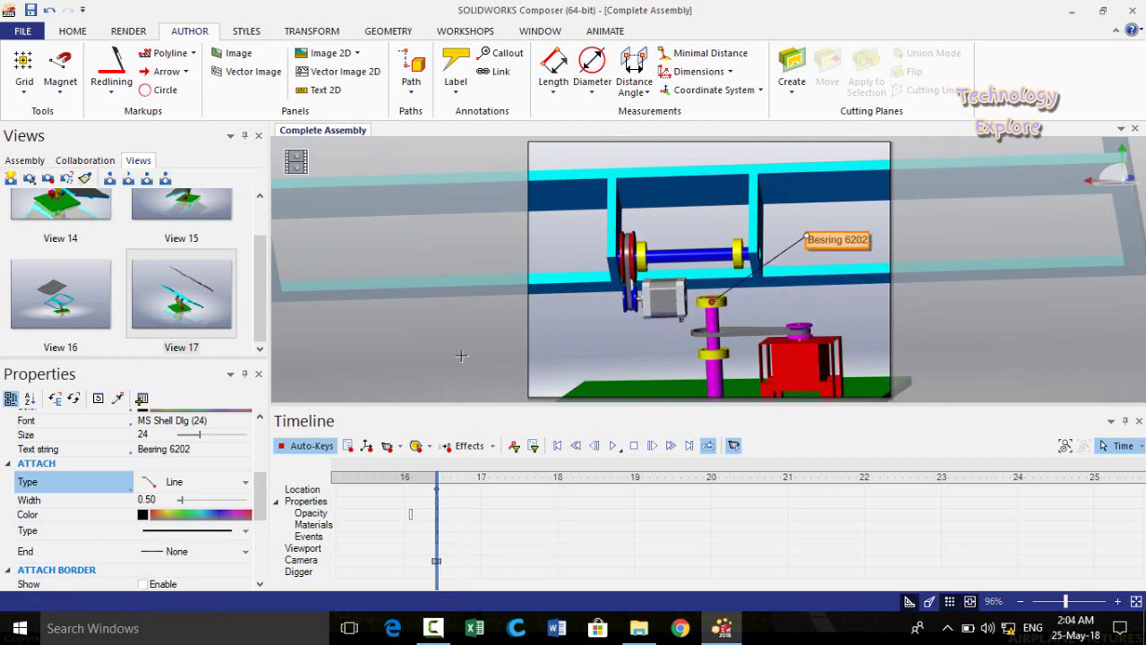
left_click(515, 345)
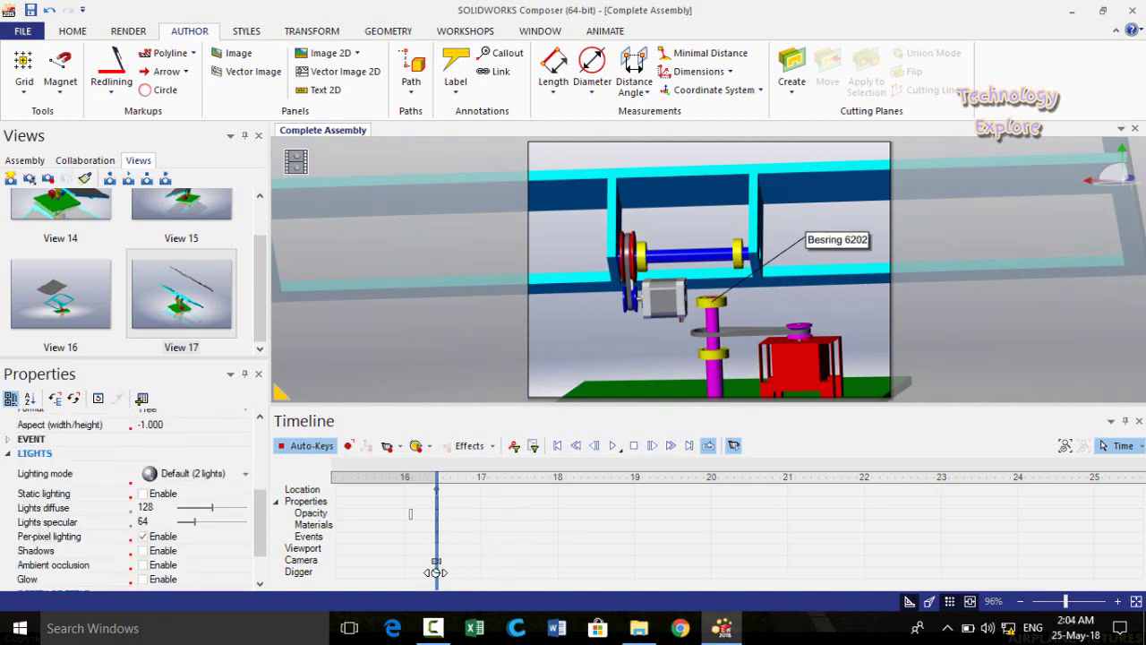
- Create a view of the labelled bearing close-up and place it on the timeline at about 16.4 s
mouse_move(436, 562)
left_mouse_down()
mouse_move(351, 564)
mouse_move(501, 571)
mouse_move(398, 581)
mouse_move(437, 578)
left_mouse_up()
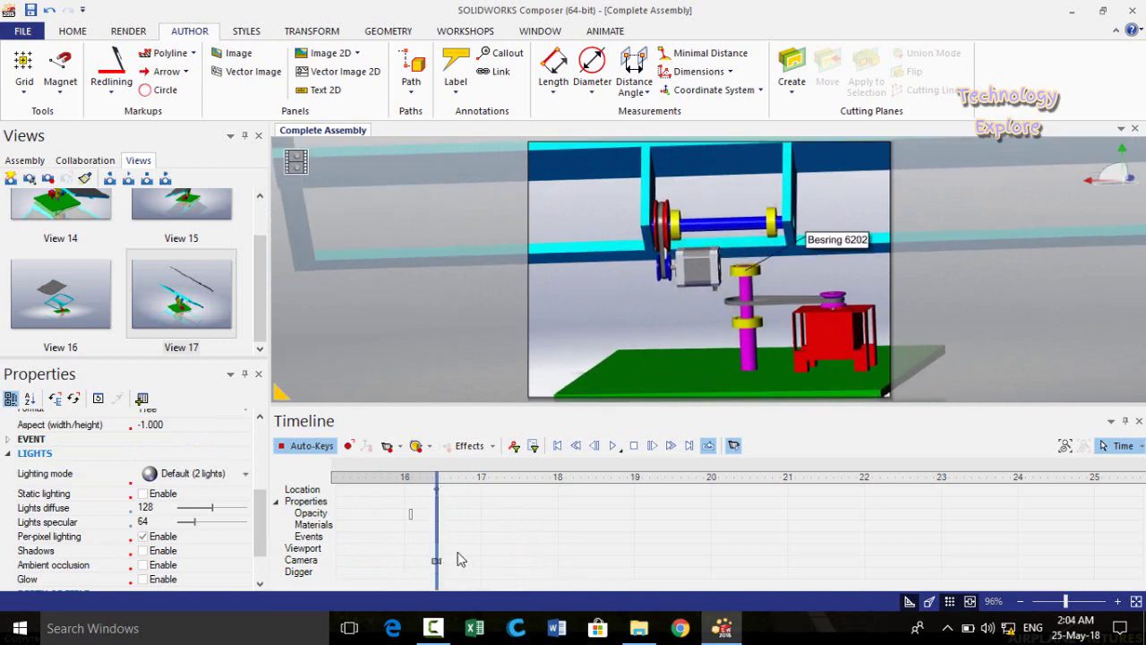
left_click(11, 178)
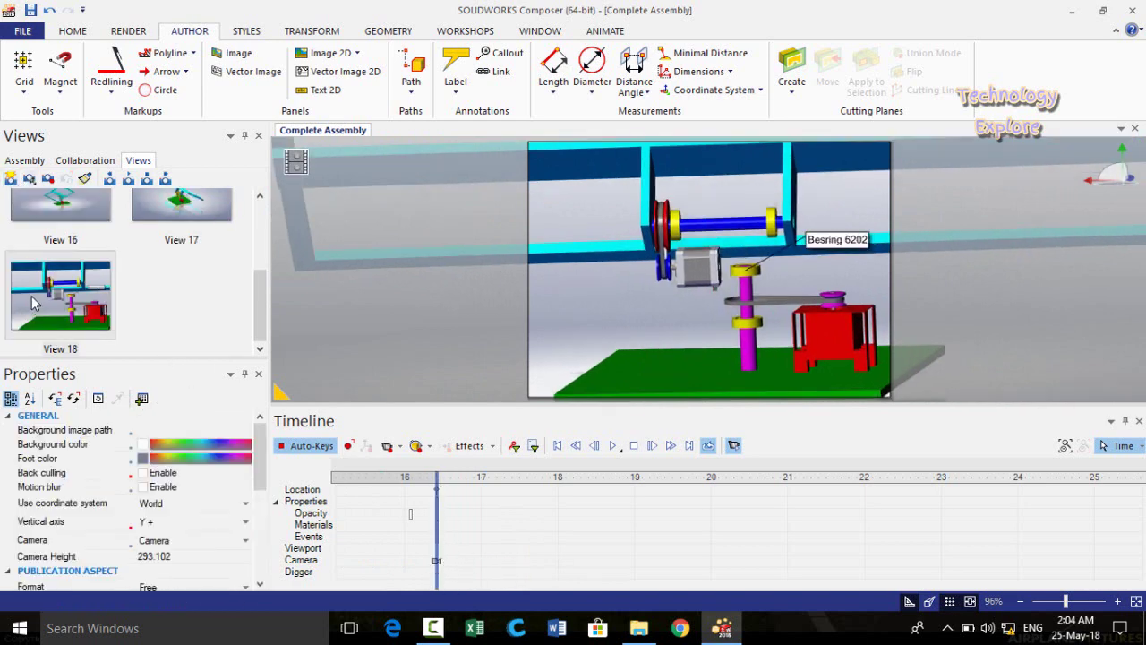
mouse_move(60, 296)
left_mouse_down()
mouse_move(440, 585)
mouse_move(550, 585)
mouse_move(510, 578)
left_mouse_up()
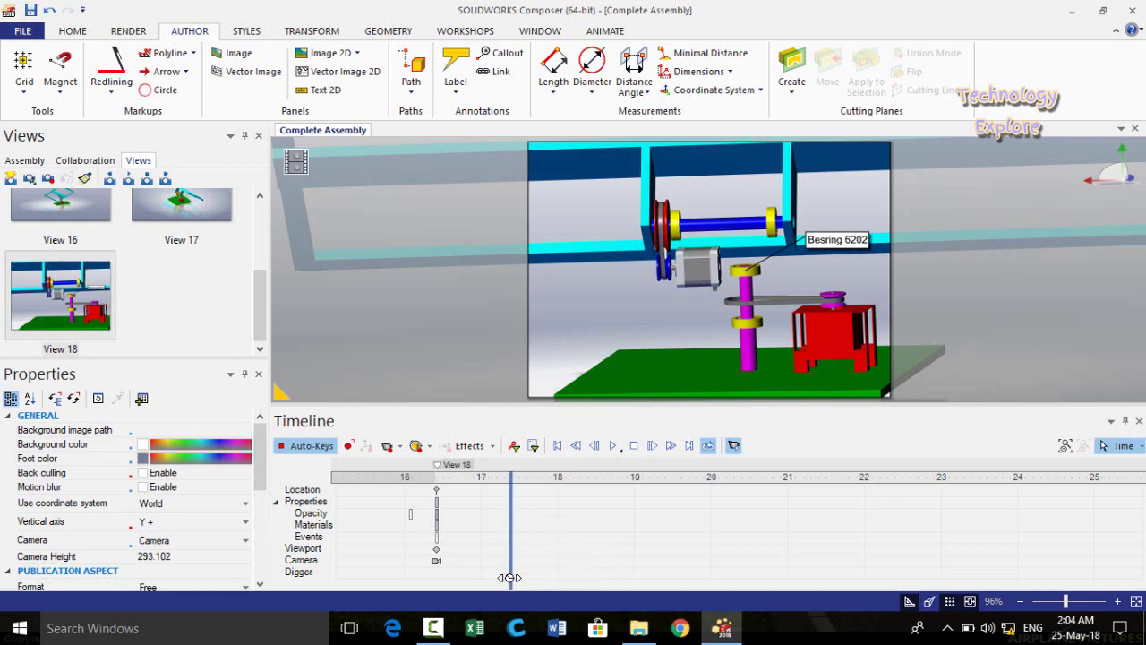
- Set a camera key at about 17.4 s and another at 19 s with the assembly smaller and seen more from above
left_click(387, 445)
left_click_drag(510, 579, 634, 573)
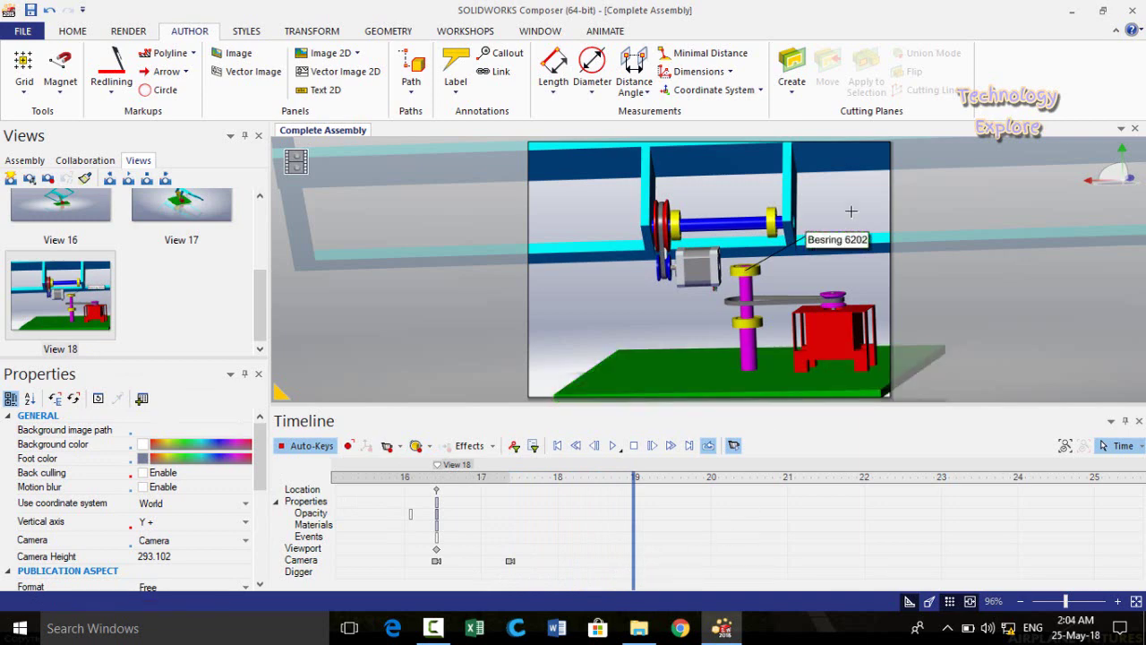
left_click_drag(851, 211, 852, 210)
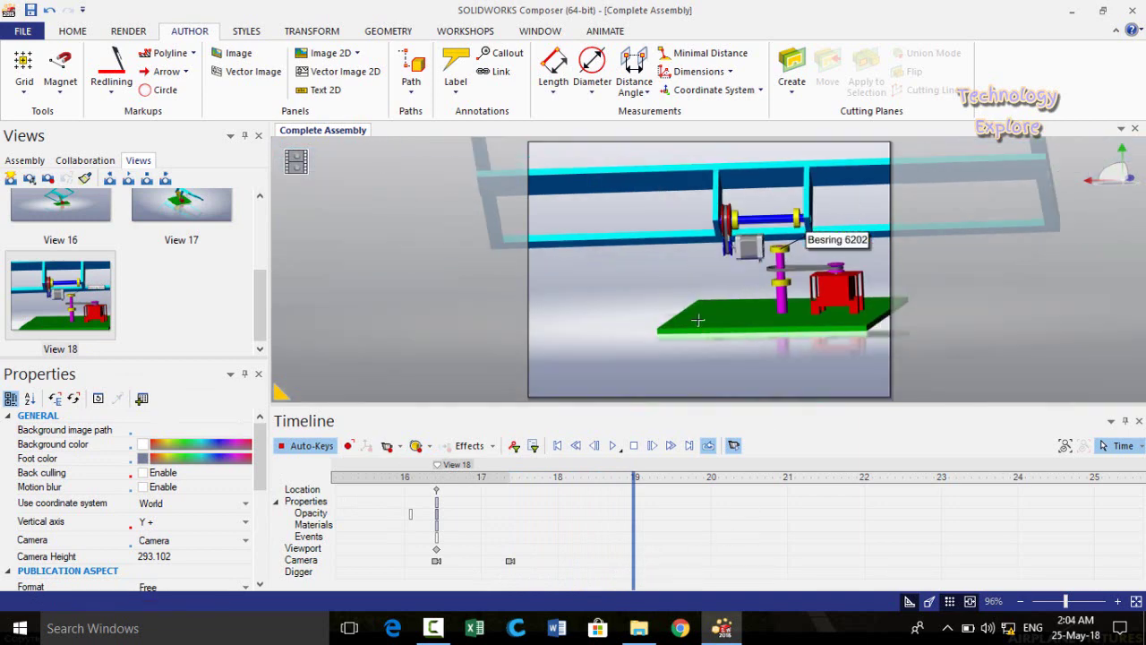
left_click(387, 445)
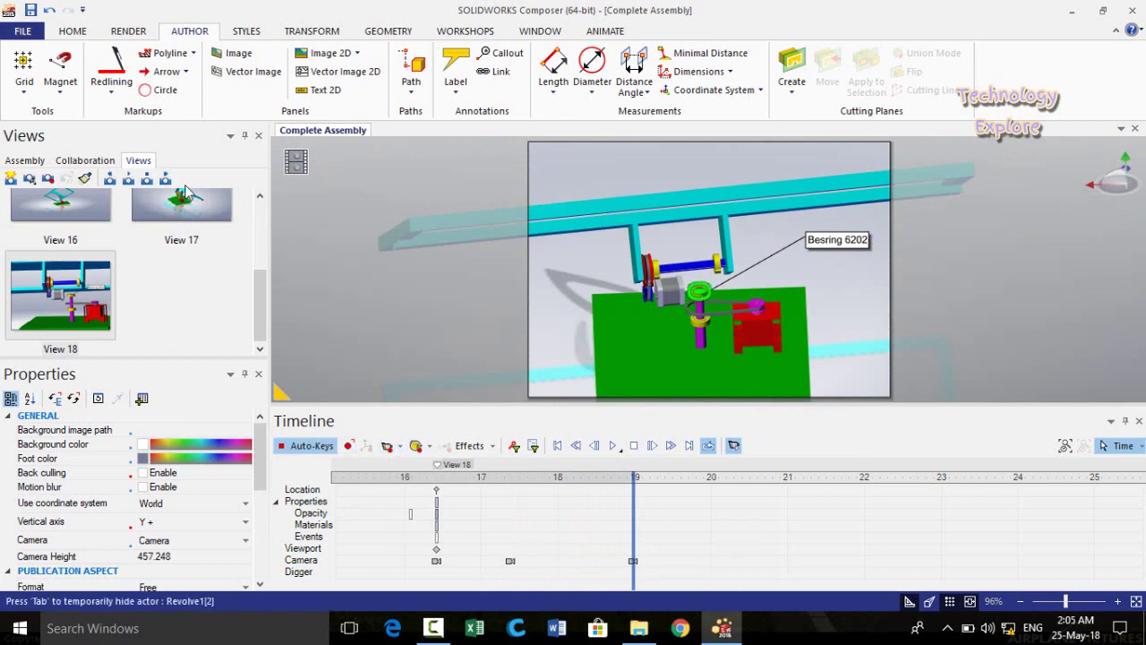
- At 19 s, translate the upper bearing6202 of the magenta shaft straight up off the shaft to the labelled height, then deselect it
left_click(24, 161)
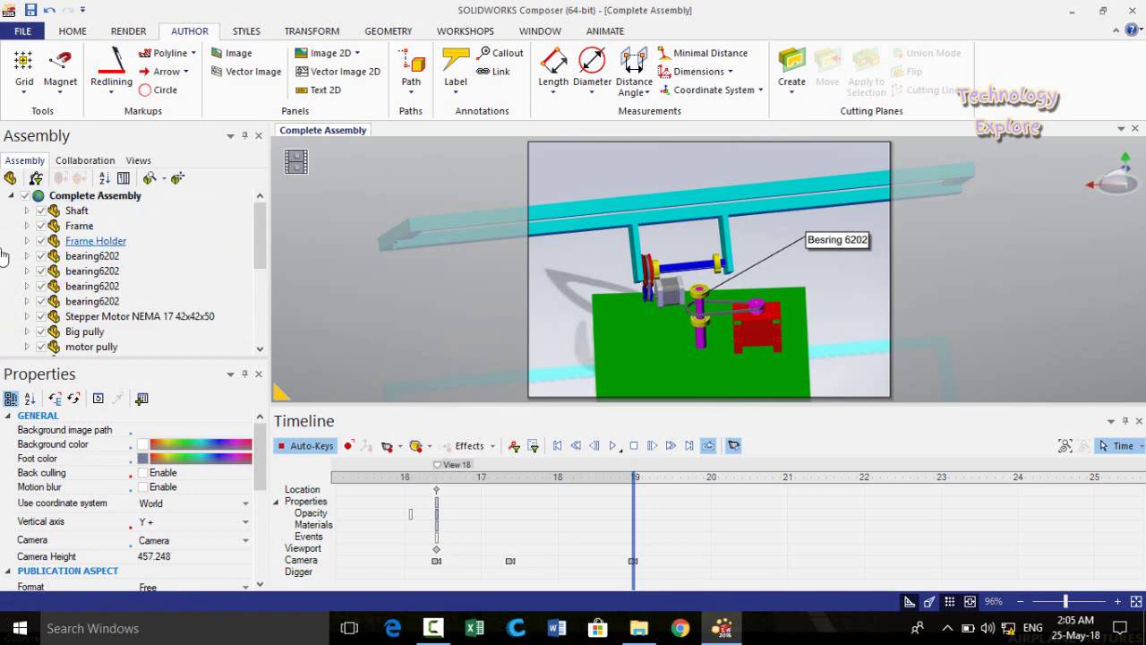
left_click(90, 256)
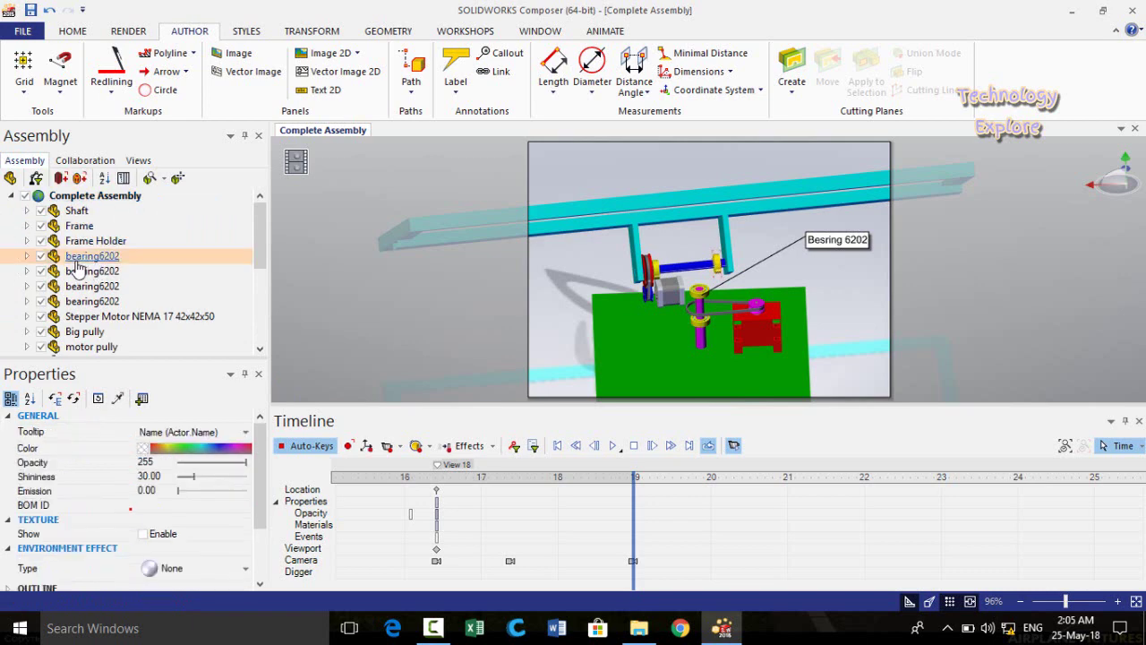
left_click(452, 294)
left_click(100, 274)
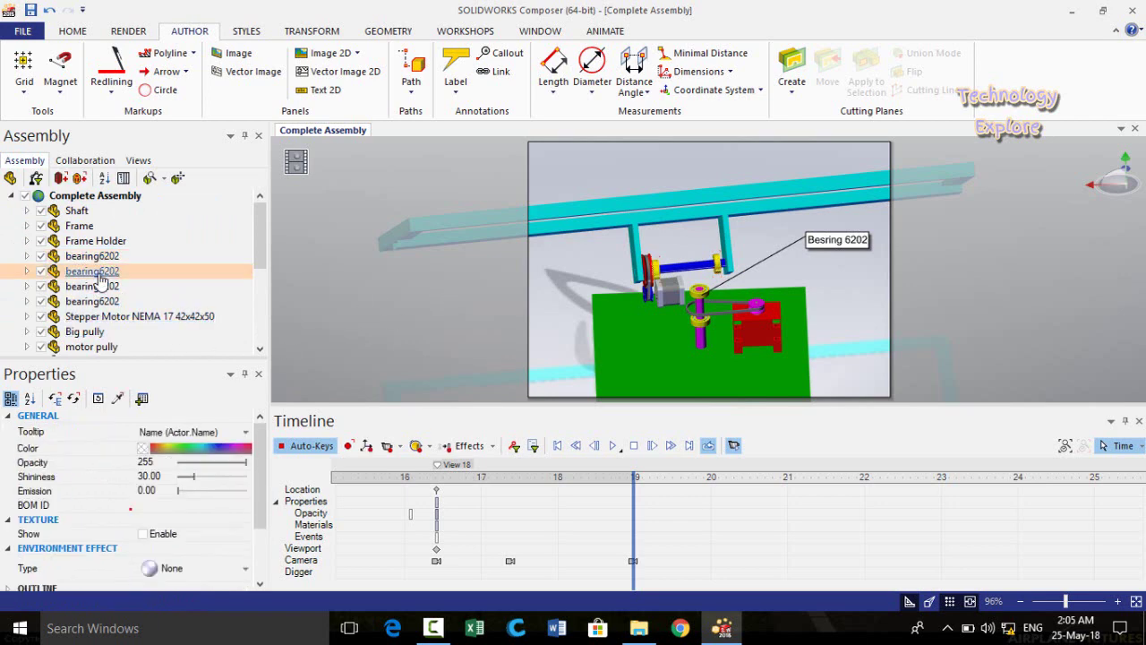
left_click(326, 288)
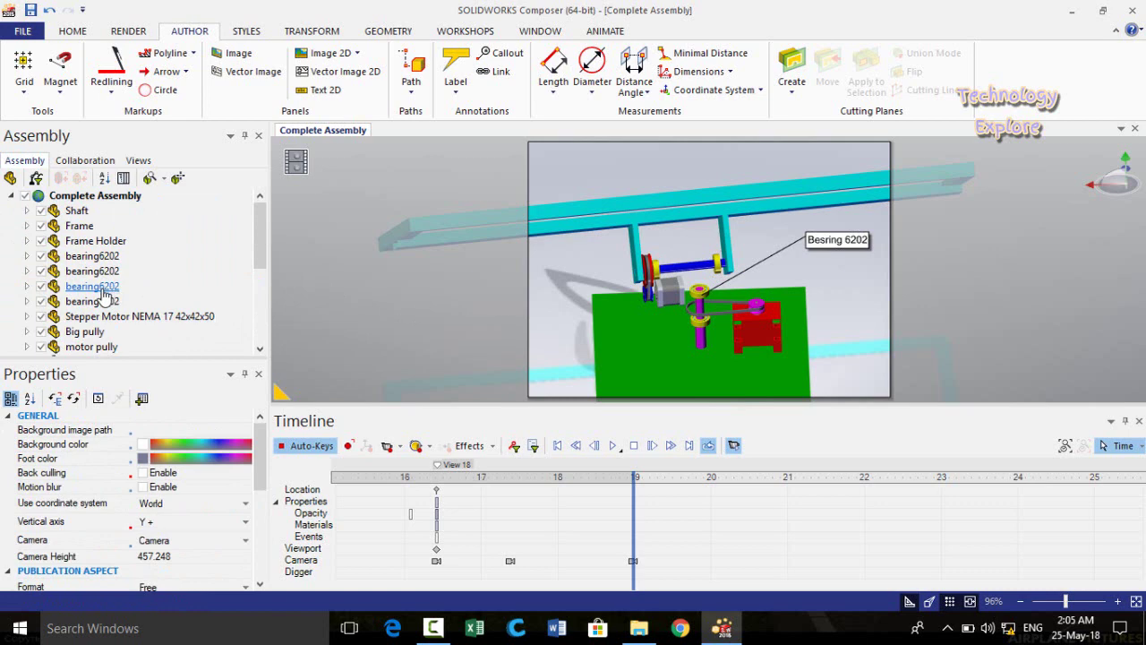
left_click(103, 289)
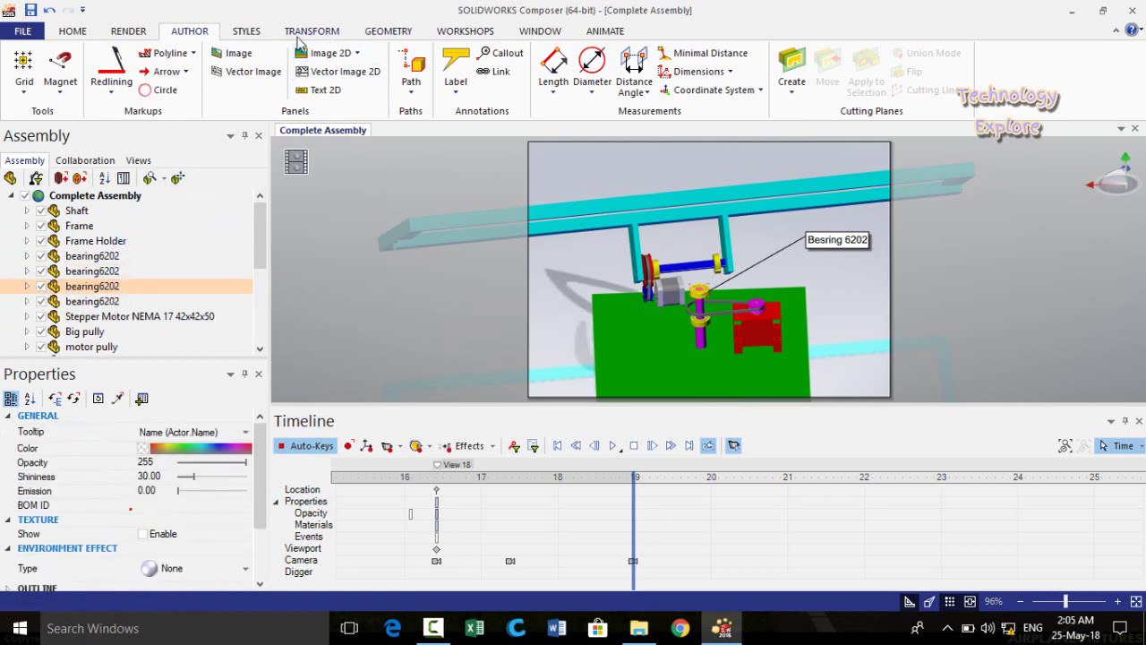
left_click(309, 31)
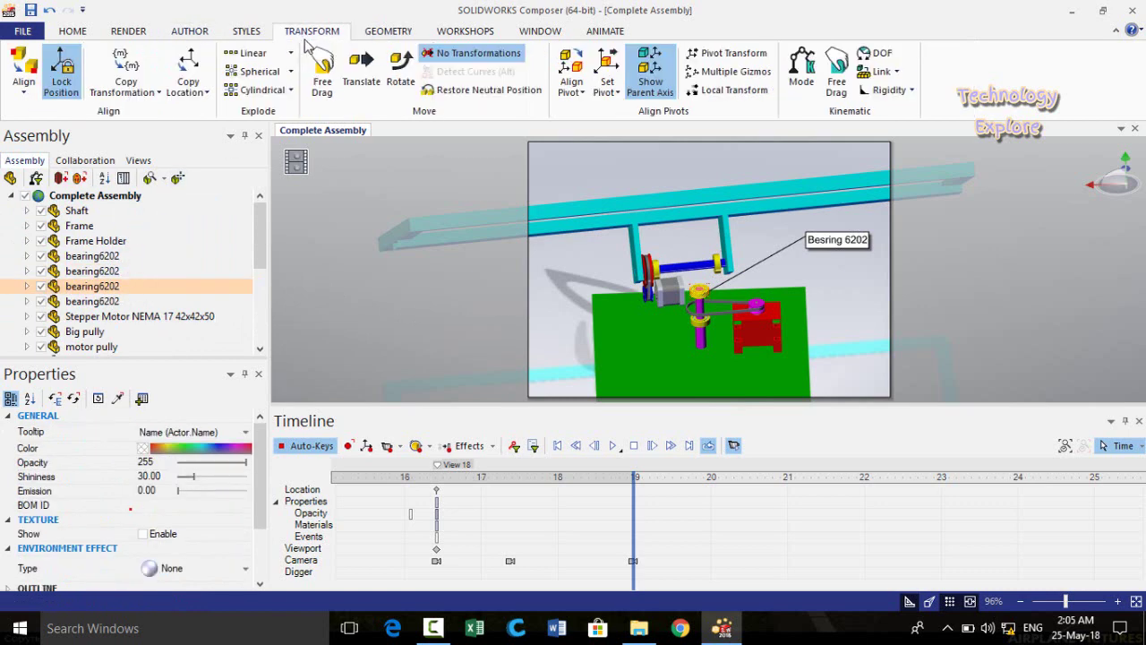
left_click(357, 71)
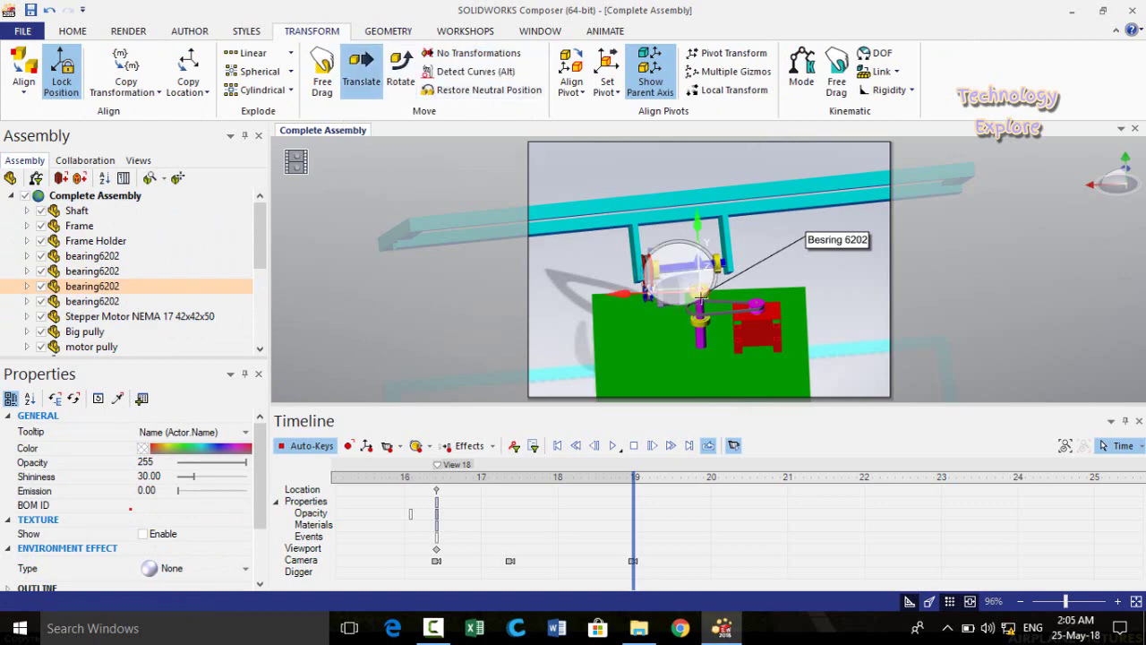
left_click_drag(697, 224, 686, 175)
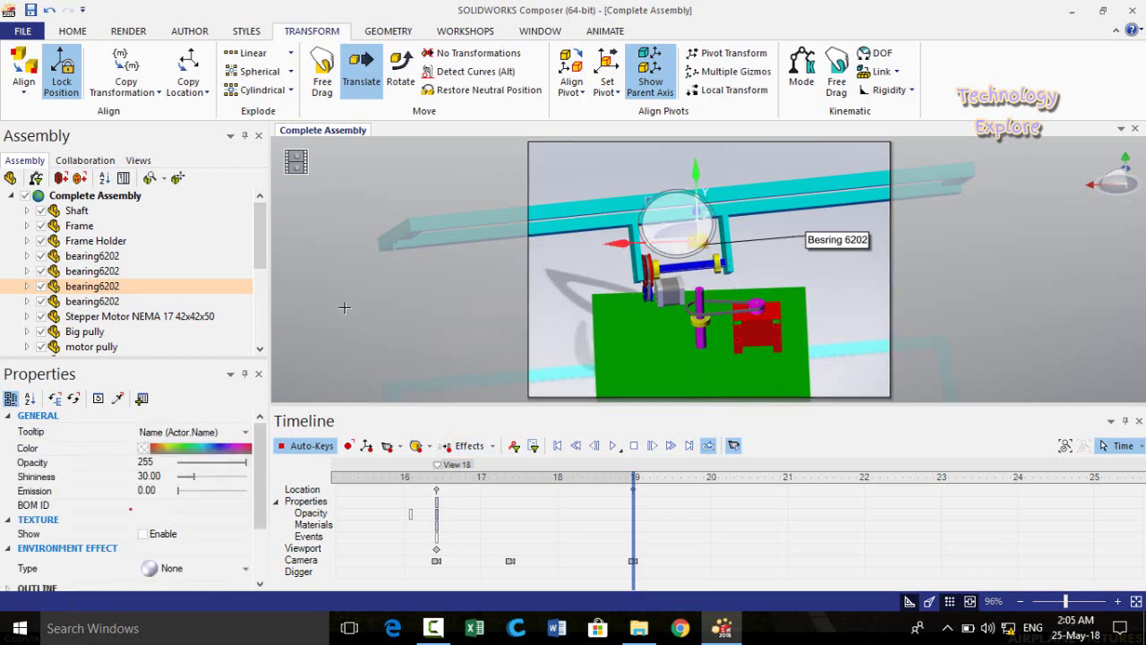
left_click(446, 391)
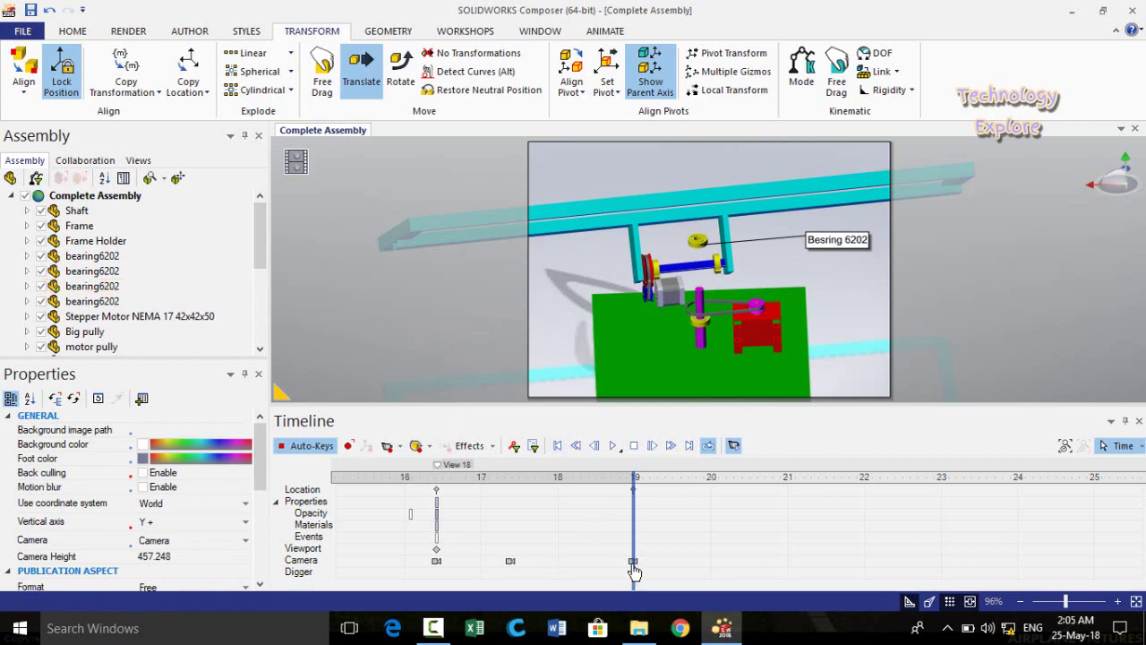
- Preview the bearing's lift on the timeline, then create a view of the lifted bearing and place it at 19 s
left_click_drag(632, 576, 683, 583)
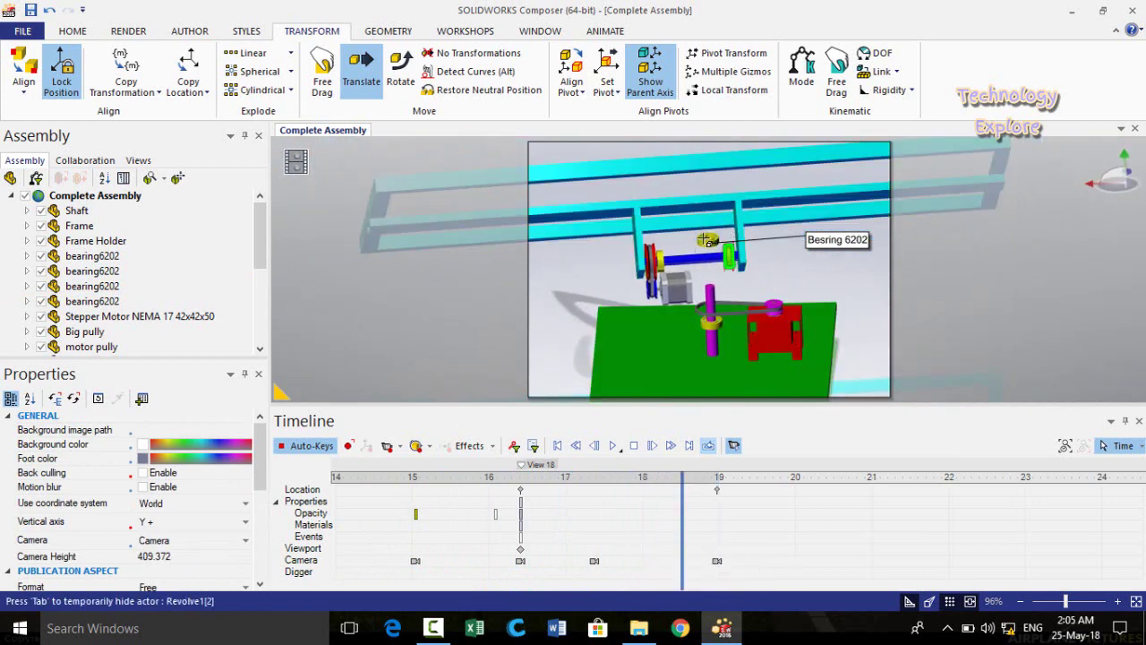
left_click_drag(682, 579, 718, 579)
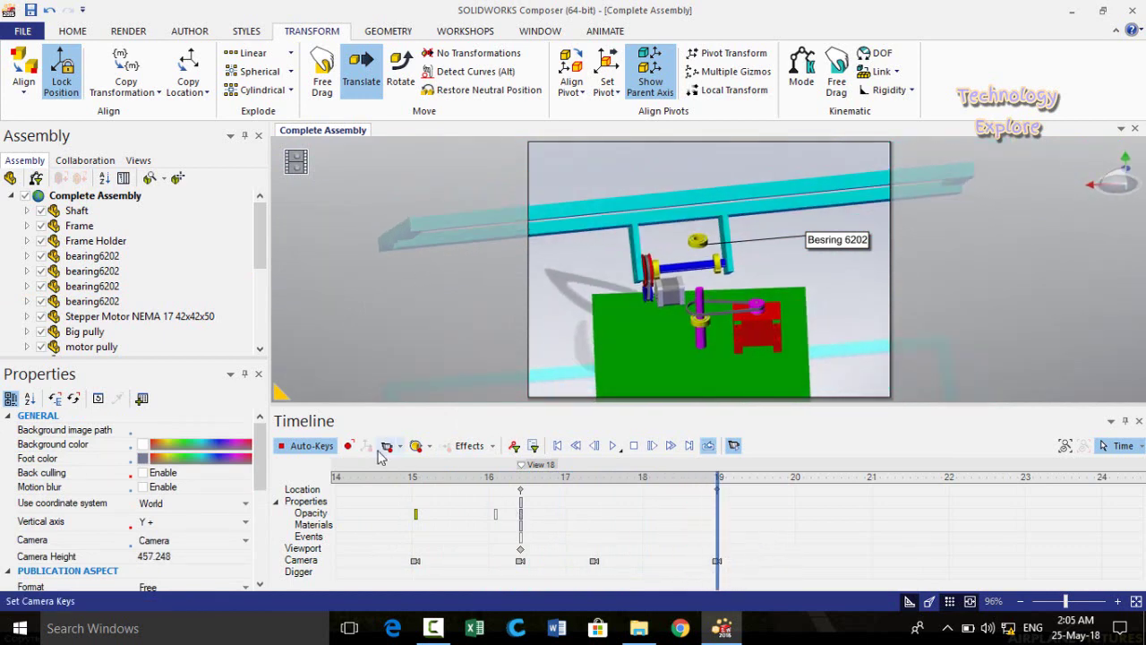
left_click(139, 159)
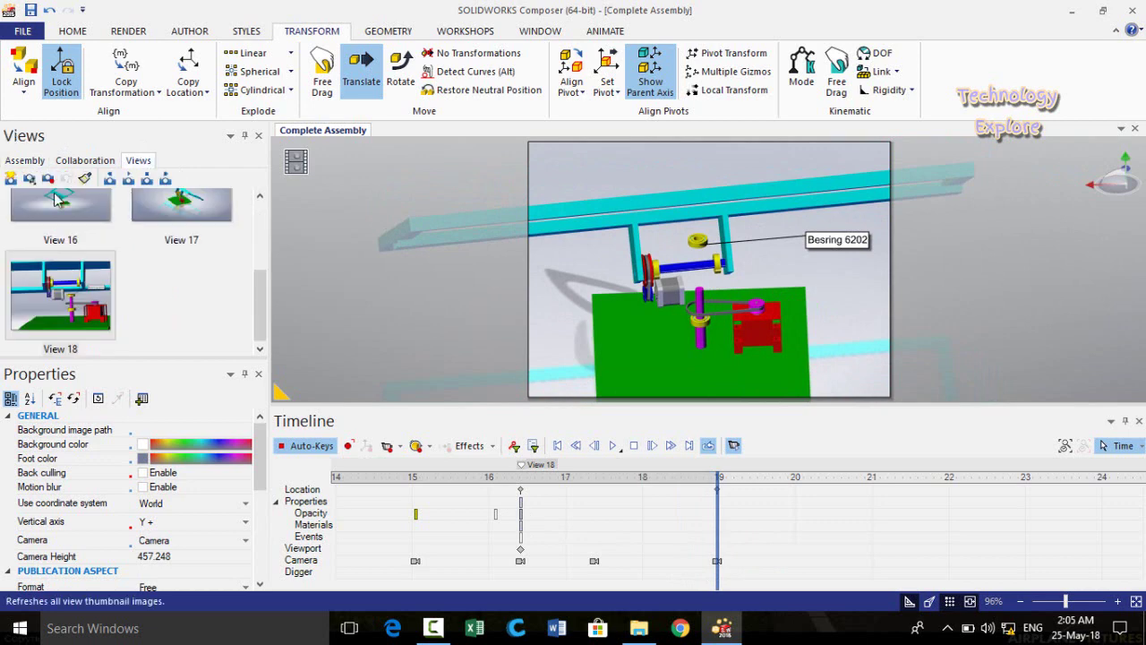
left_click(11, 178)
mouse_move(190, 307)
left_mouse_down()
mouse_move(627, 555)
mouse_move(752, 560)
mouse_move(772, 566)
mouse_move(717, 577)
mouse_move(725, 590)
mouse_move(793, 597)
left_mouse_up()
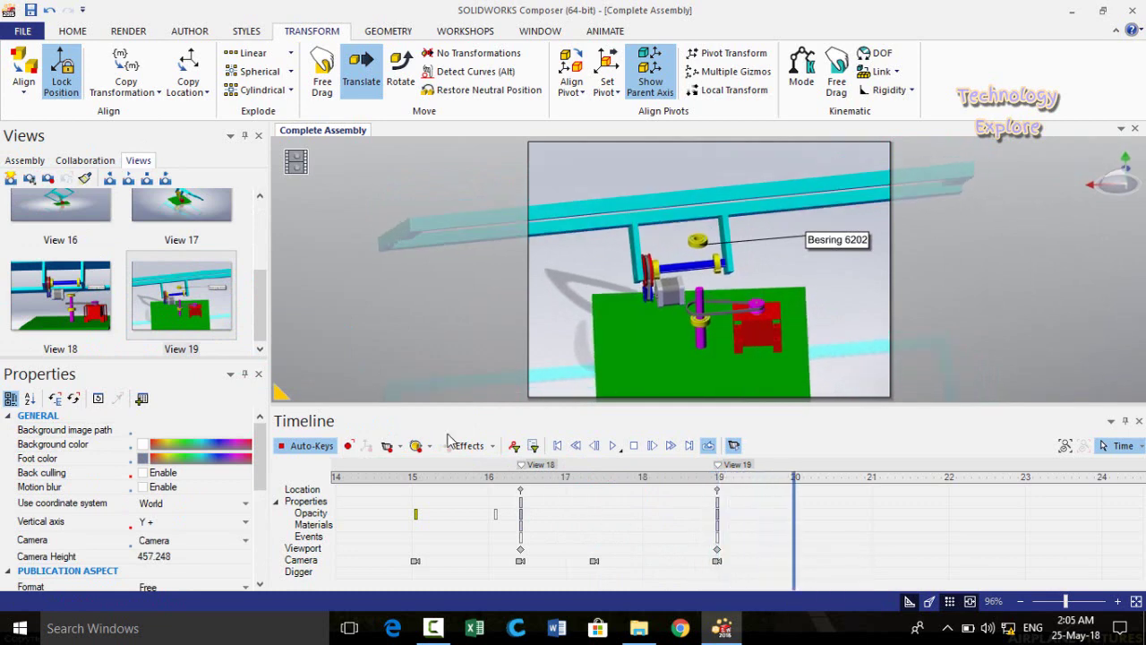
- Set a camera key at 20 s and another at about 21 s with the model orbited to an angled close-up of both motors
left_click(387, 448)
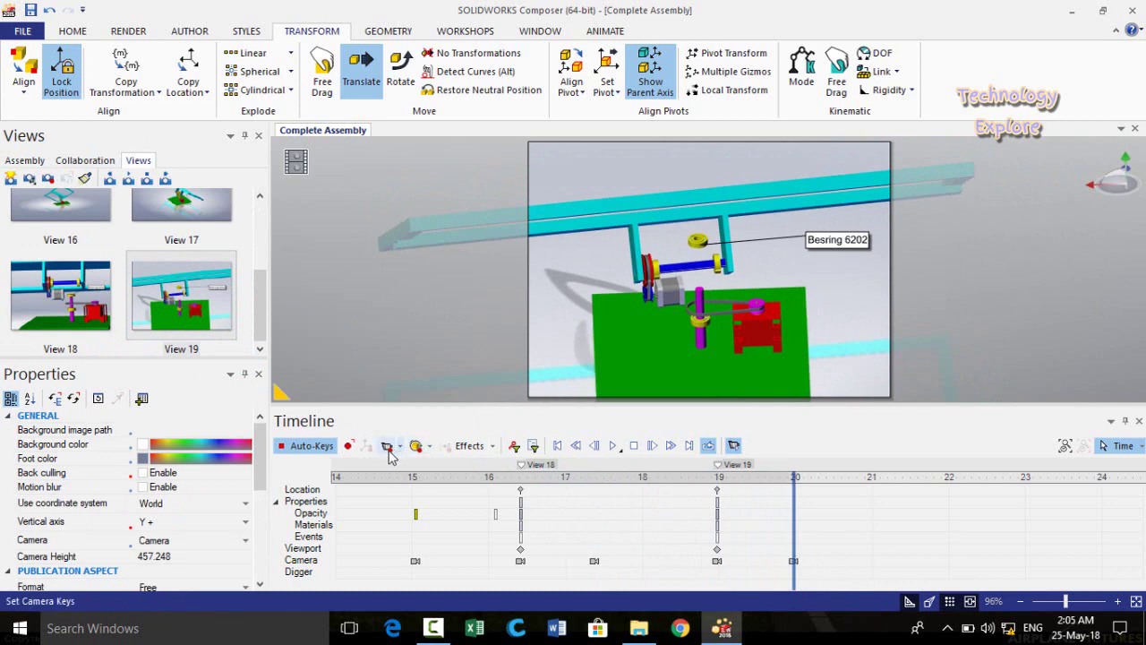
left_click_drag(802, 584, 876, 587)
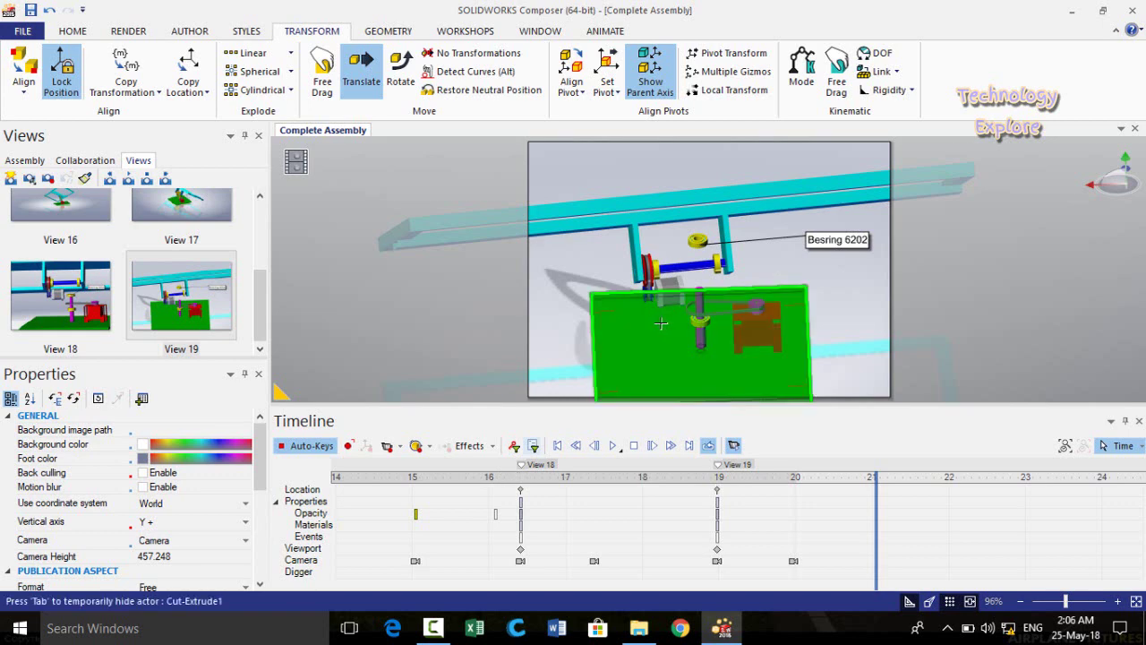
scroll(664, 325, "down", 5)
left_click_drag(617, 355, 707, 332)
scroll(721, 328, "up", 5)
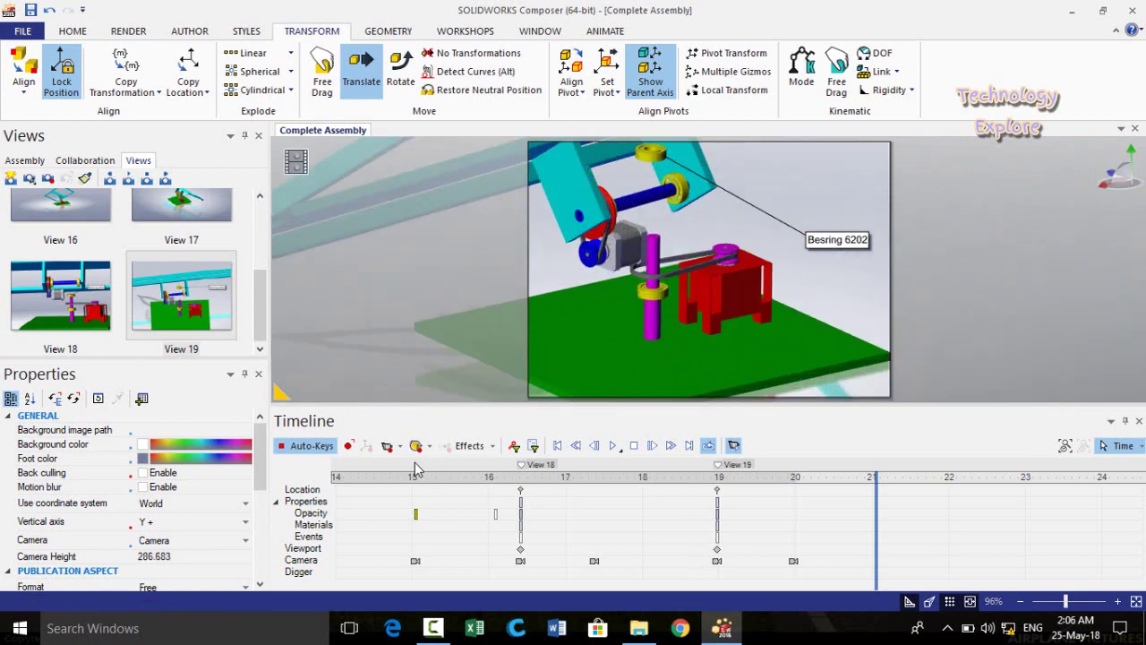
left_click(387, 446)
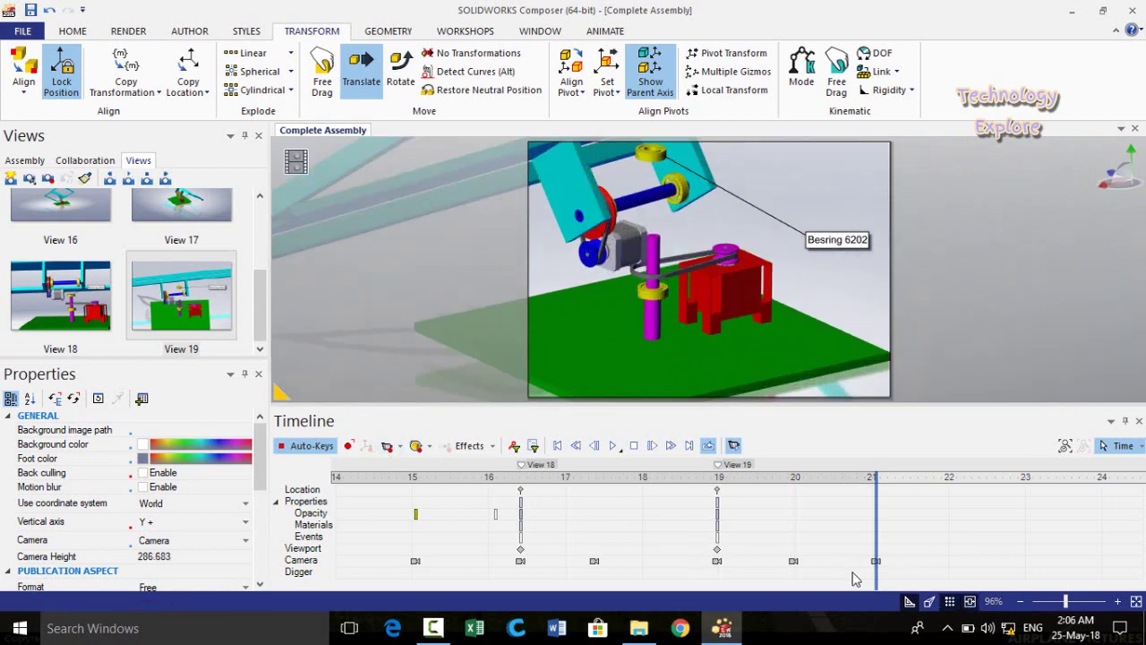
- Create a view of the angled close-up, place it on the timeline at about 21 s, and set a camera key at 22 s
mouse_move(876, 587)
left_mouse_down()
mouse_move(819, 582)
mouse_move(909, 576)
mouse_move(860, 576)
mouse_move(878, 574)
left_mouse_up()
left_click(10, 179)
mouse_move(75, 303)
left_mouse_down()
mouse_move(962, 580)
mouse_move(885, 578)
left_mouse_up()
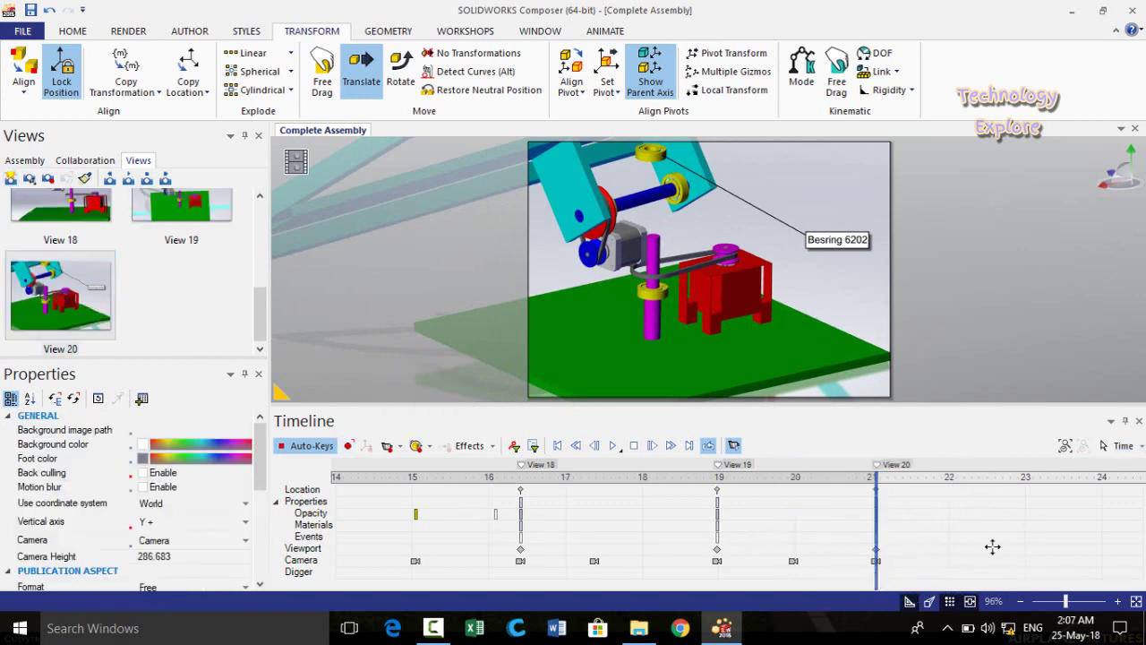
middle_click_drag(993, 545, 583, 538)
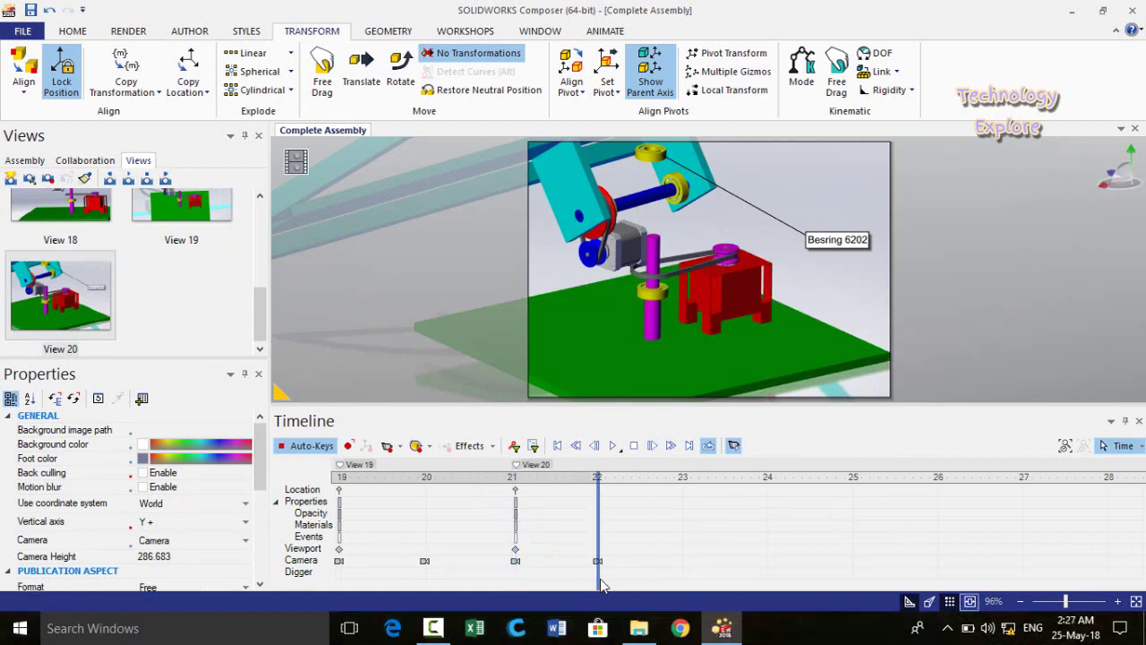
- At 24 s, create a cutting plane on the front face of the red motor housing
left_click_drag(602, 584, 766, 587)
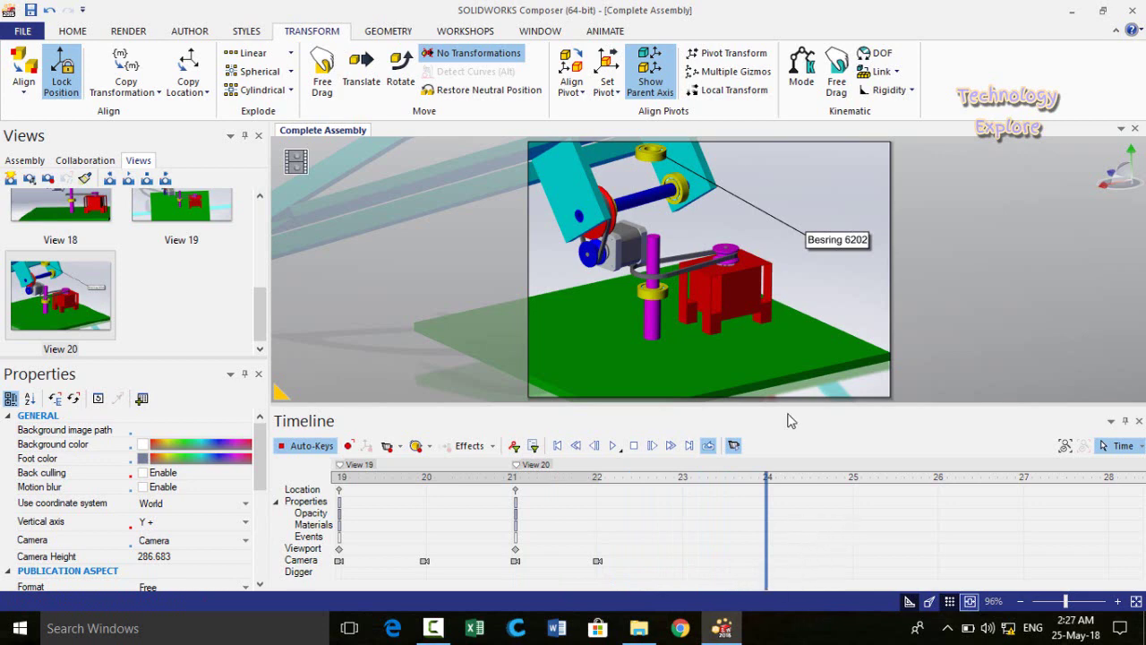
left_click(187, 33)
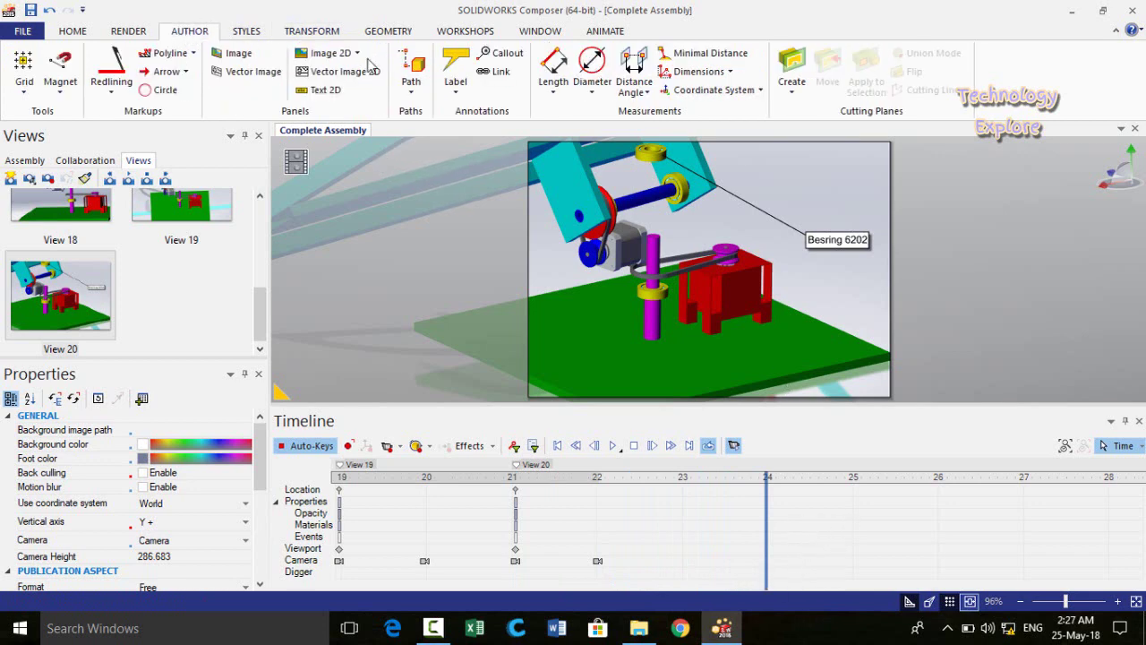
left_click(752, 279)
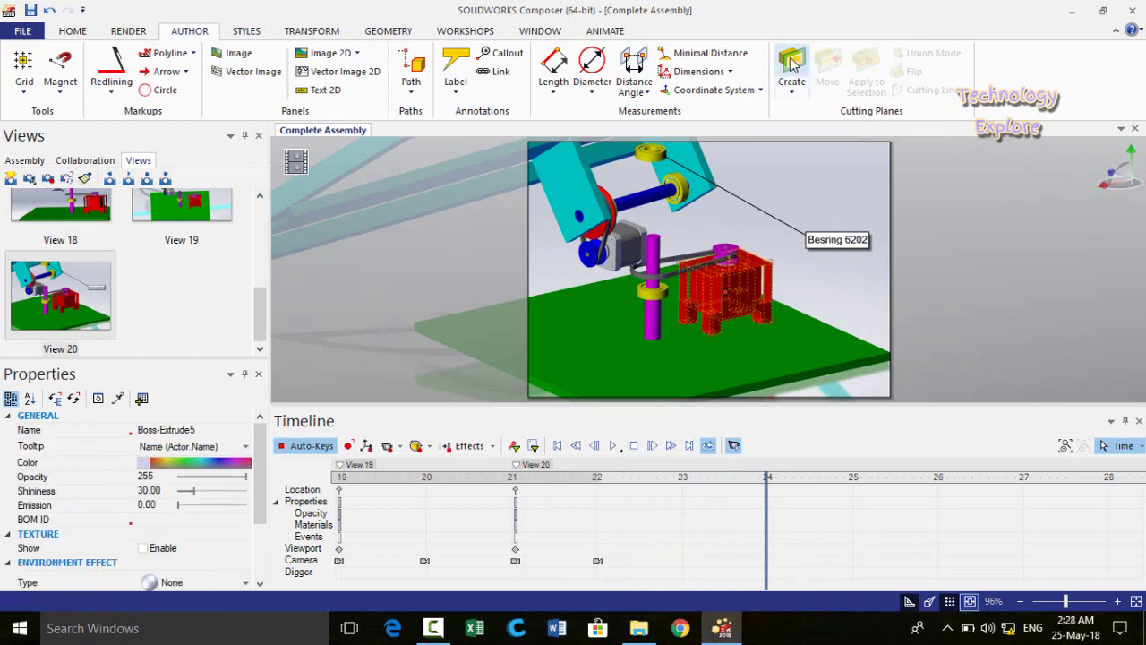
left_click(791, 67)
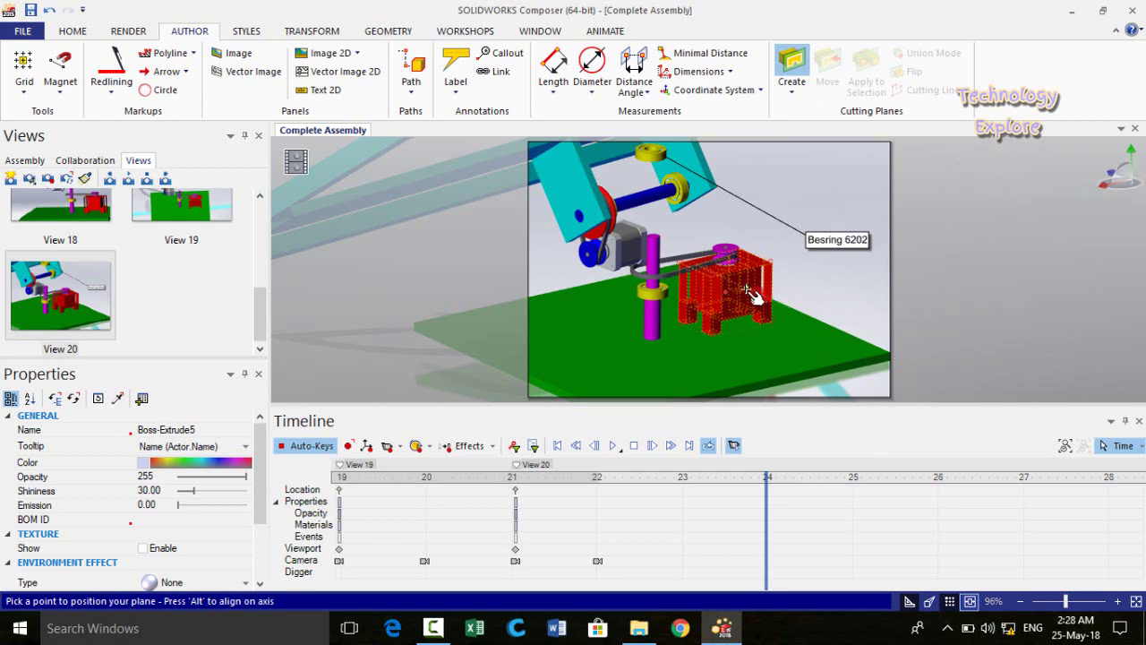
left_click(750, 292)
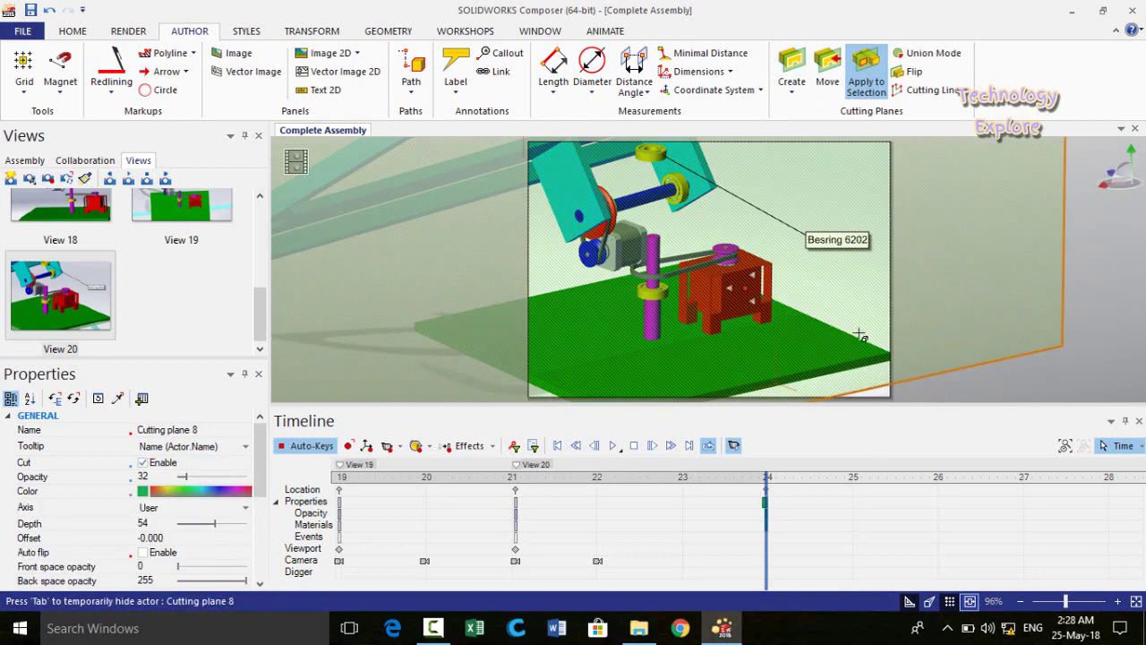
- Try the cut on the whole model, reapply it to the red housing only, and move the plane inward to an offset of about -61.3
left_click(868, 78)
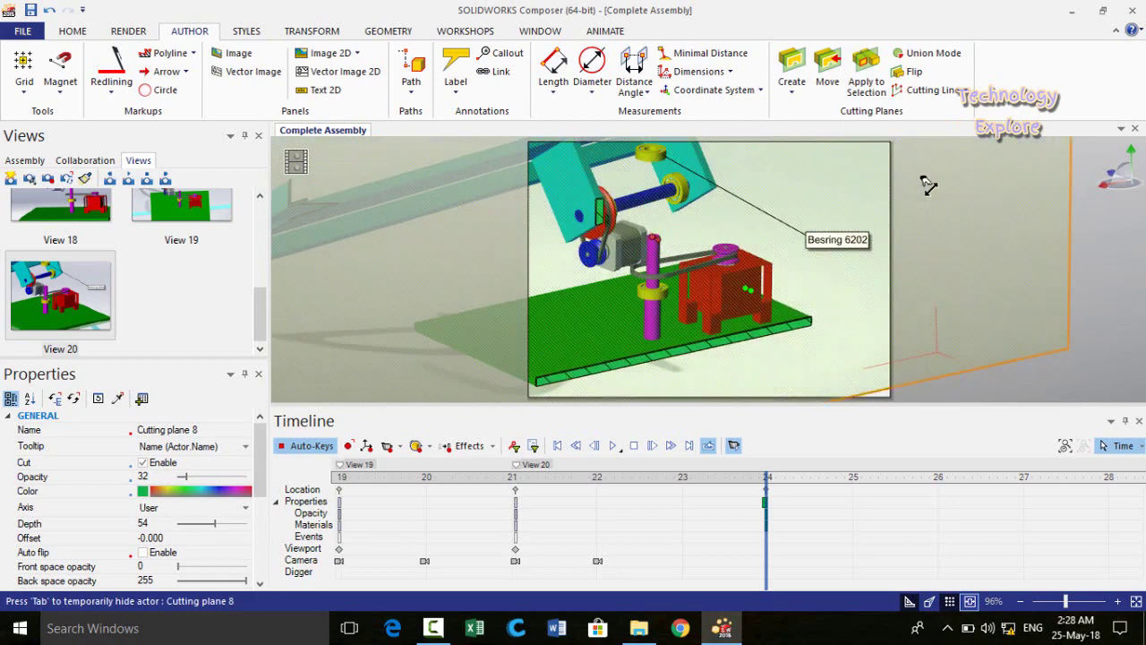
left_click(865, 77)
left_click_drag(951, 273, 901, 238)
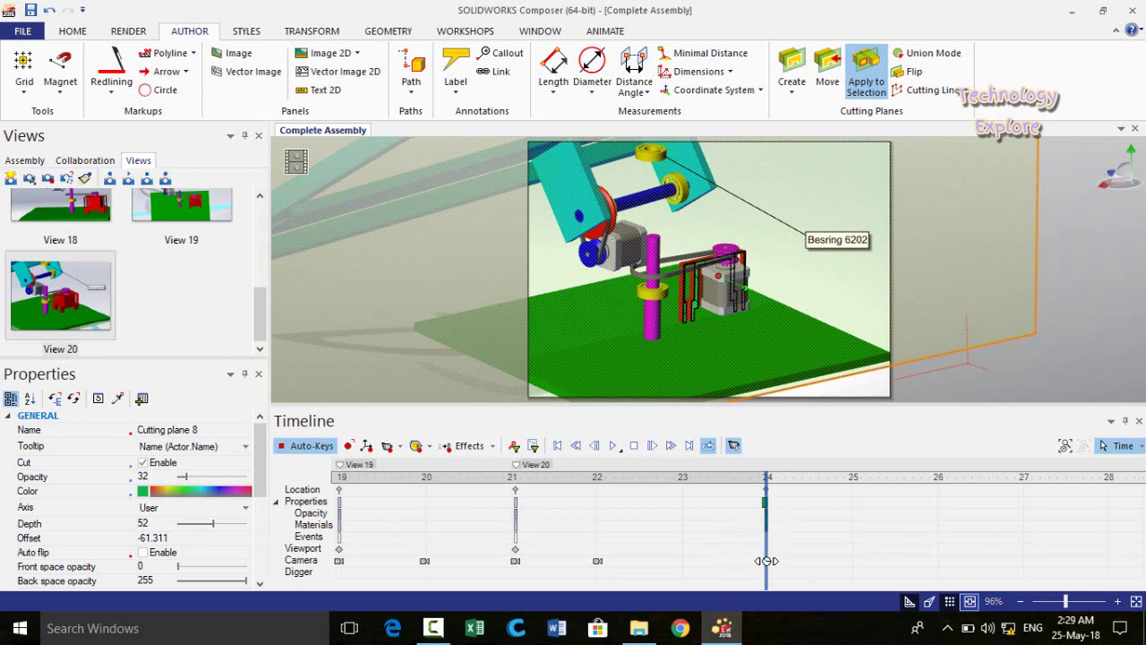
- Move the timeline to about 23 s and enable the cut of the motor housing's cutting plane there
mouse_move(772, 557)
left_mouse_down()
mouse_move(692, 555)
mouse_move(772, 556)
mouse_move(739, 557)
mouse_move(761, 559)
left_mouse_up()
left_click_drag(788, 560, 675, 561)
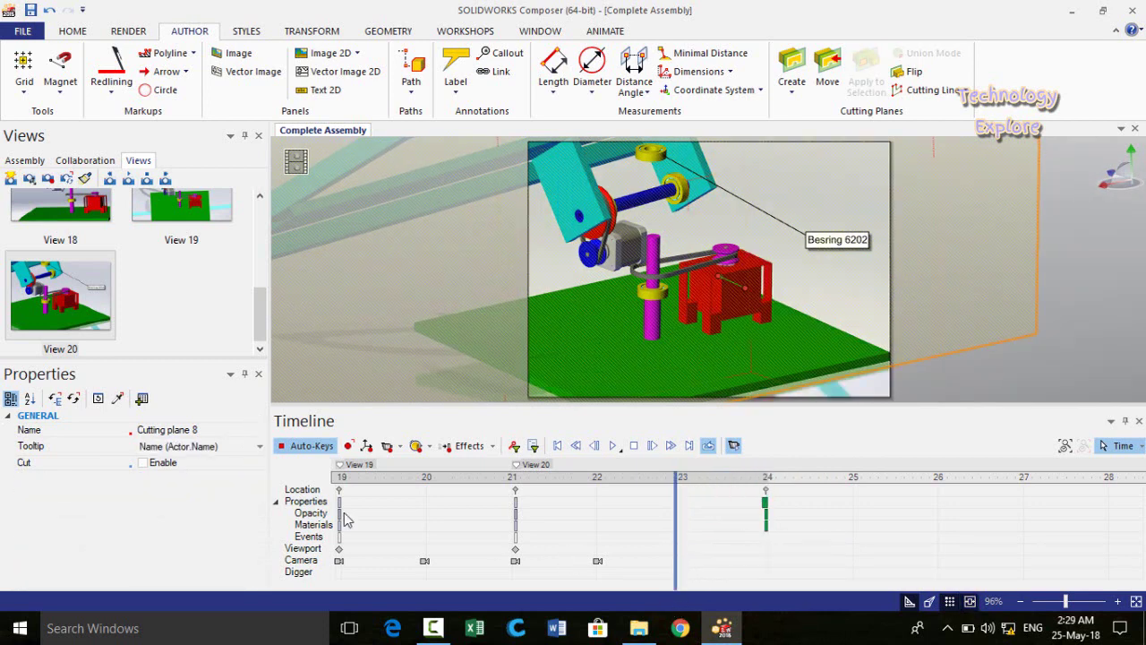
left_click(143, 463)
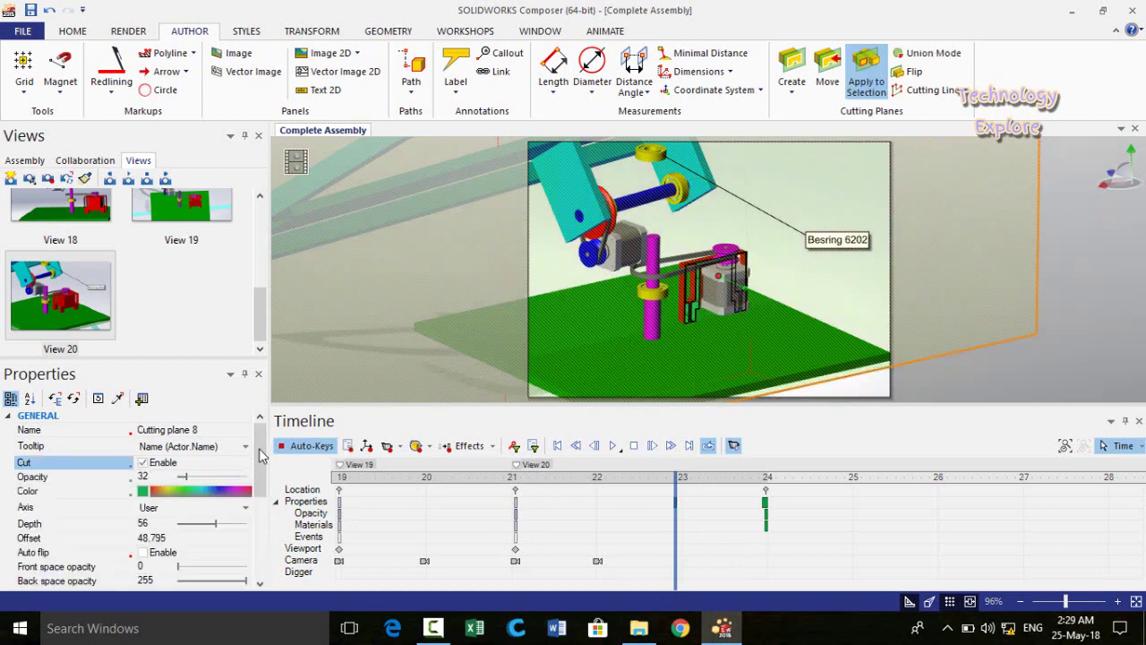
- At about 23 s, set the cutting plane's opacity to 0 and its depth to 53 so the plane sits in front of the red housing
left_click_drag(259, 456, 259, 464)
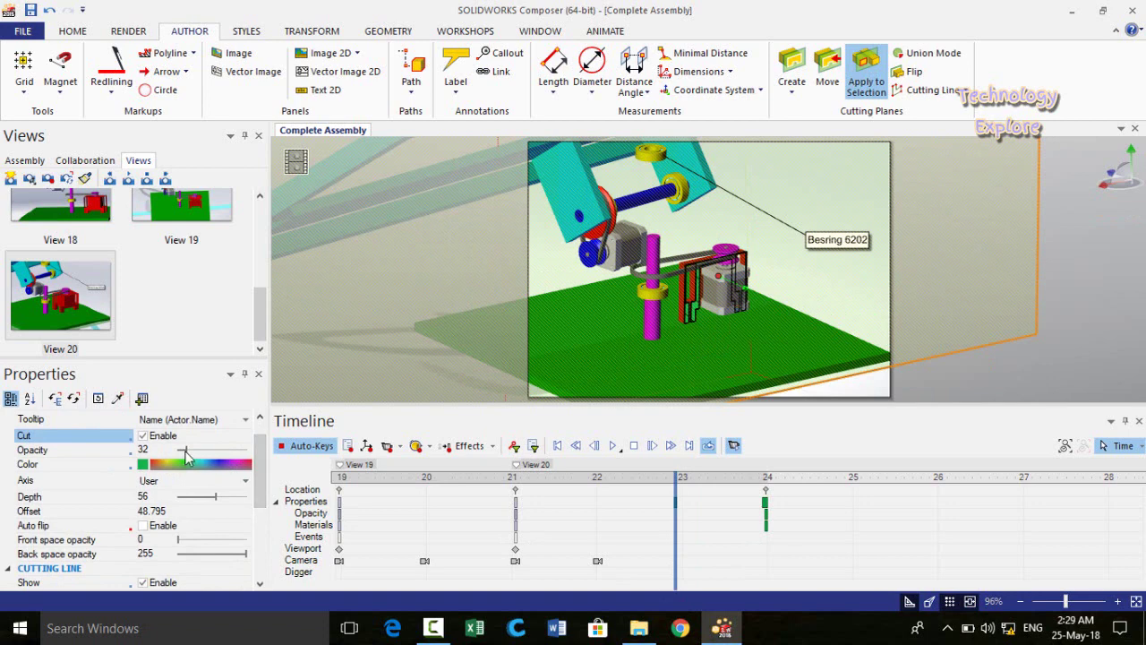
left_click_drag(185, 452, 159, 459)
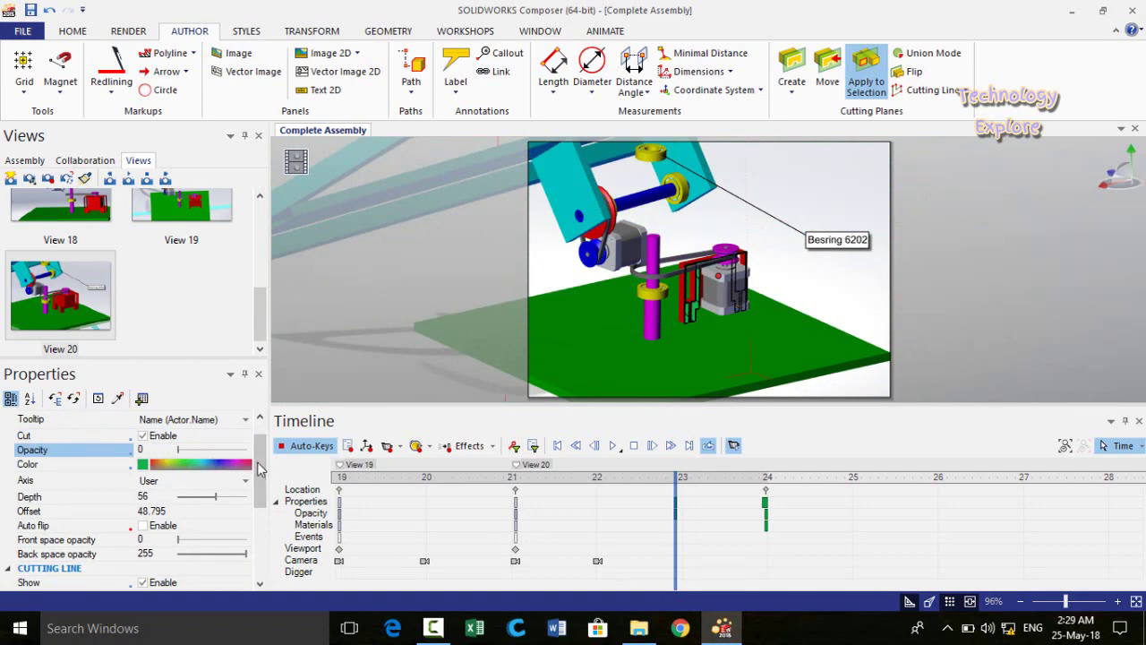
left_click_drag(258, 461, 258, 478)
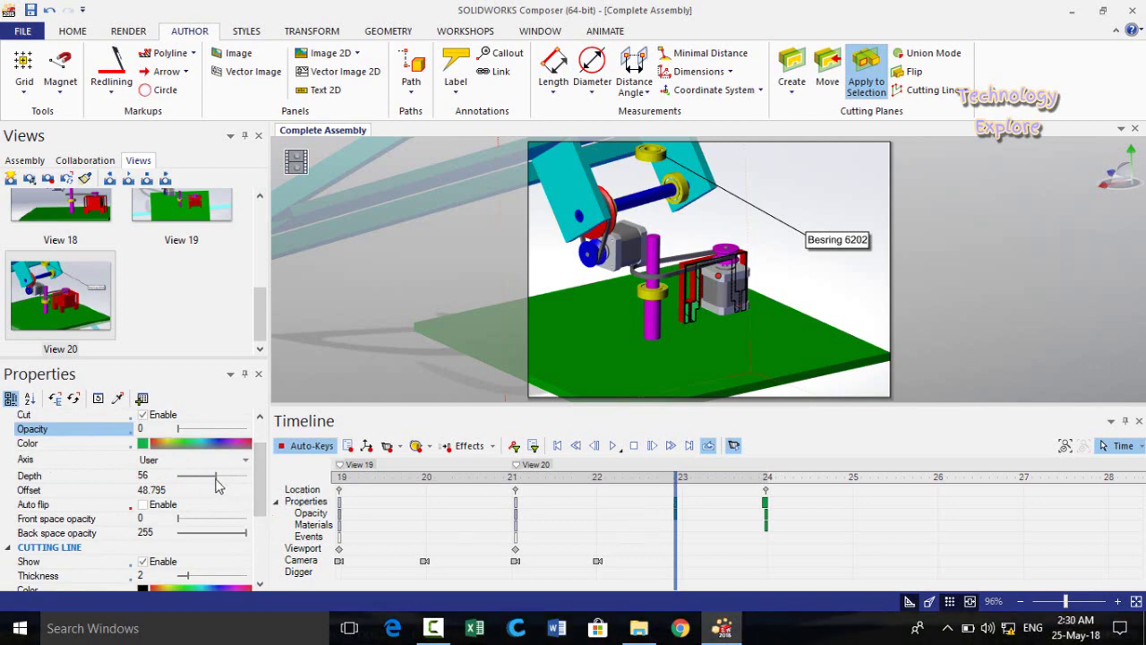
left_click_drag(215, 480, 215, 480)
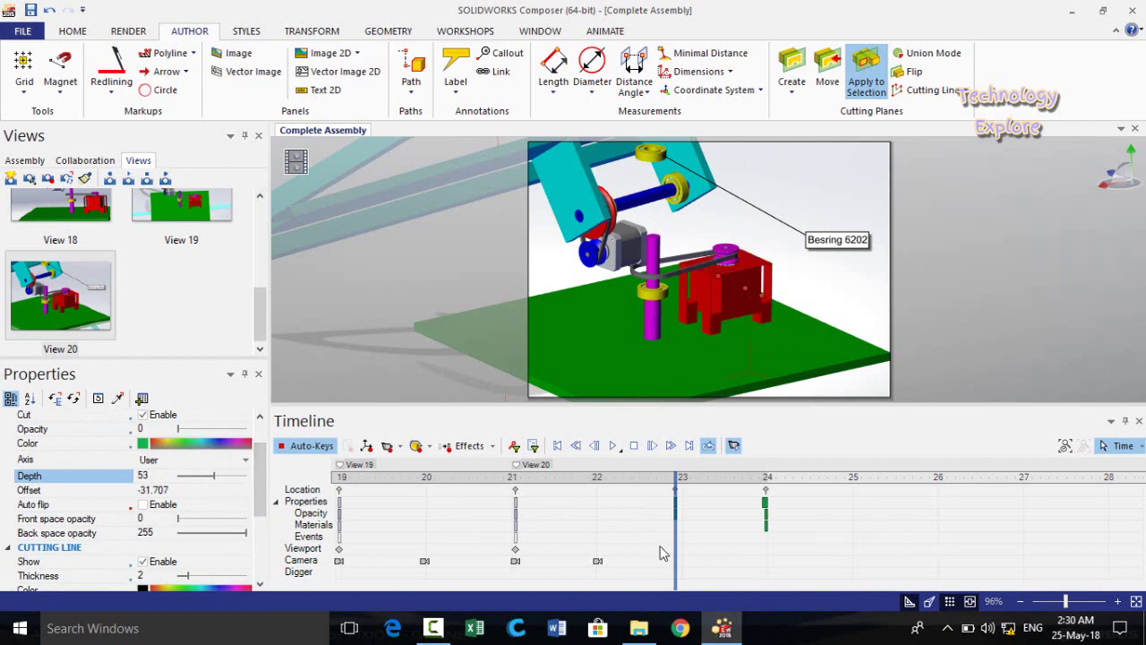
- Make the cutting plane itself invisible at the 24 s end of the cut, keeping the red housing sectioned
left_click_drag(677, 558, 759, 546)
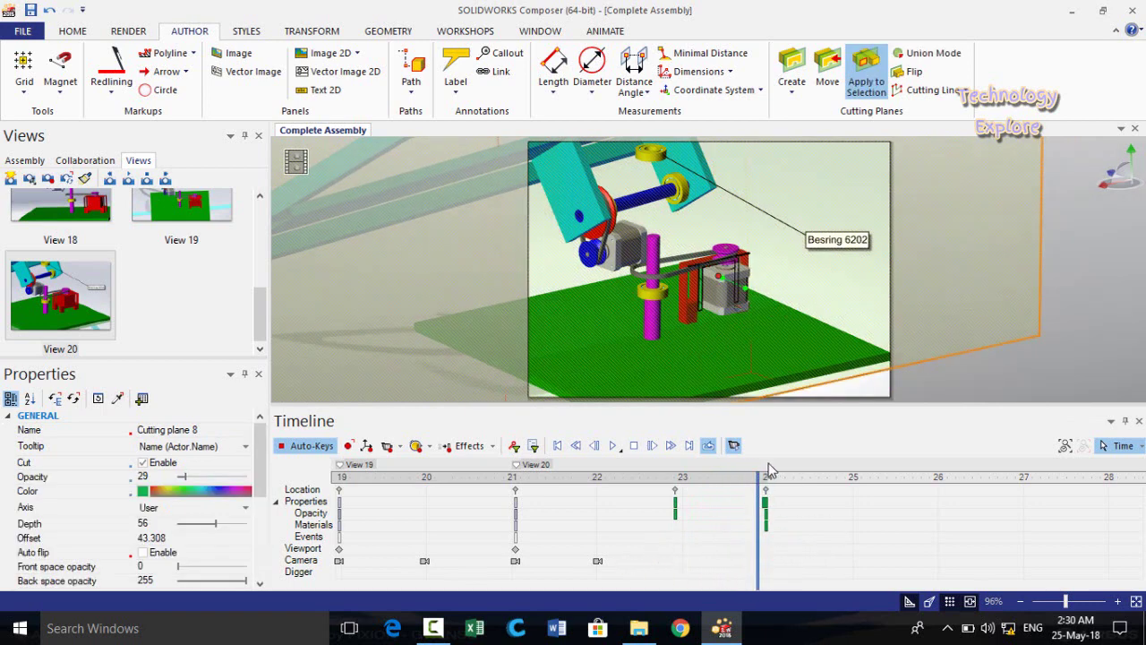
mouse_move(757, 538)
left_mouse_down()
mouse_move(696, 536)
mouse_move(758, 536)
left_mouse_up()
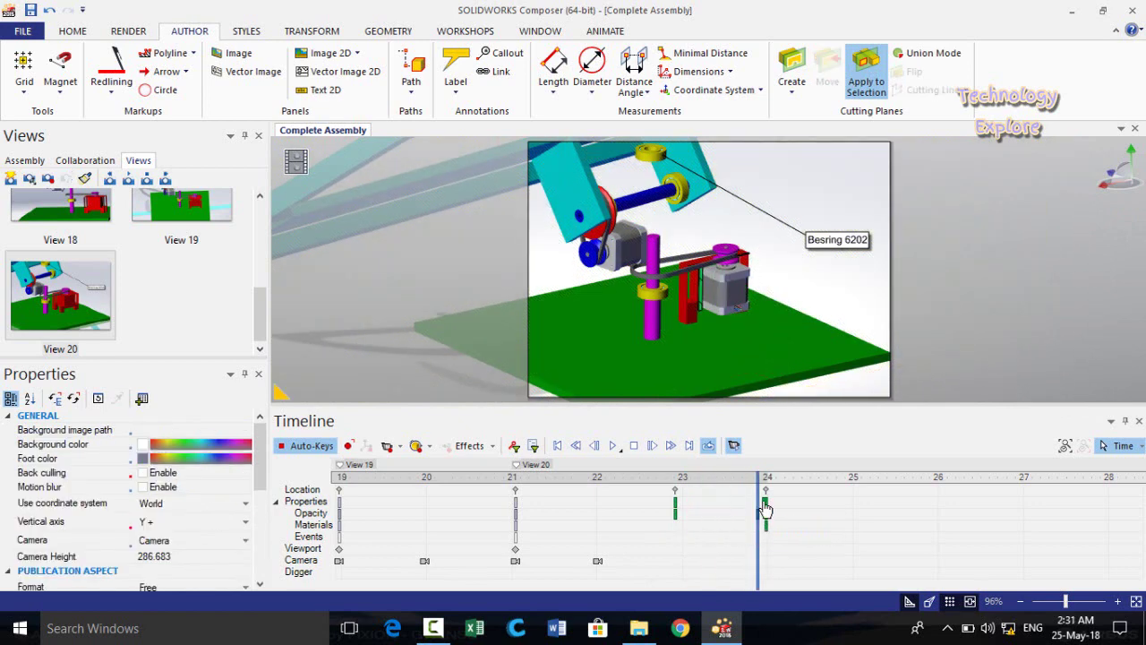
right_click(765, 509)
left_click(811, 438)
mouse_move(757, 541)
left_mouse_down()
mouse_move(723, 540)
mouse_move(790, 542)
mouse_move(672, 548)
mouse_move(775, 547)
mouse_move(673, 548)
mouse_move(768, 548)
mouse_move(676, 558)
mouse_move(766, 559)
left_mouse_up()
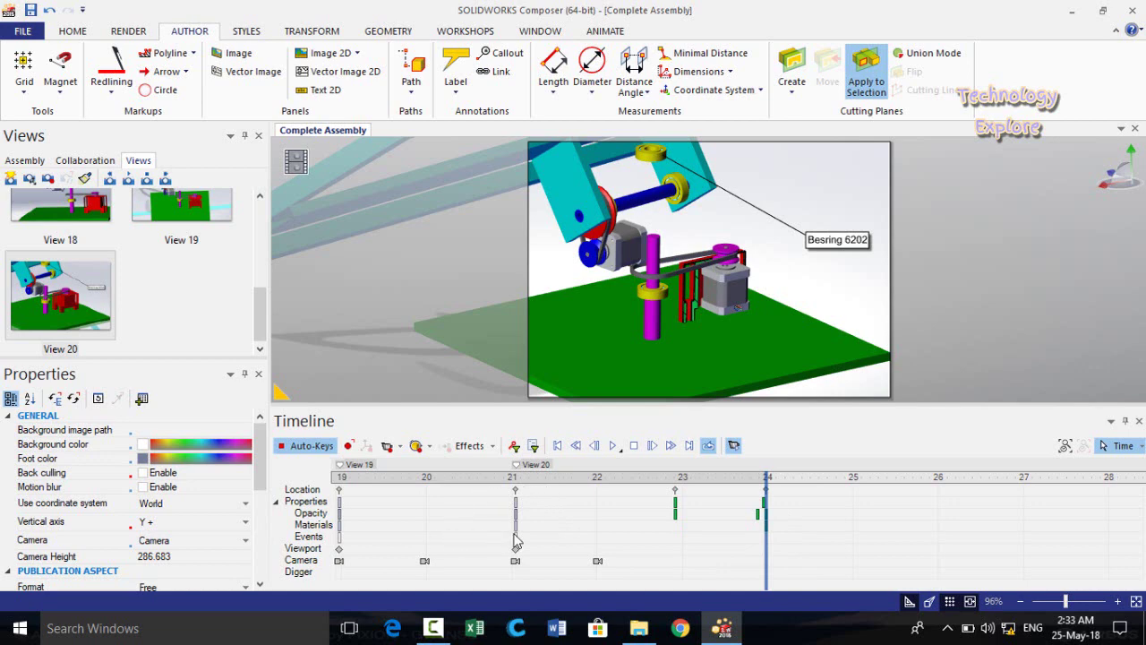
- Export the animation to the Desktop as an AVI file named Animation
left_click(22, 32)
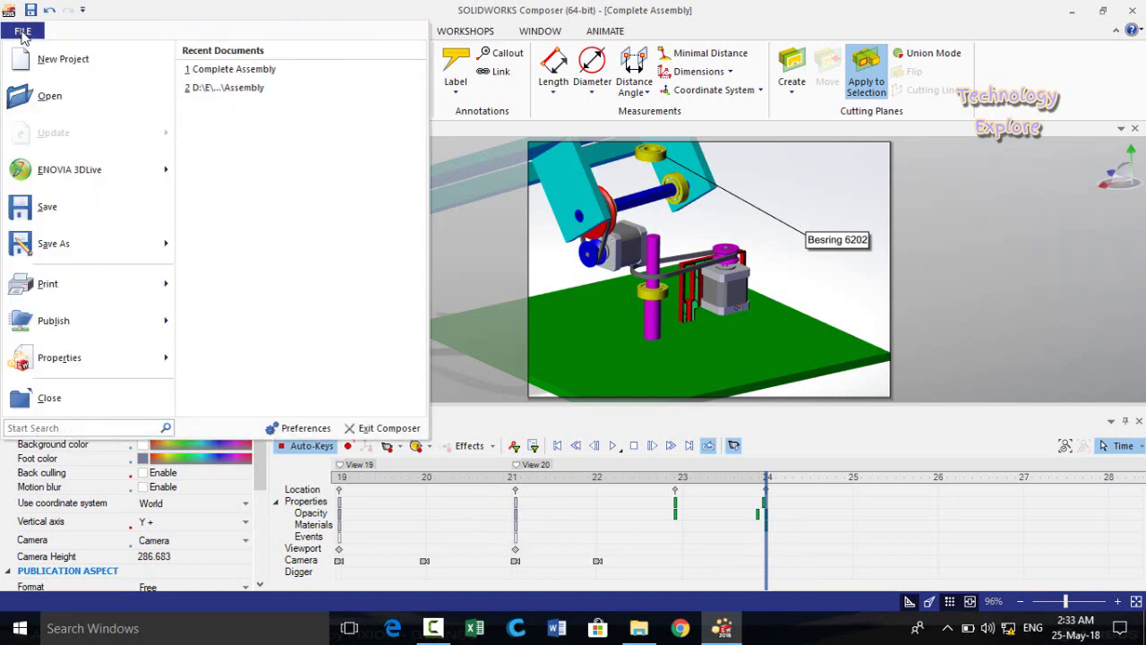
mouse_move(34, 250)
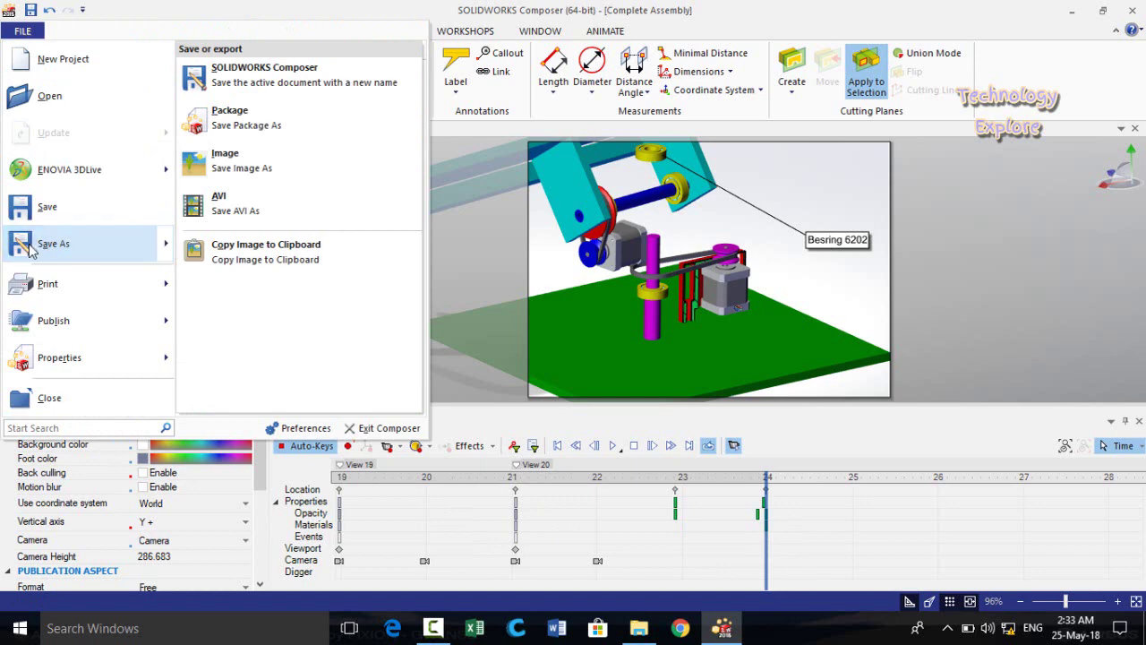
left_click(236, 205)
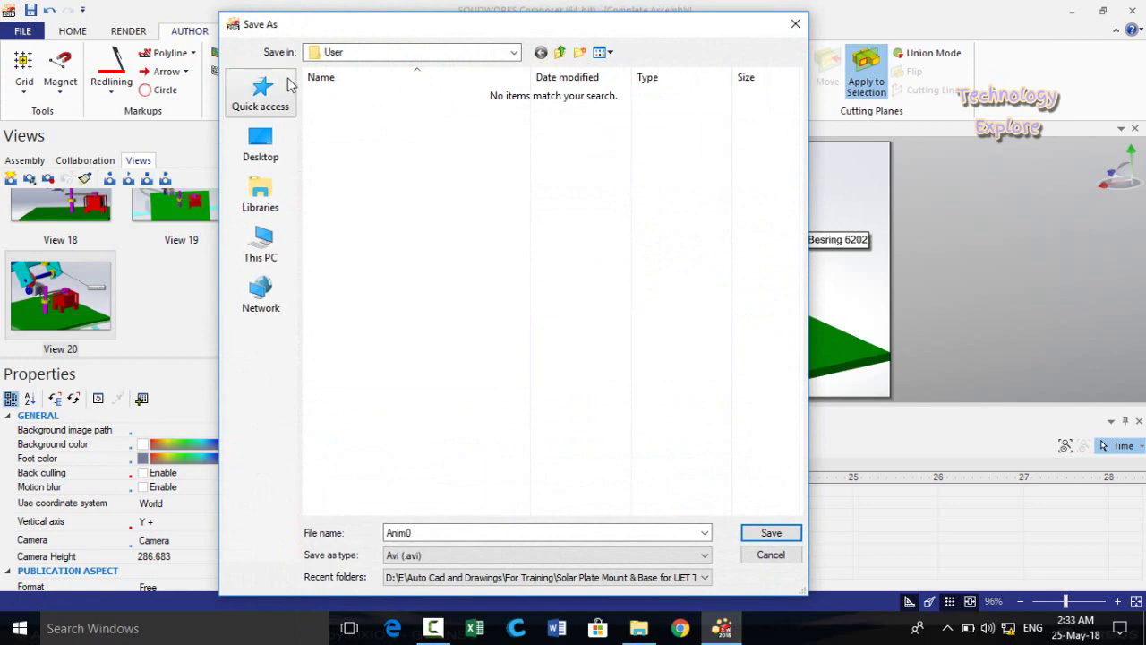
left_click(262, 154)
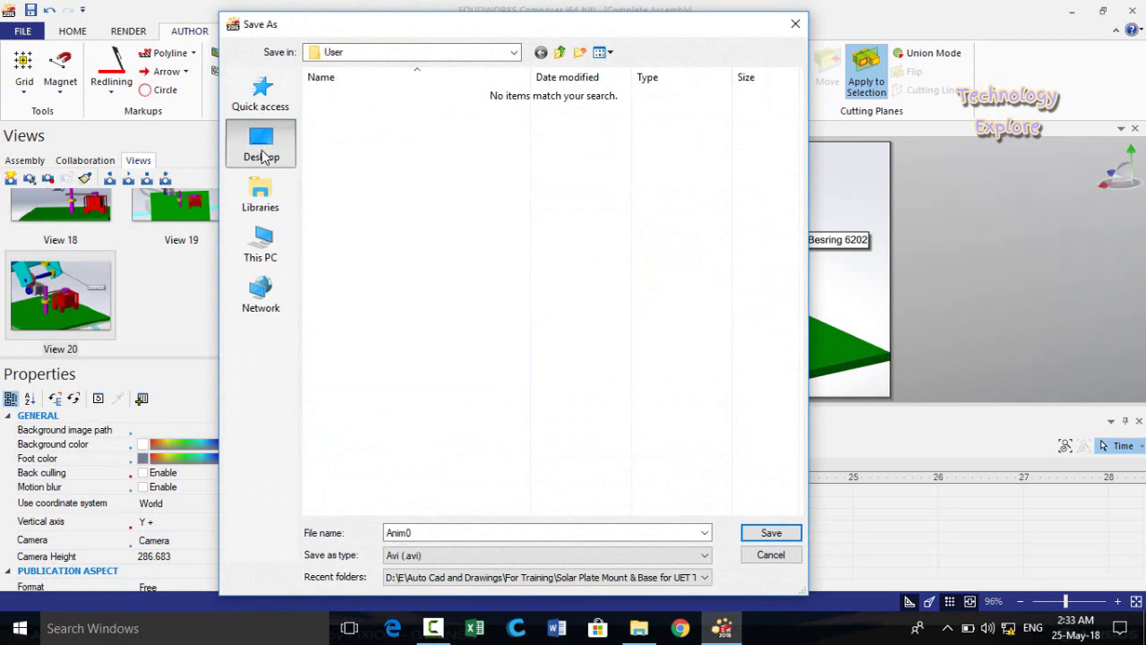
double_click(434, 533)
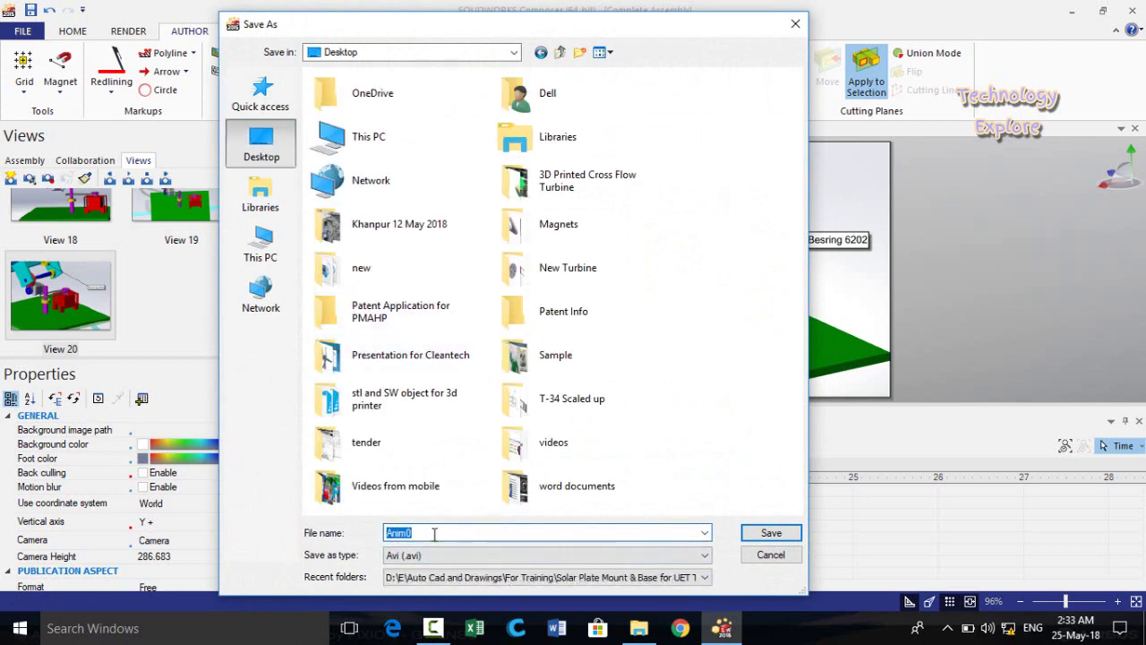
type("Anim")
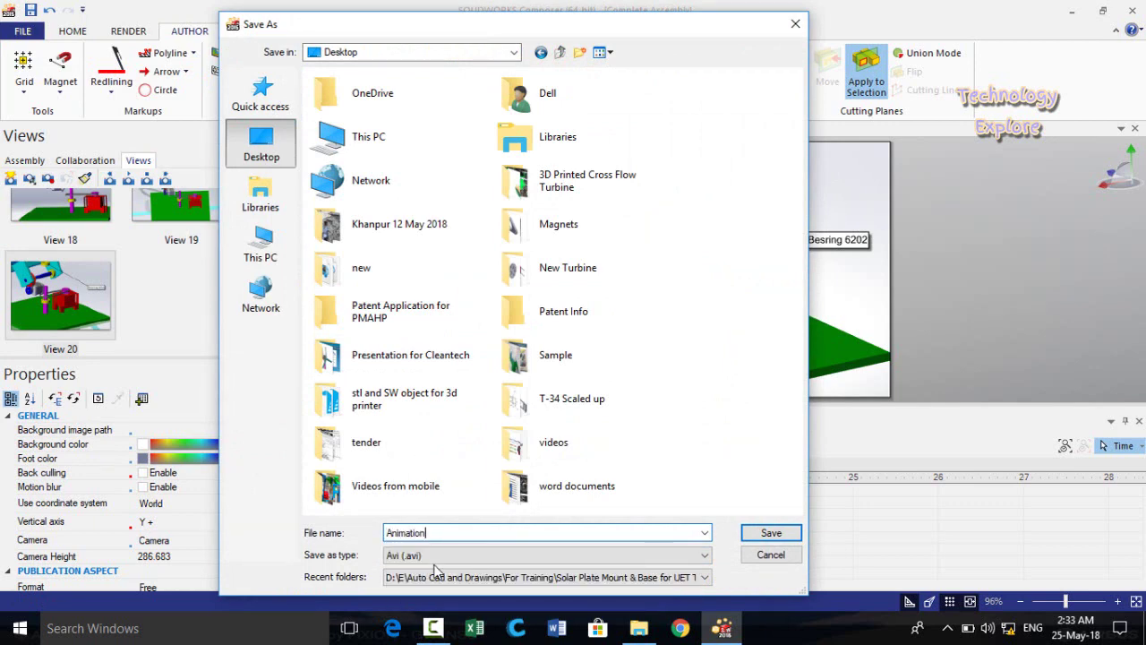
left_click(394, 555)
left_click(385, 573)
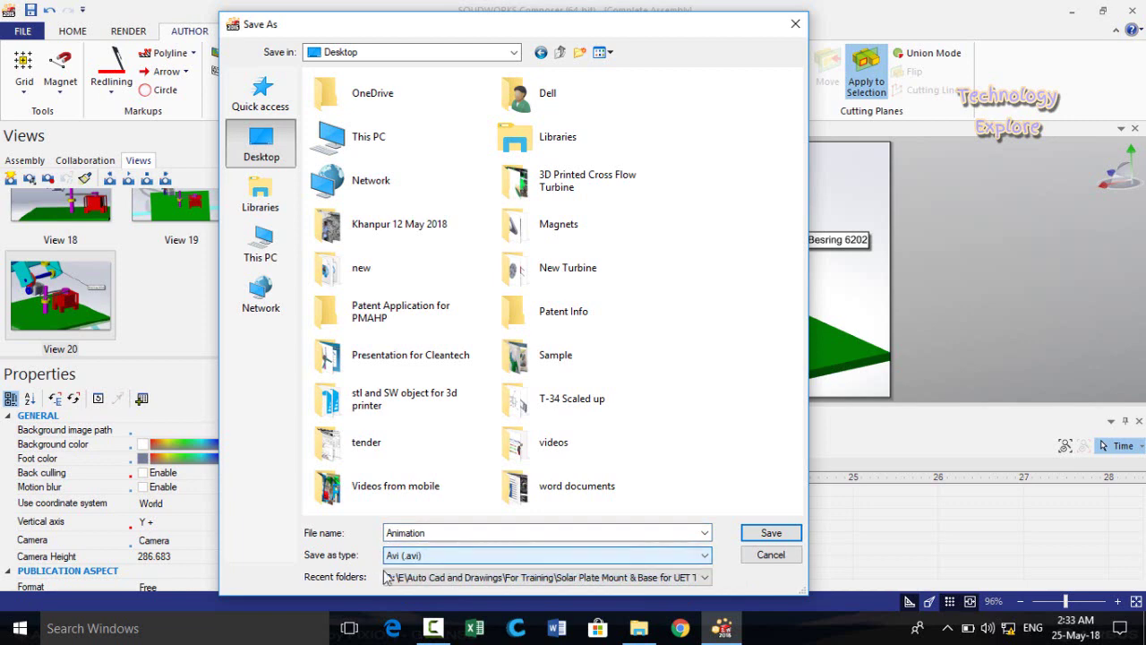
left_click(760, 538)
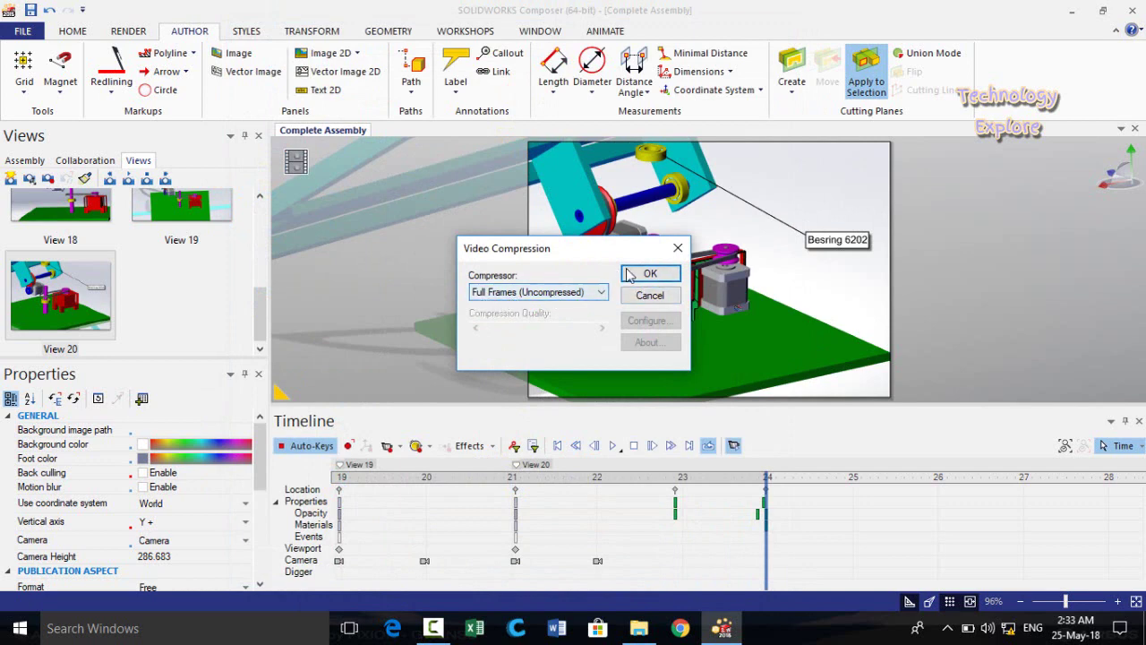
- Generate the video with the Full Frames (Uncompressed) compressor
left_click(580, 295)
left_click(583, 295)
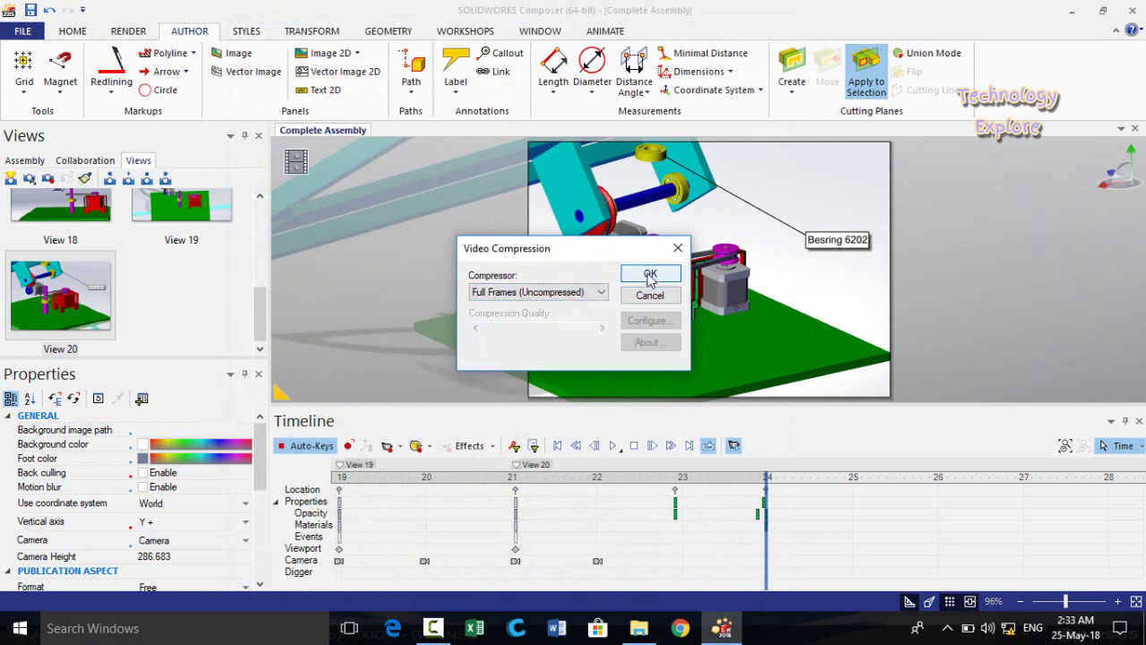
left_click(650, 276)
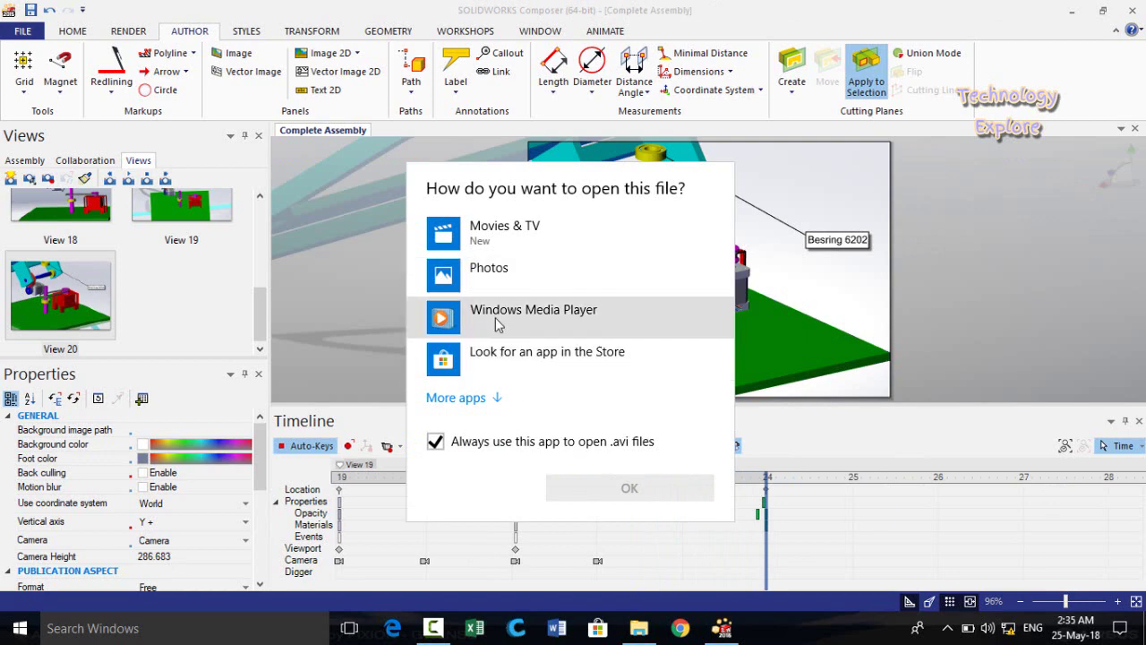
- Open the exported video in Windows Media Player as the default app for .avi files, preview it full screen, pause it and leave full screen
left_click(496, 318)
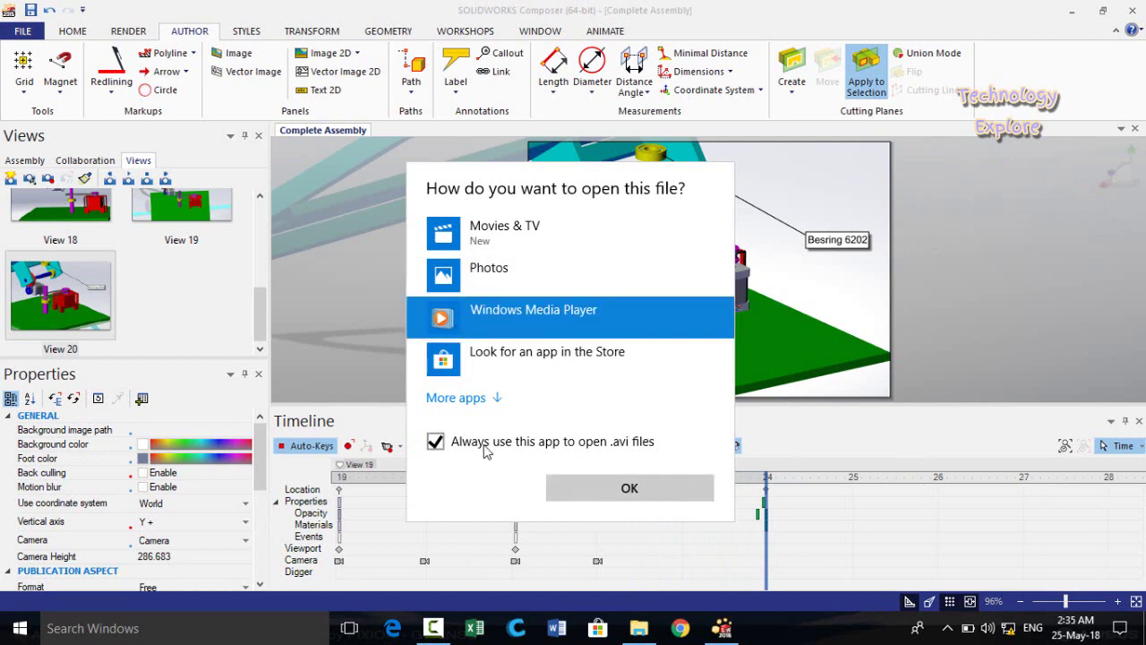
left_click(612, 480)
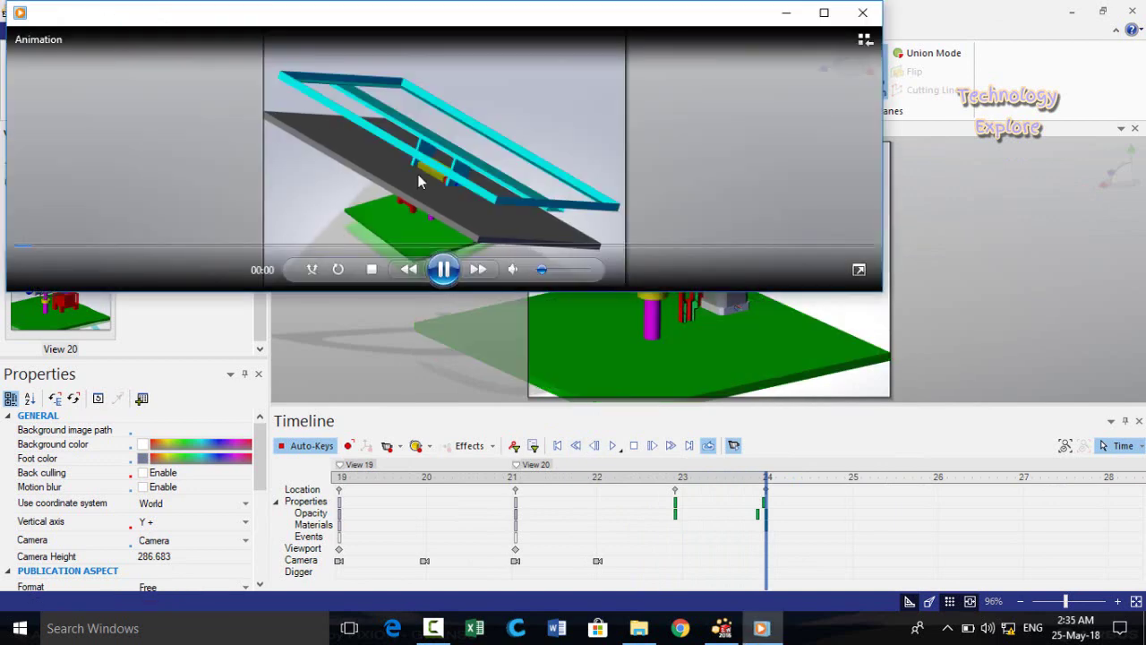
double_click(420, 175)
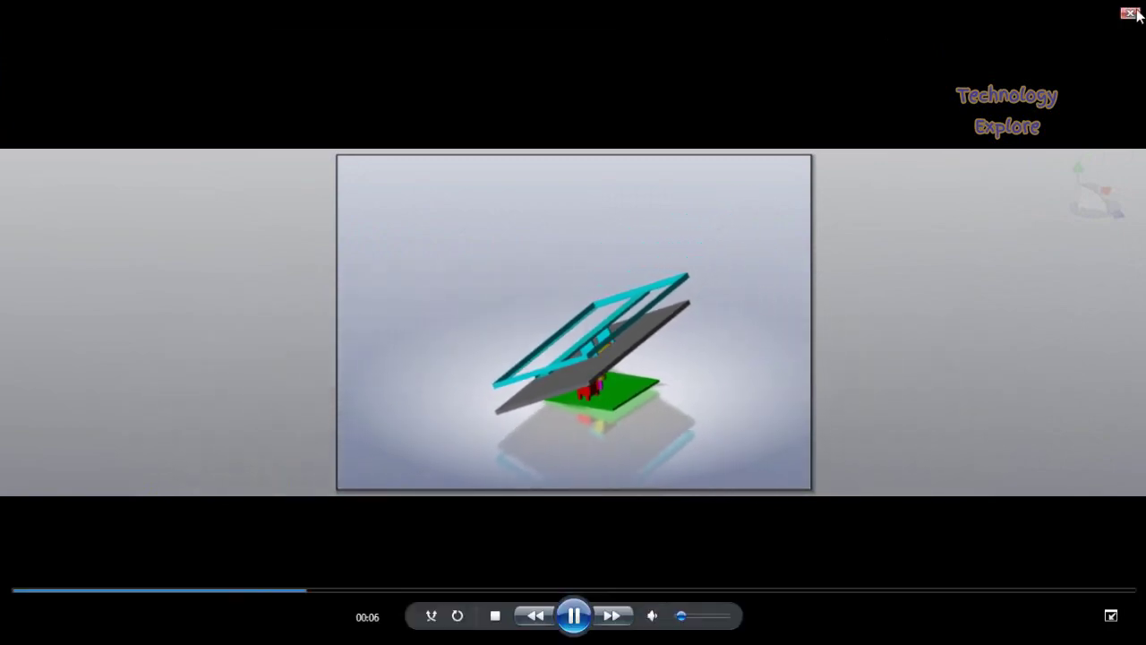
left_click(573, 626)
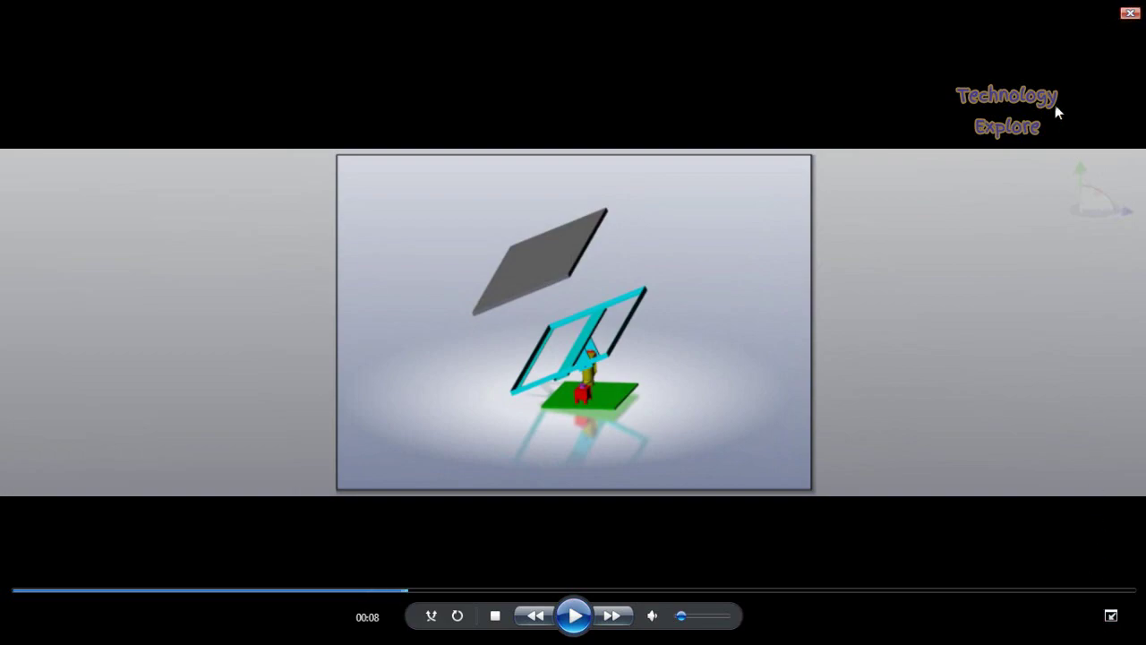
key("Escape")
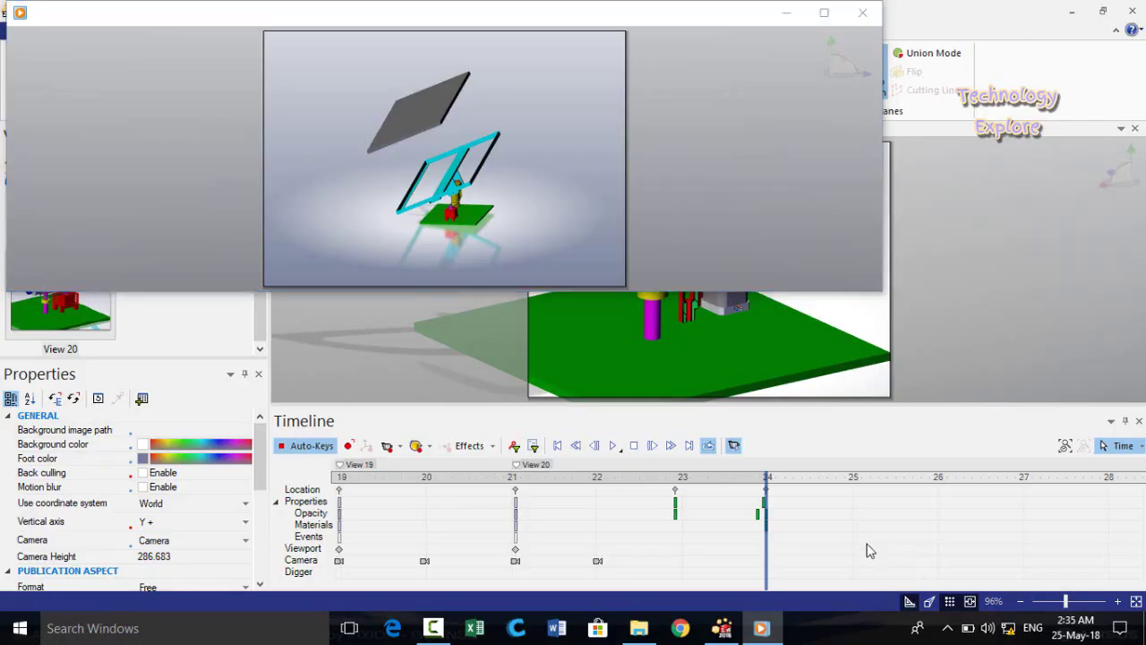
left_click(869, 547)
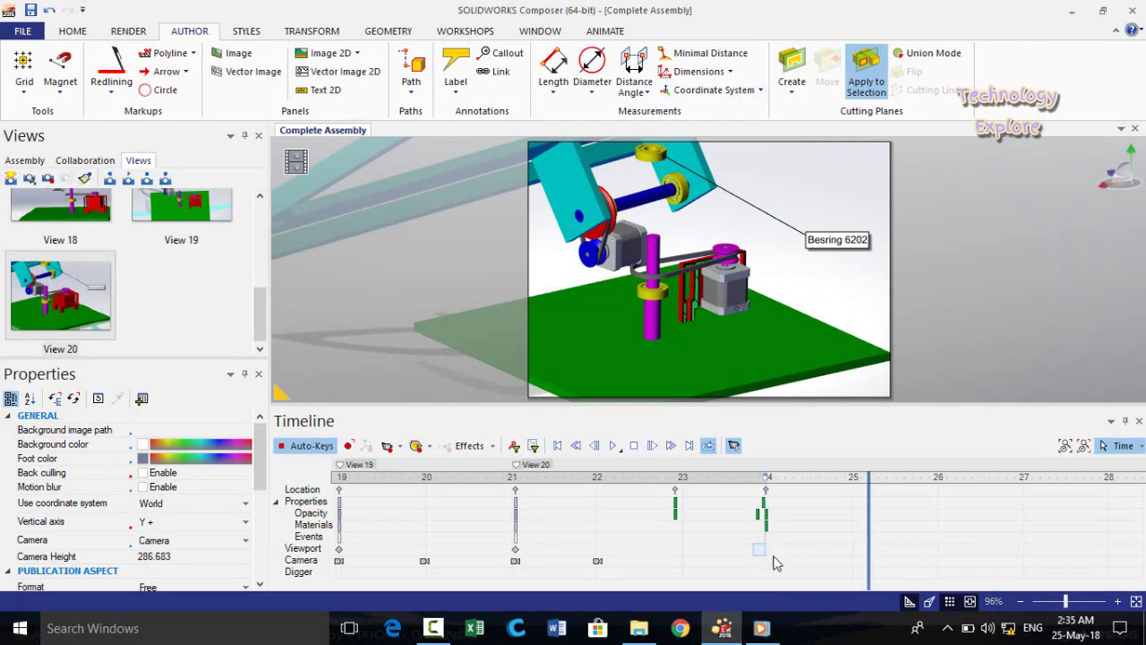
mouse_move(759, 559)
left_mouse_down()
mouse_move(775, 568)
mouse_move(763, 571)
left_mouse_up()
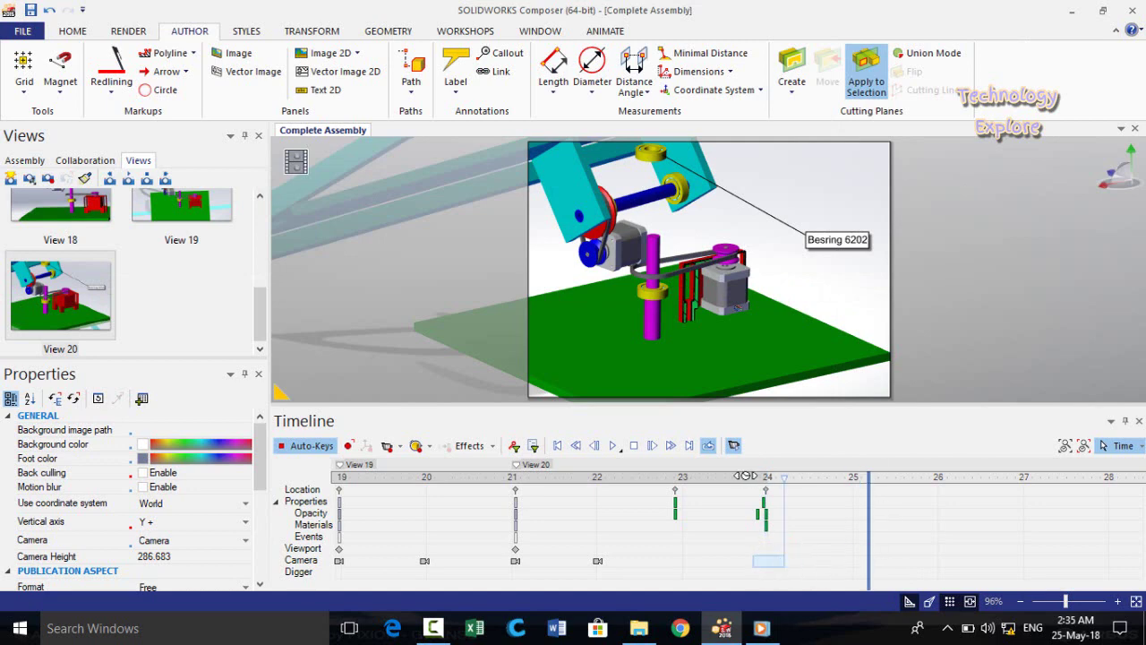
mouse_move(746, 476)
left_mouse_down()
mouse_move(678, 473)
mouse_move(767, 473)
left_mouse_up()
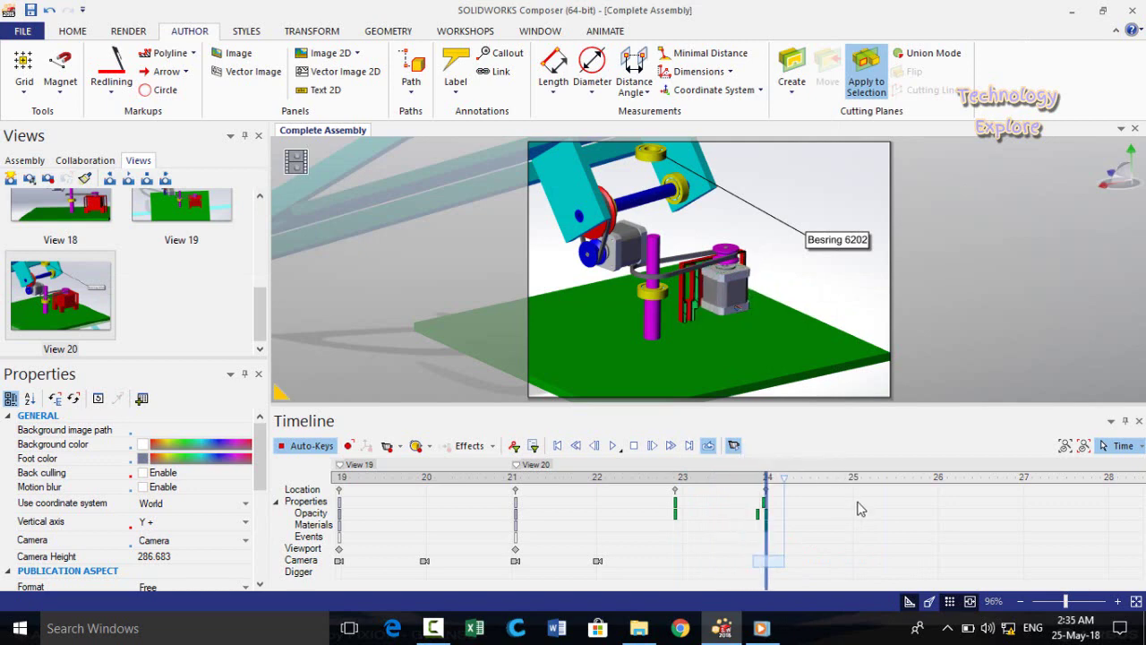